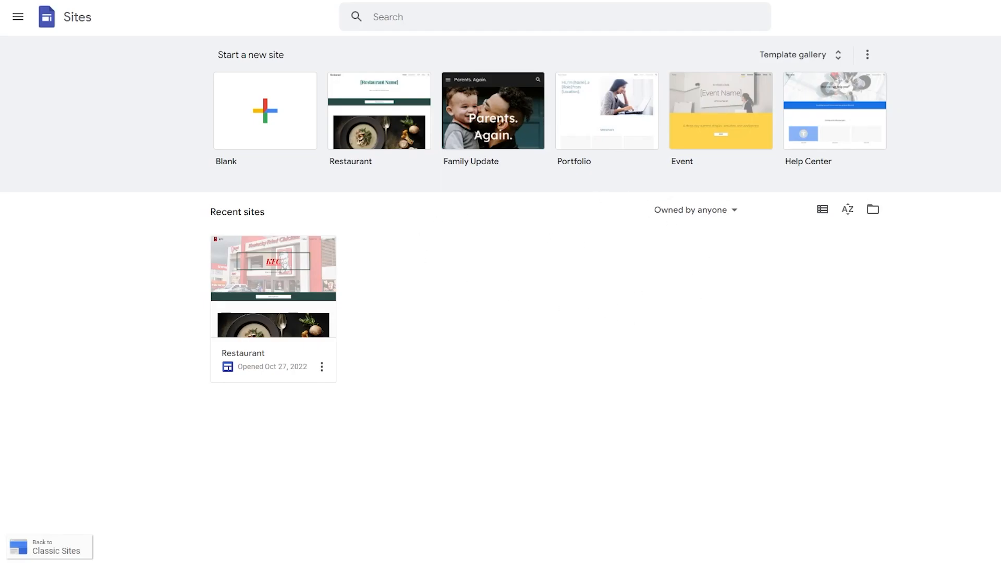
- Switch Google Sites to a different Google account and dismiss its welcome dialog
left_click(977, 17)
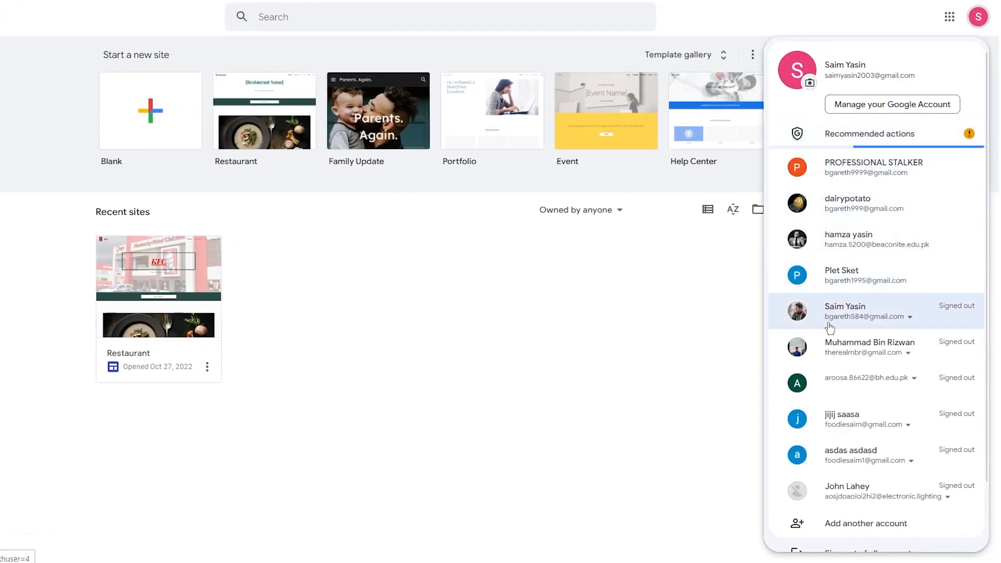
left_click(866, 180)
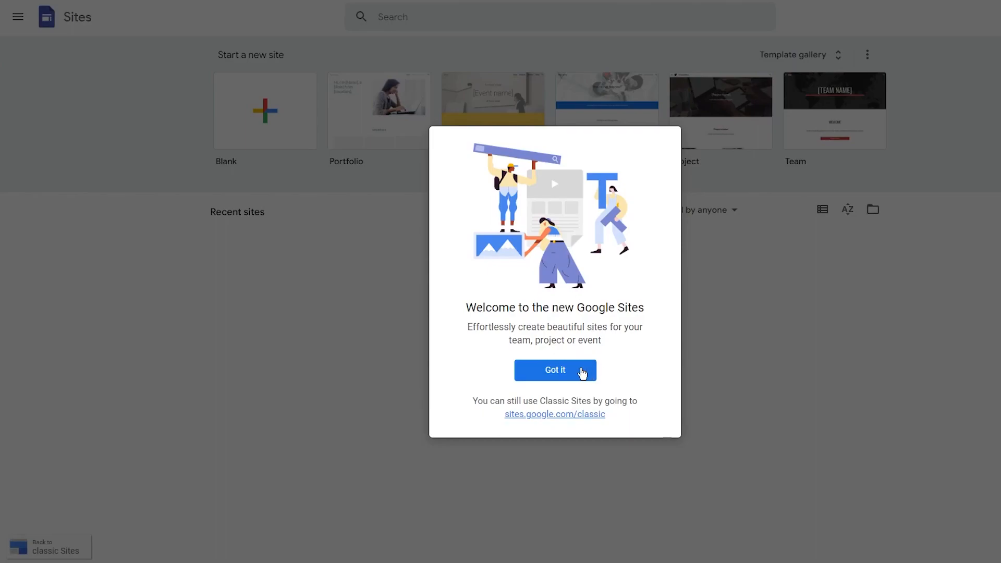
left_click(568, 373)
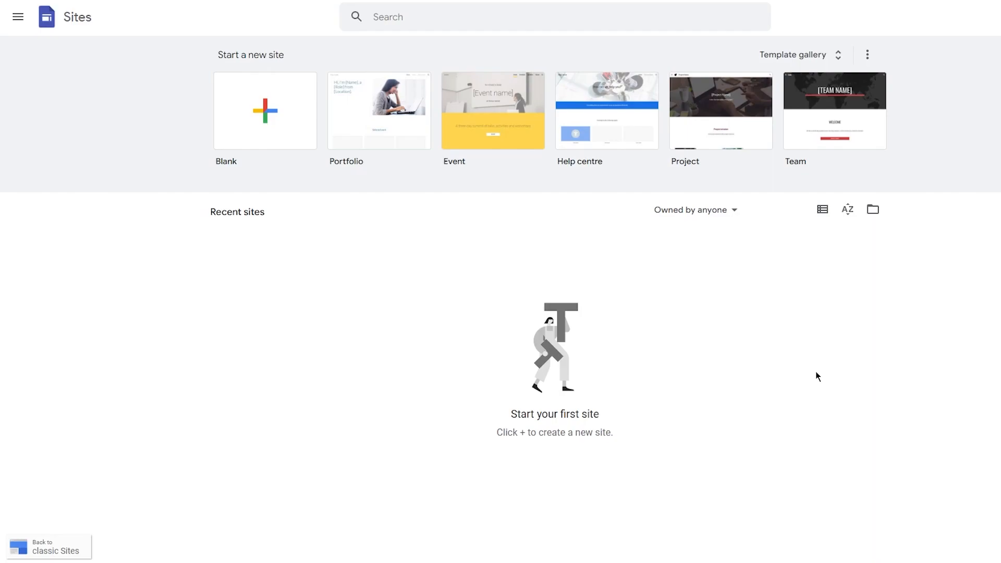
- Create a Blank site, skipping the intro tour and dismissing the template-gallery suggestion
left_click(265, 140)
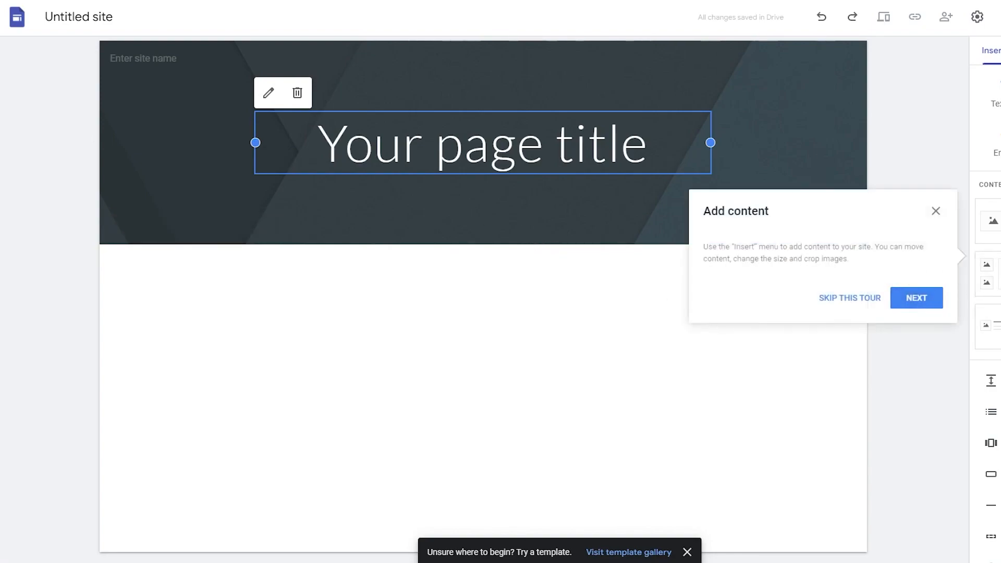
left_click(869, 299)
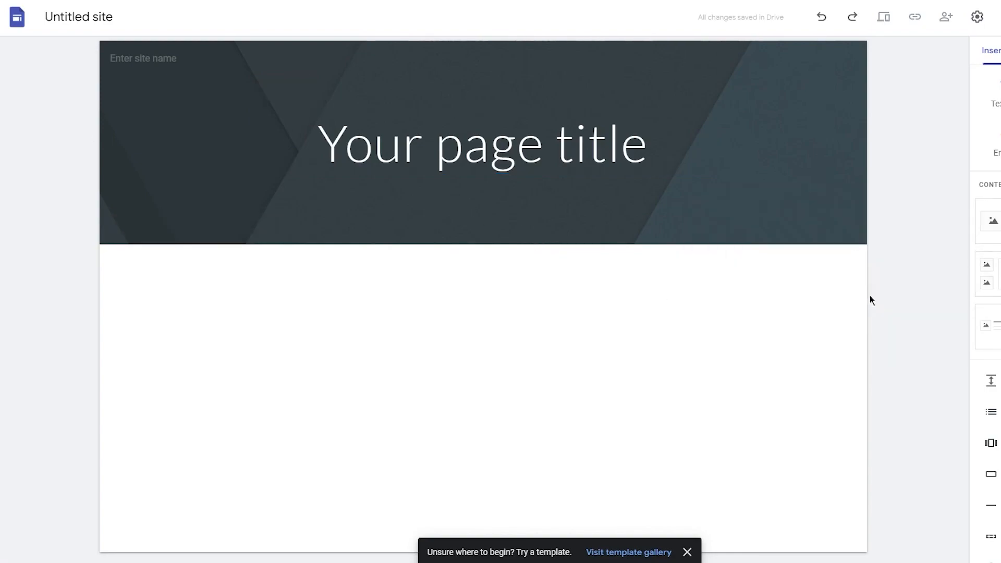
left_click(690, 554)
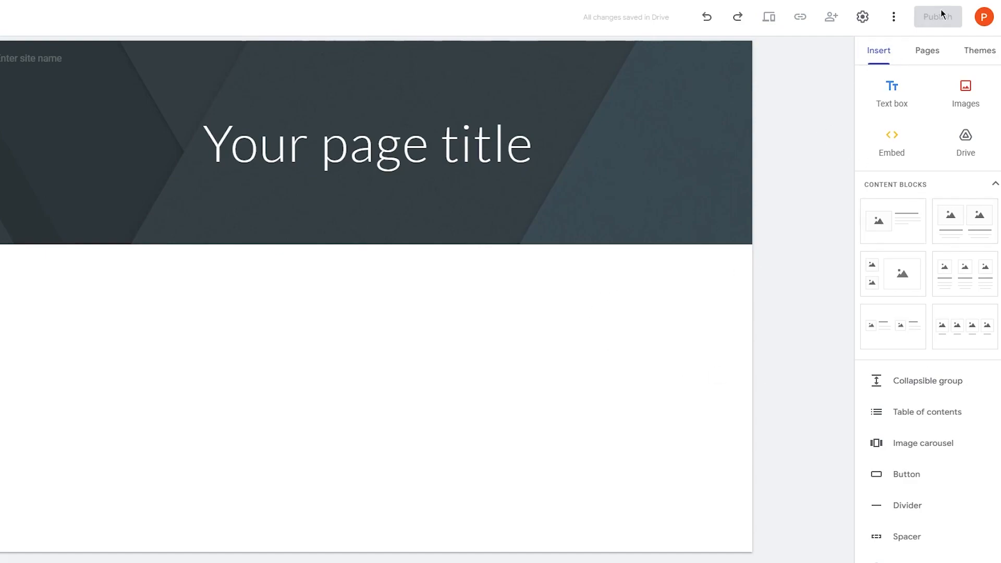
- Apply the Vision theme from the Themes panel
left_click(980, 52)
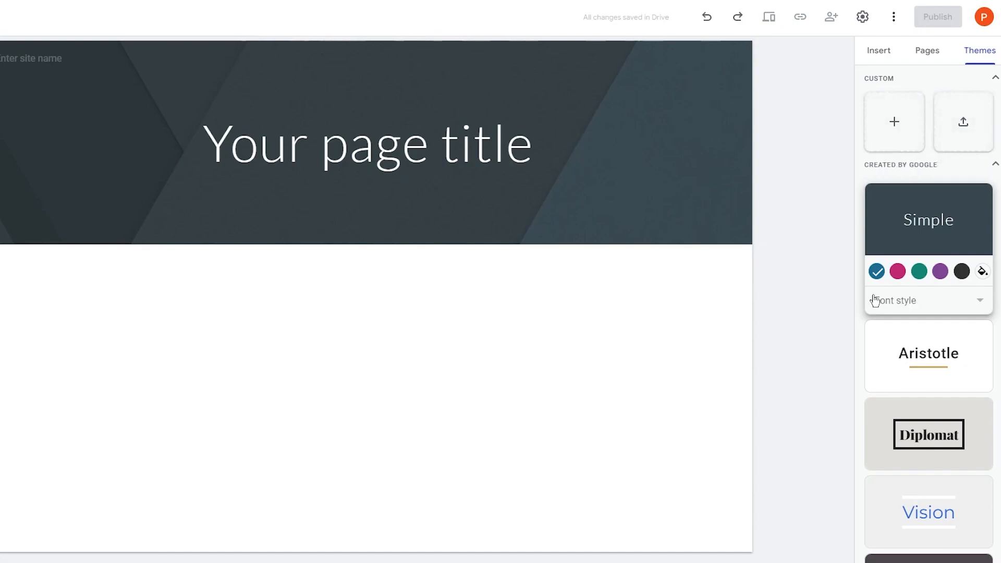
scroll(944, 475, "down", 3)
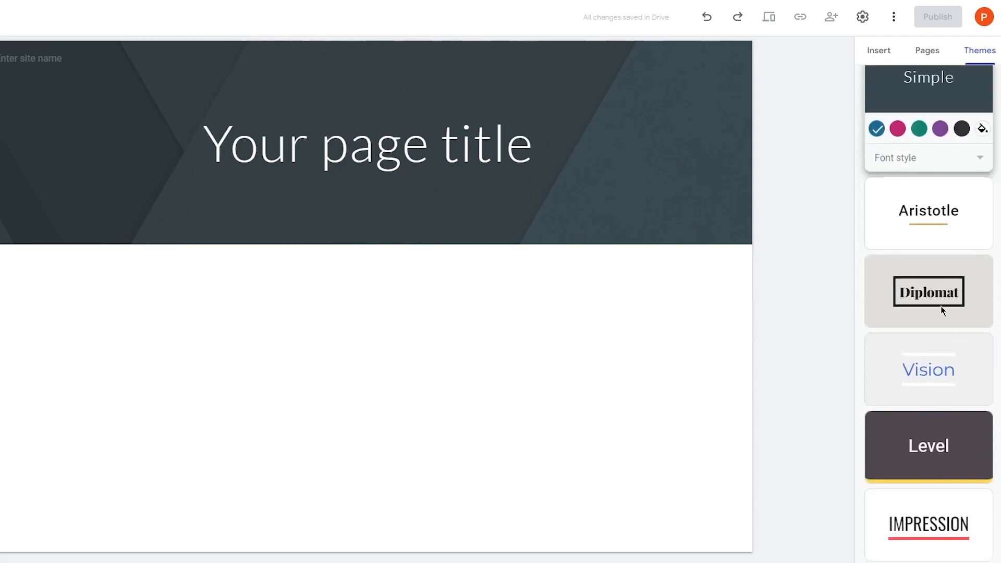
left_click(938, 377)
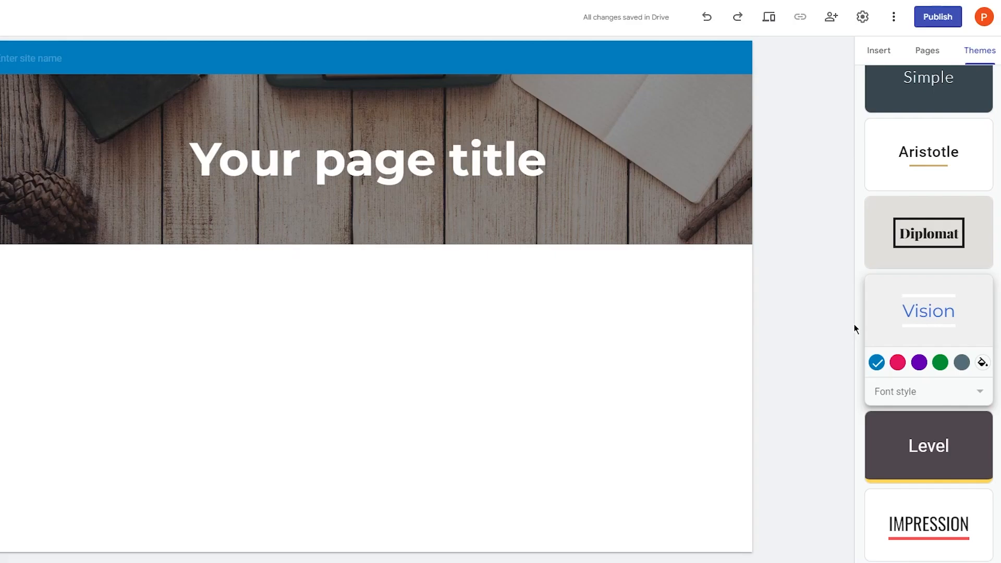
- Replace the 'Your page title' header text with 'New Test Site' and widen its box to one line
left_click_drag(192, 168, 584, 159)
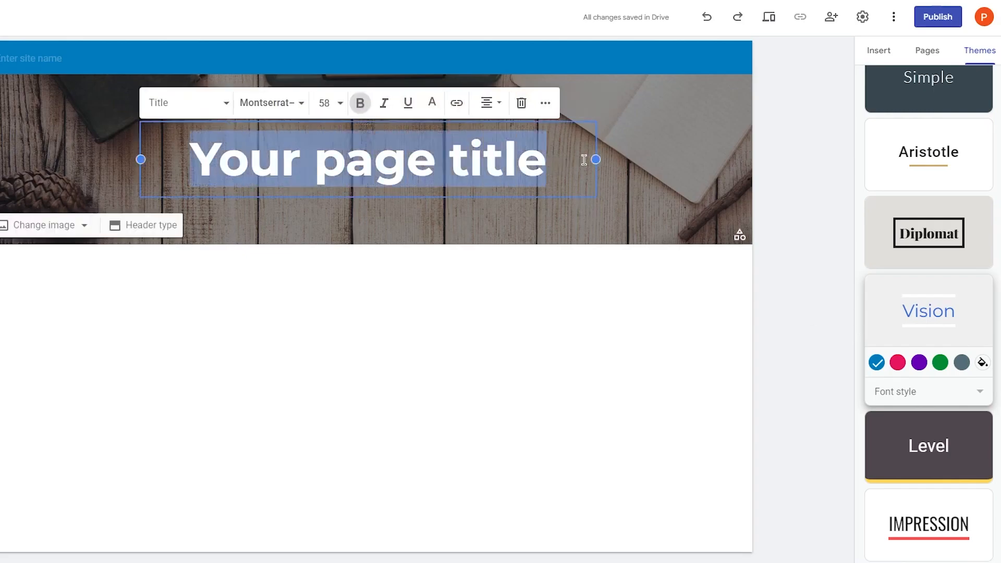
type("N")
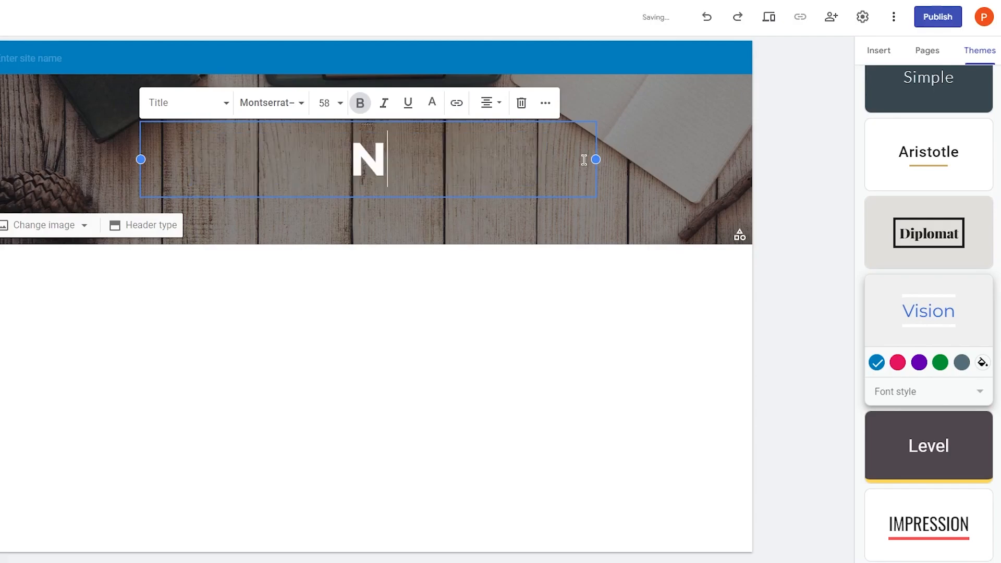
type("ew Tes")
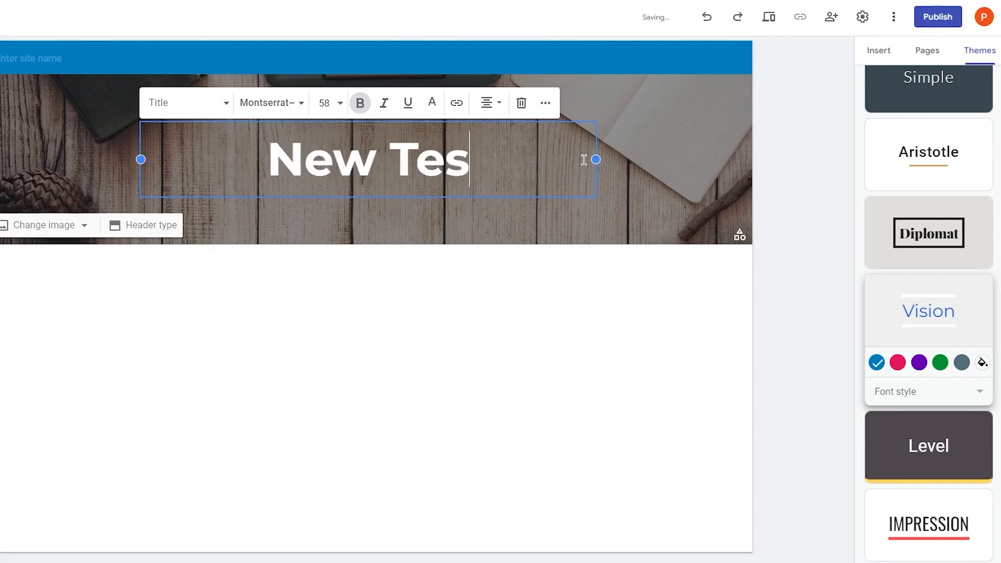
type("t Site")
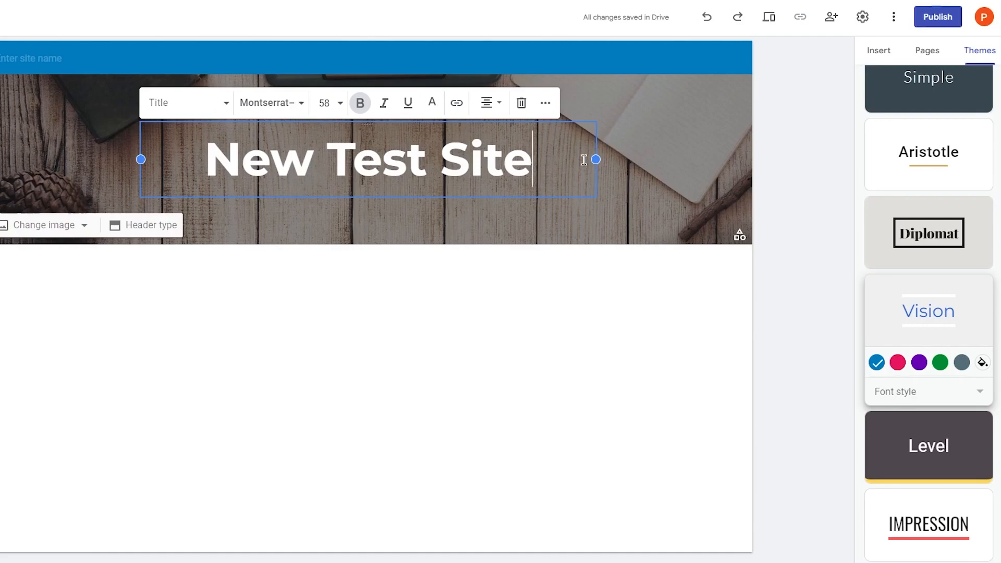
left_click_drag(595, 159, 631, 198)
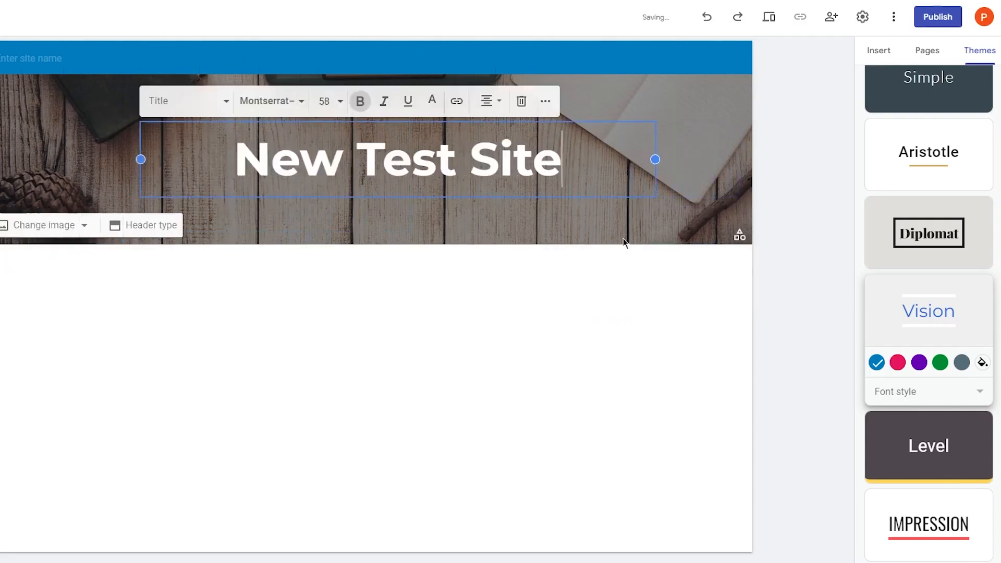
left_click_drag(492, 185, 521, 187)
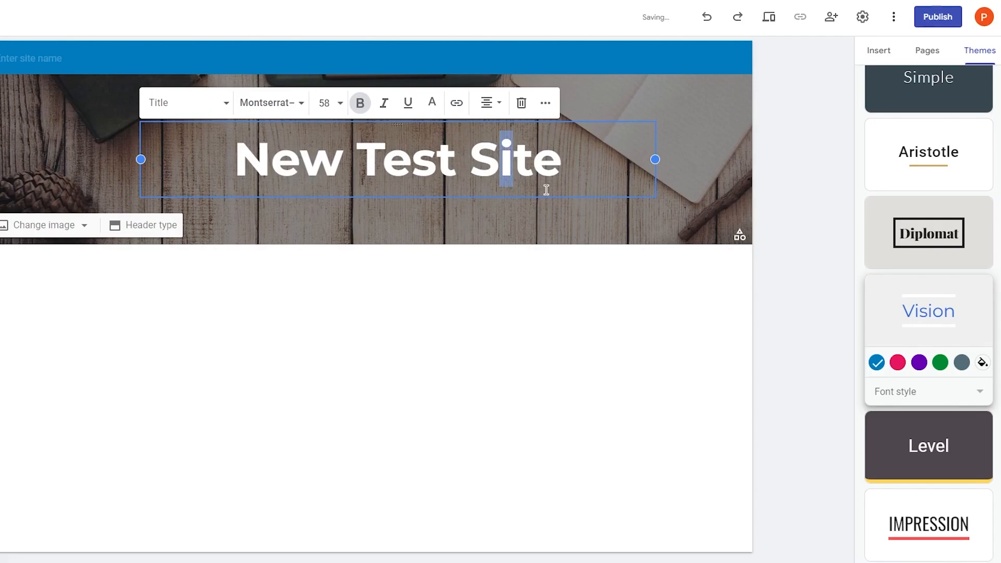
left_click(546, 236)
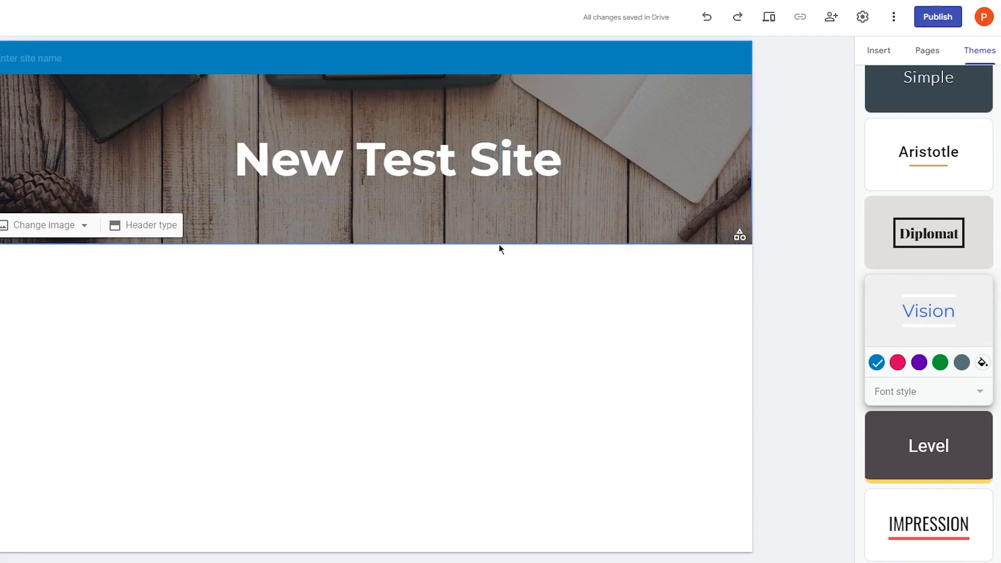
left_click(25, 227)
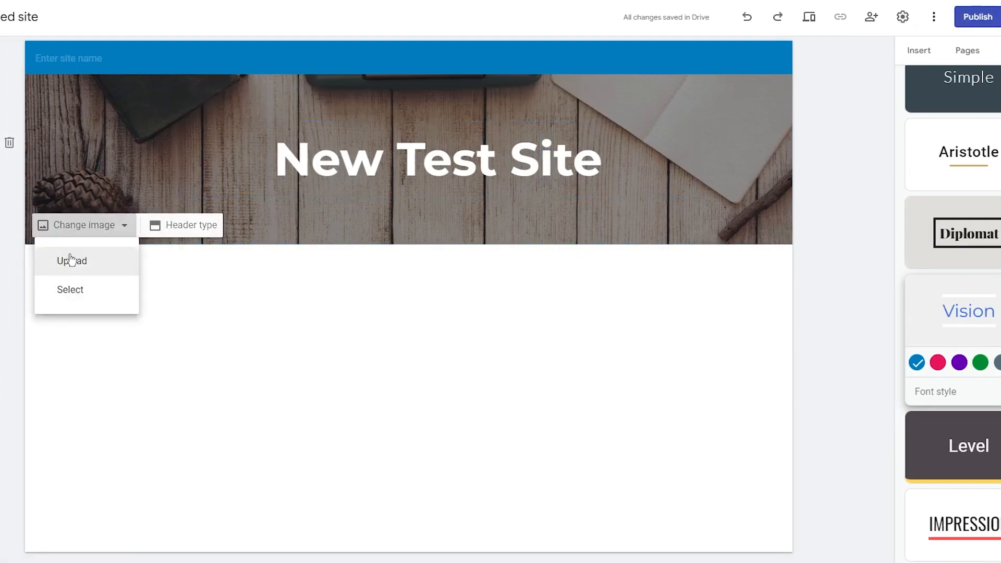
- Upload pexels-william-choquette-1954524 as the header background image
left_click(70, 262)
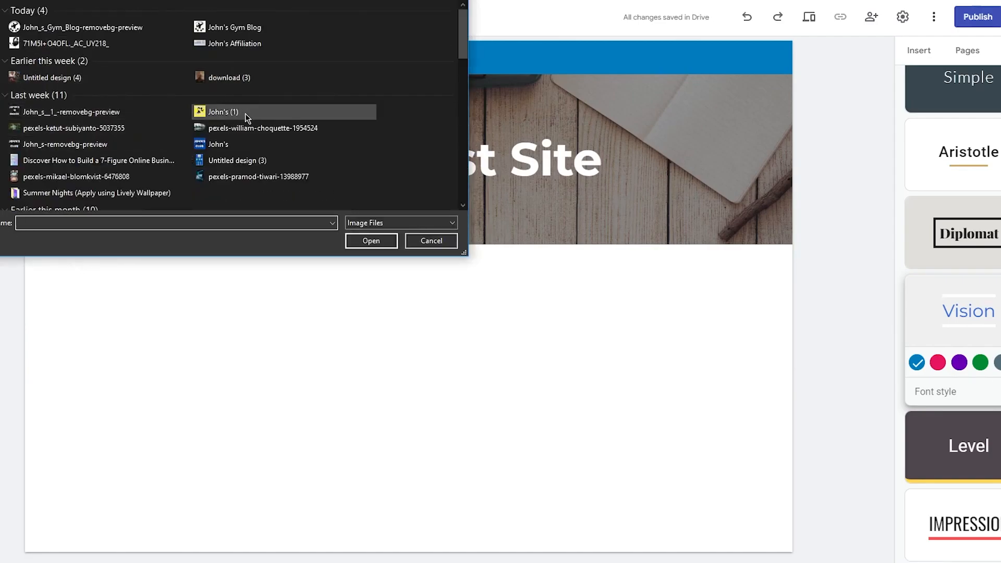
double_click(251, 127)
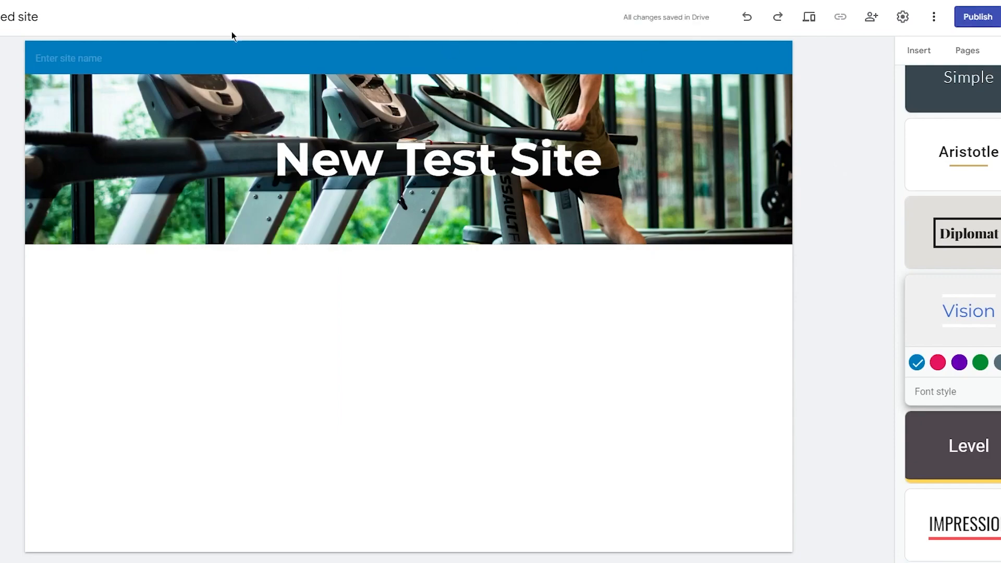
left_click(87, 51)
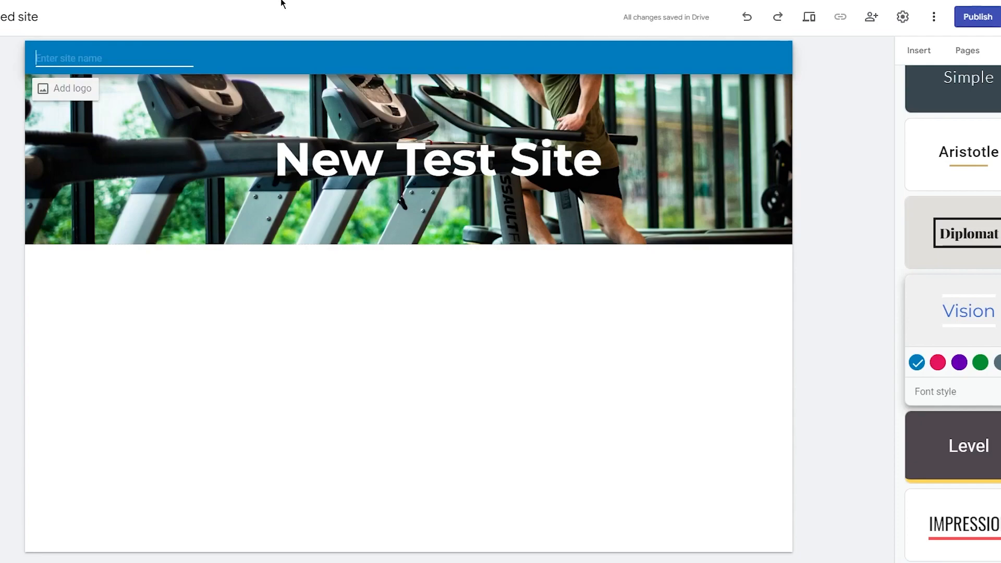
- Enter John's Gym as the site name and retitle the header 'Best Gym In Town' on one line
type("John's Gym")
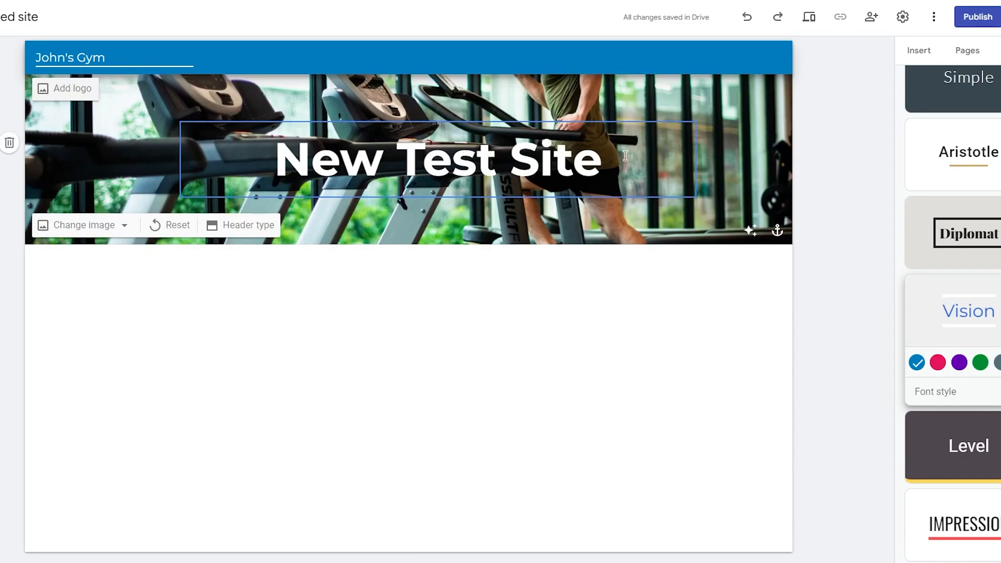
left_click_drag(603, 161, 273, 162)
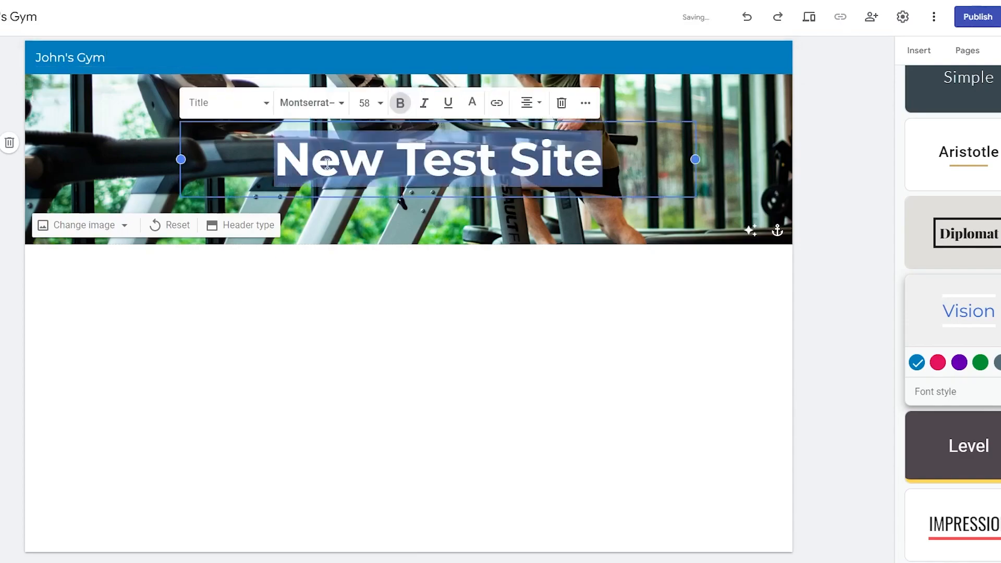
type("B")
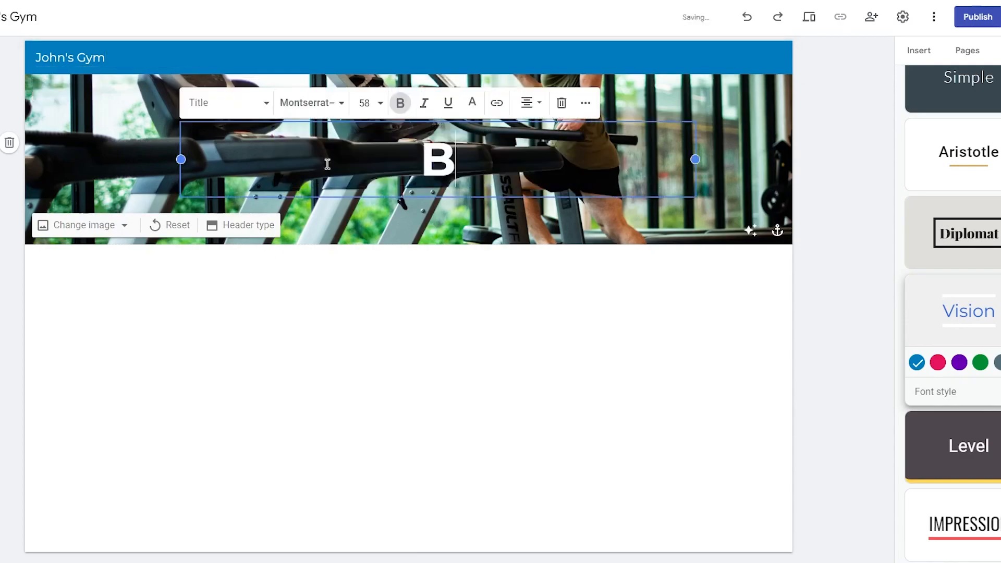
type("est Gym O")
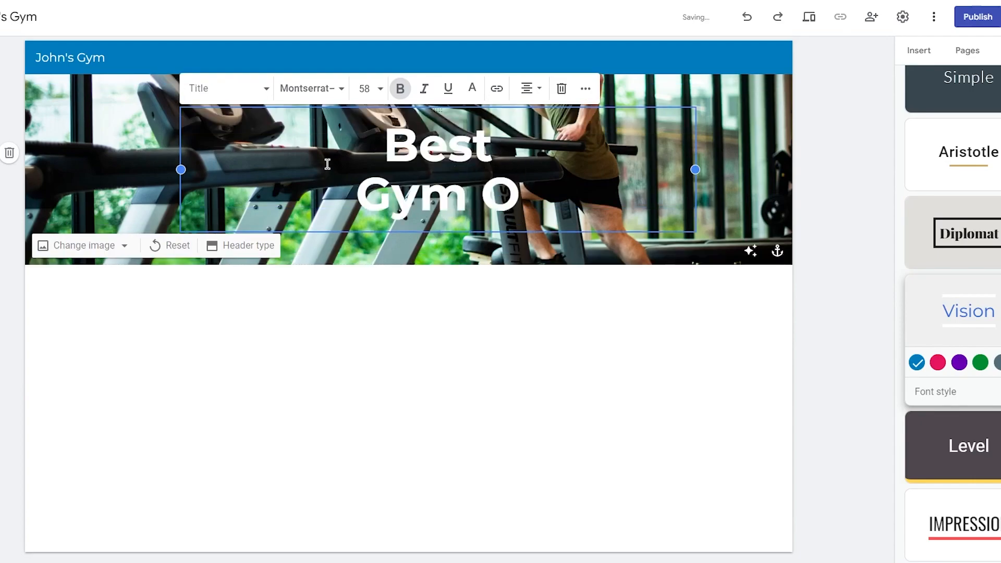
key("BackSpace")
type("In T")
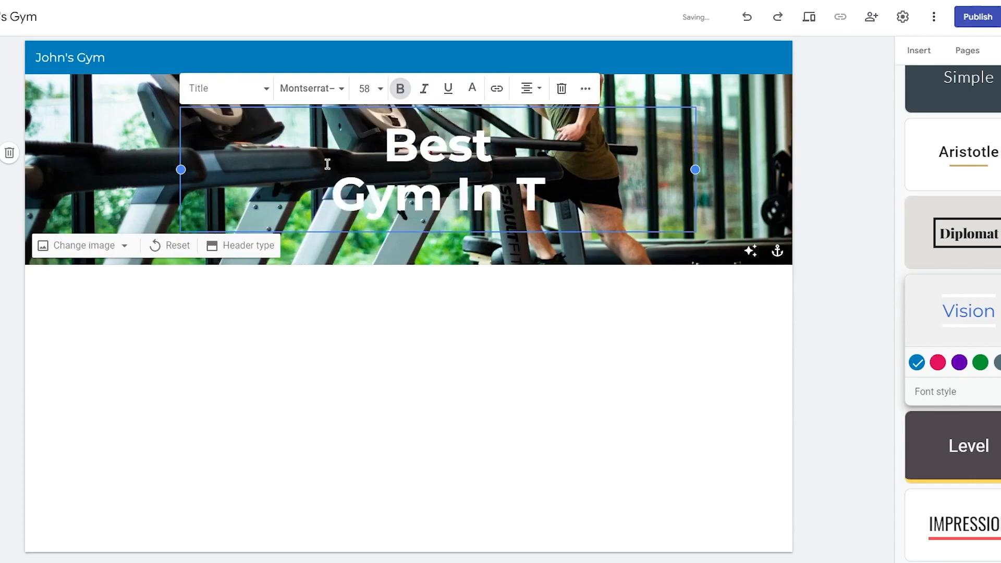
type("own")
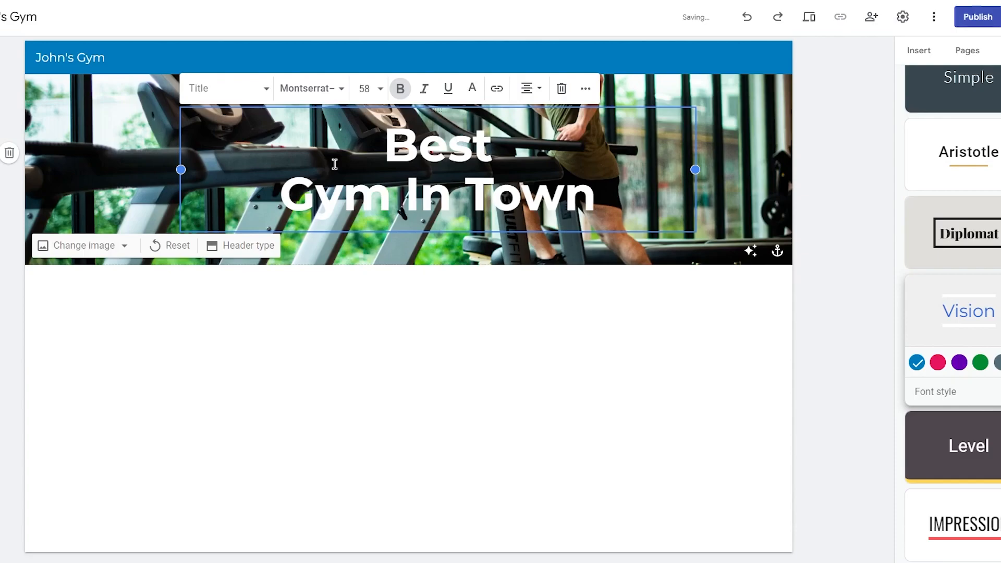
left_click(279, 199)
key("BackSpace")
left_click(453, 321)
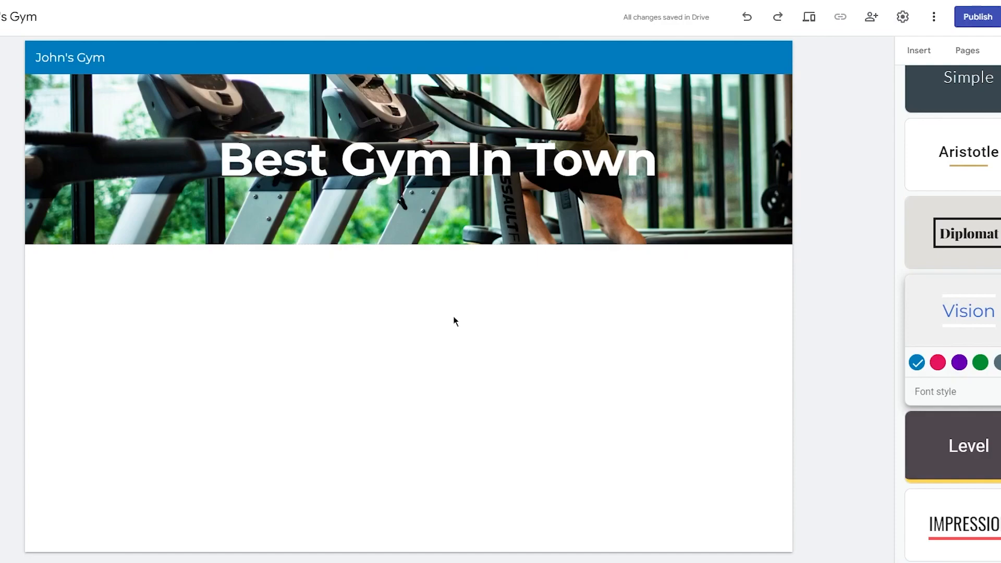
- Insert the first image-and-text content block below the header and show its image-filling options
left_click(919, 51)
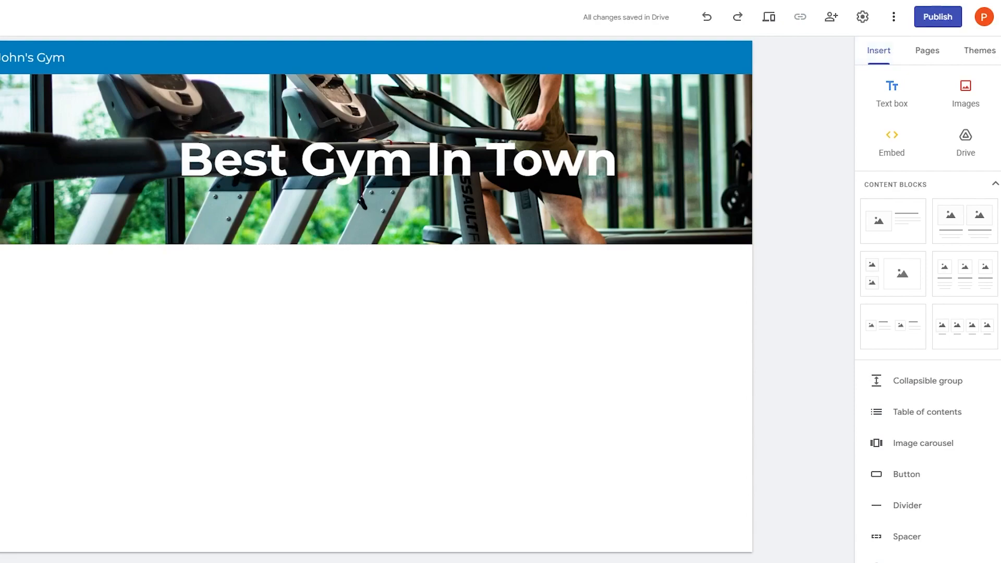
left_click(905, 223)
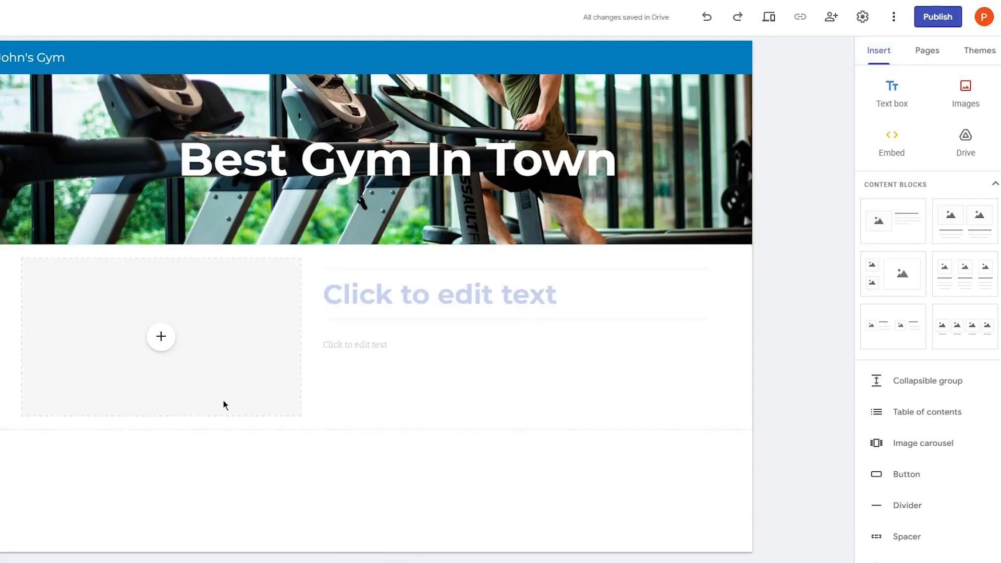
left_click(153, 349)
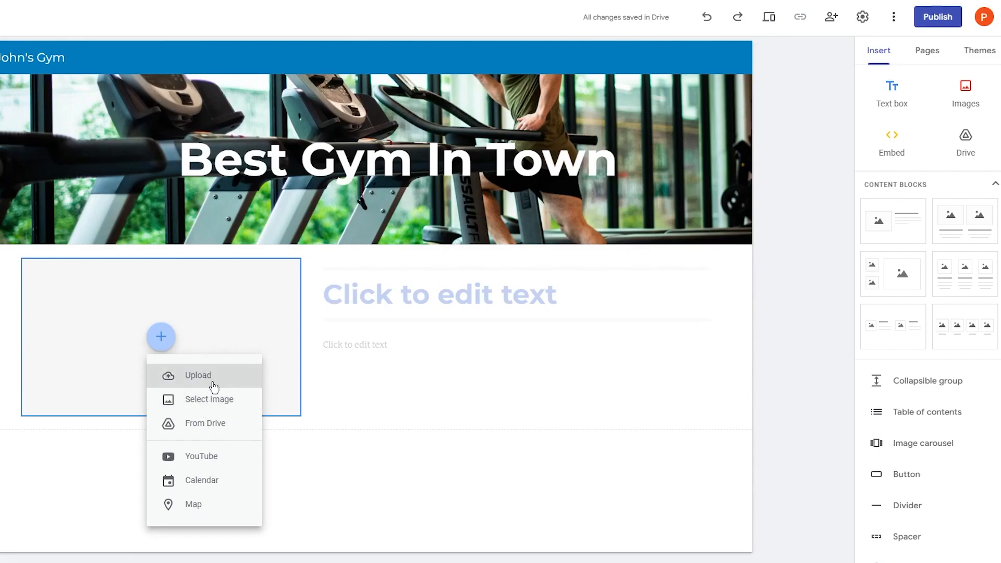
- Browse Google Images and Photos for a 'gym' picture, find nothing, and close the picker
left_click(219, 405)
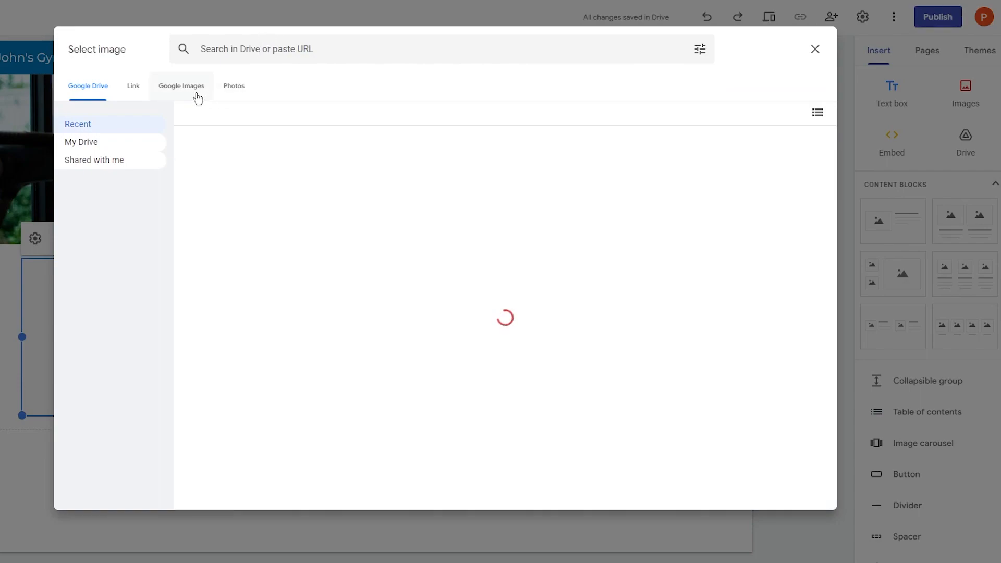
left_click(197, 95)
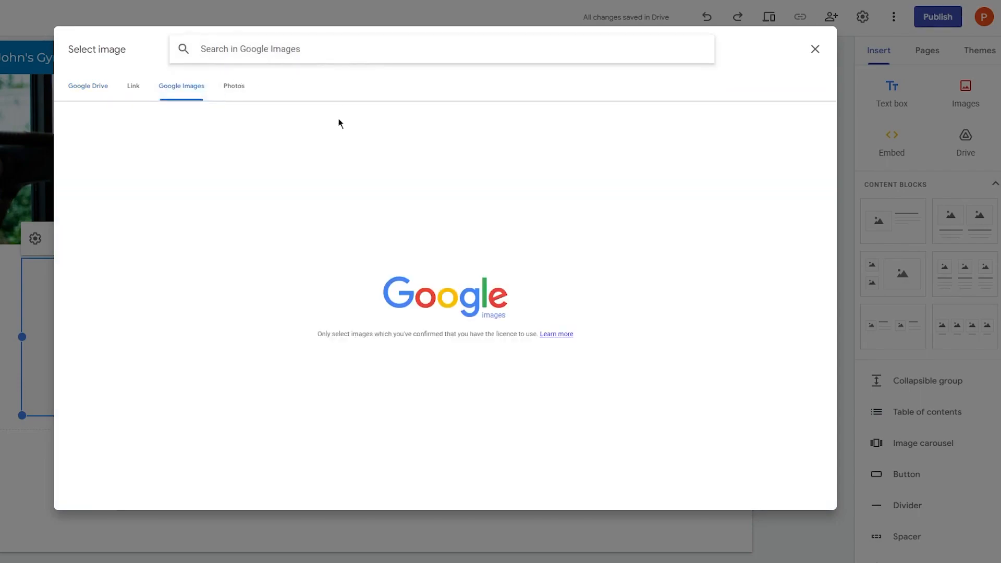
left_click(467, 366)
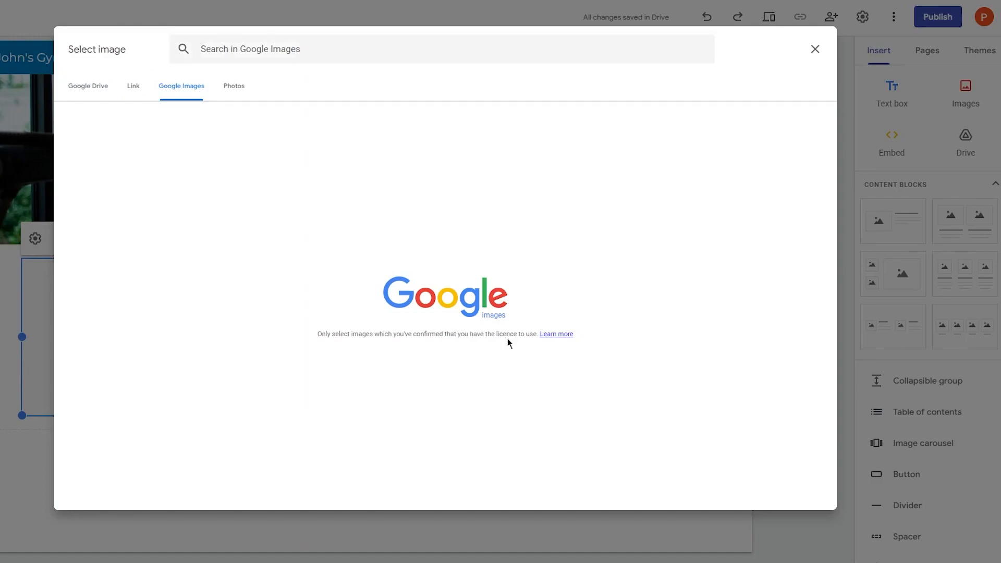
left_click(233, 86)
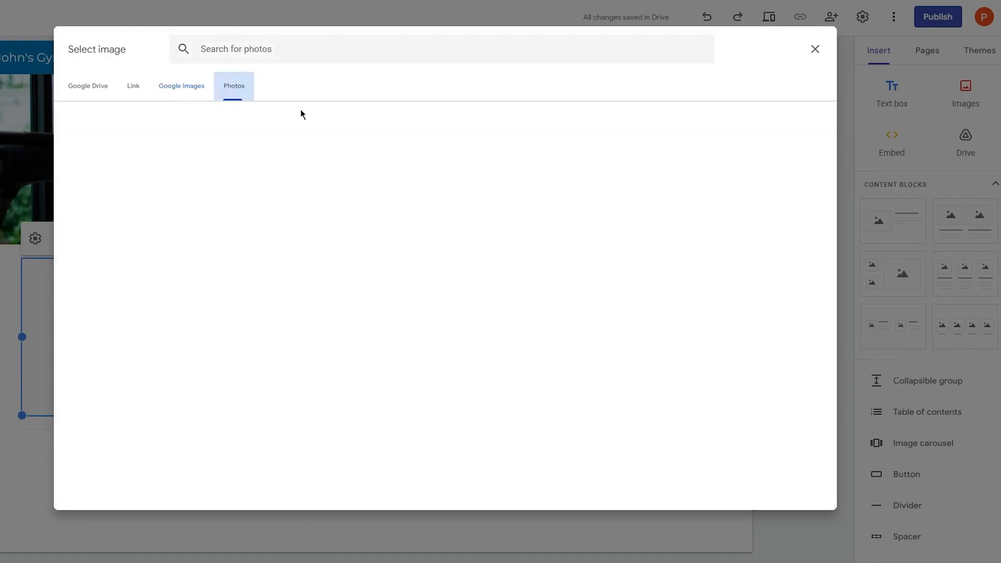
left_click(343, 61)
type("gy")
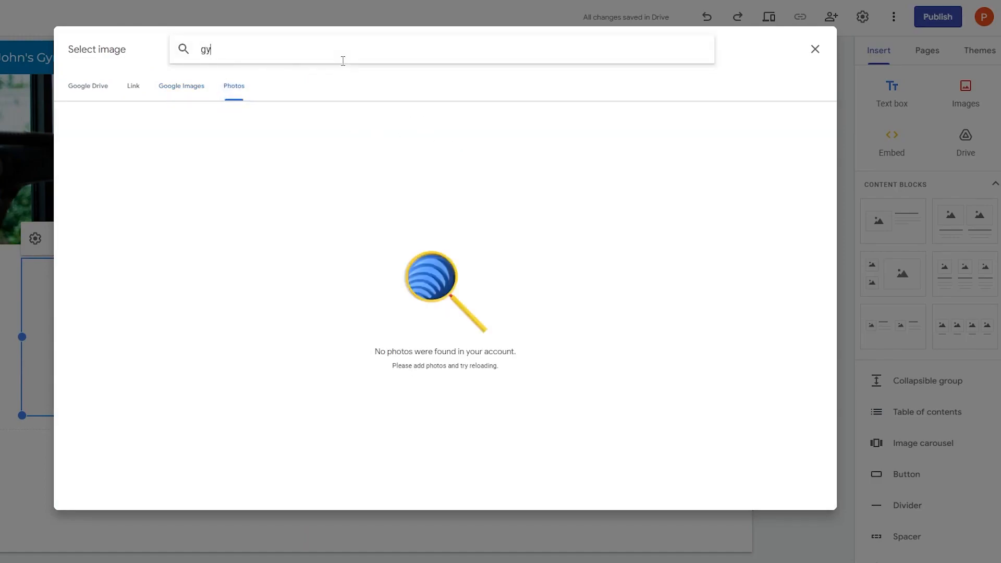
type("m")
key("Return")
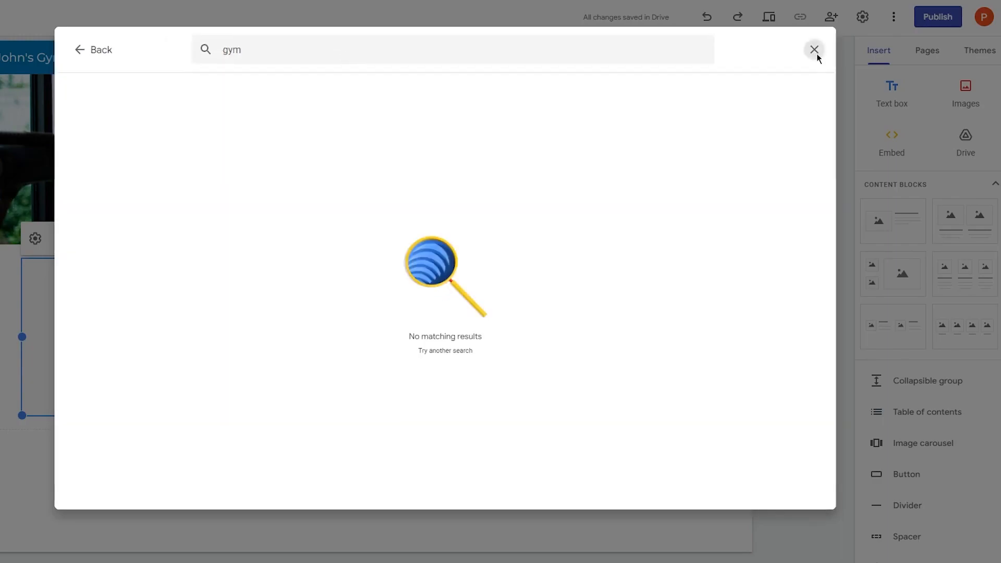
left_click(815, 50)
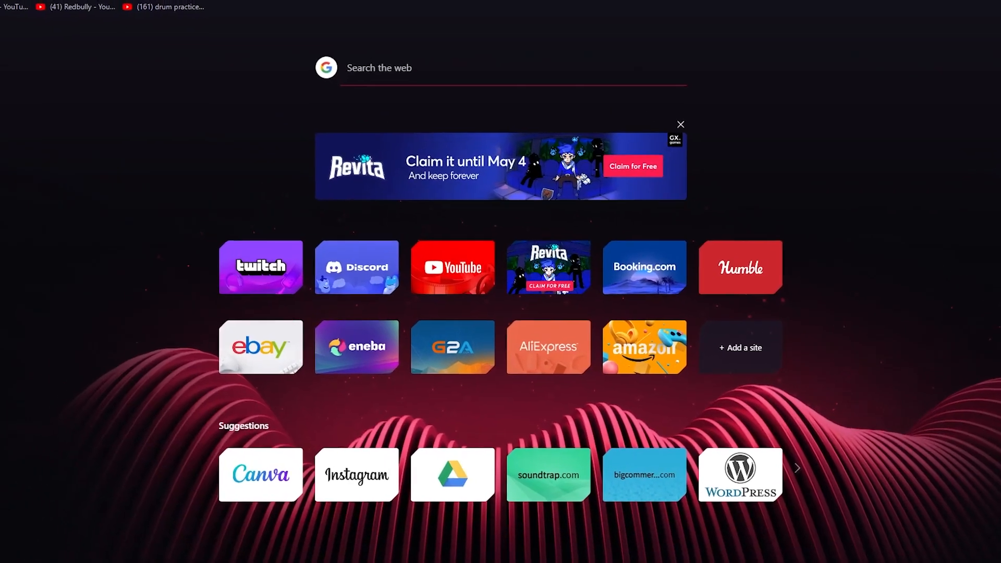
- Search Pexels for 'gym' and download the barbell deadlift photo
type("pexels.com")
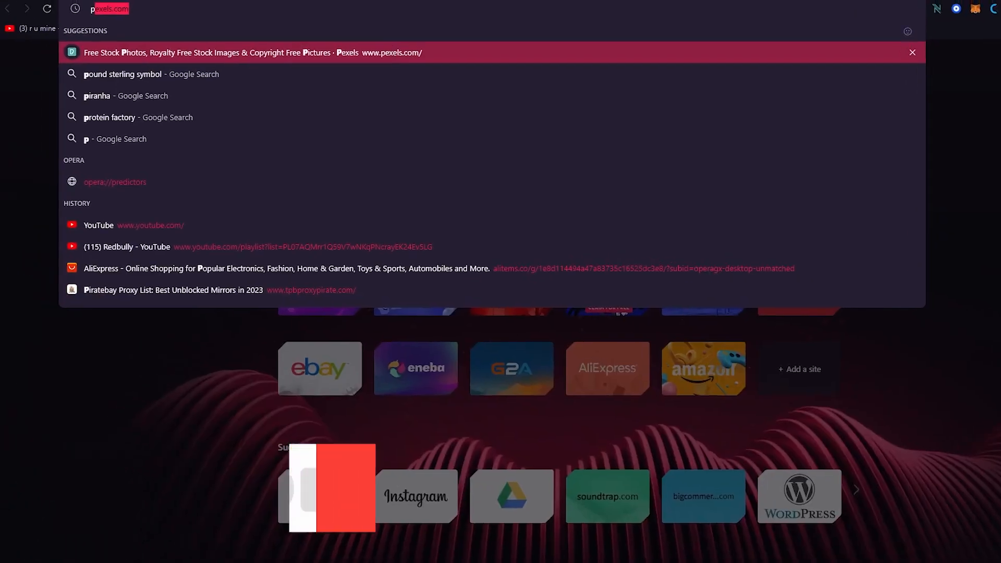
key("Return")
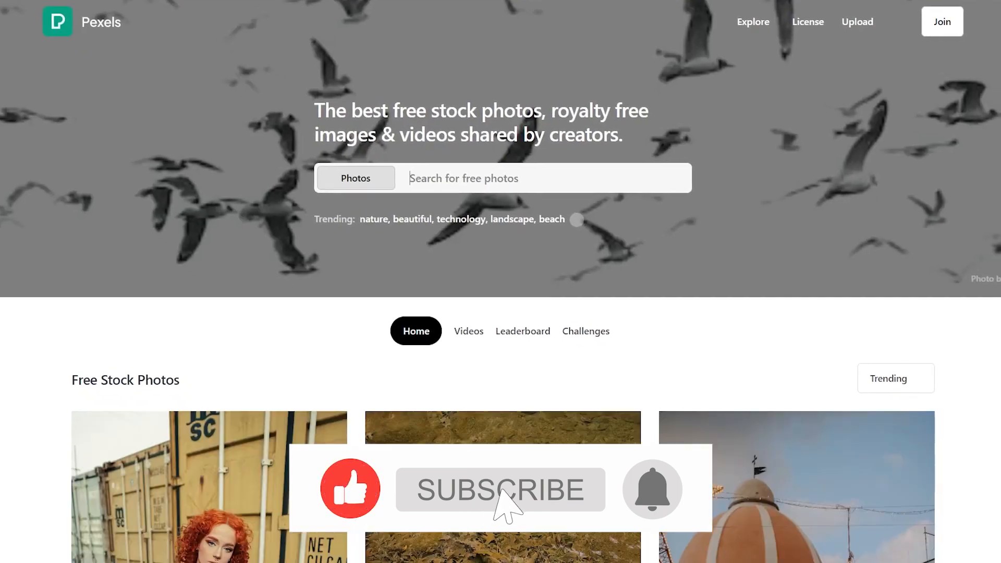
left_click(474, 187)
type("gym")
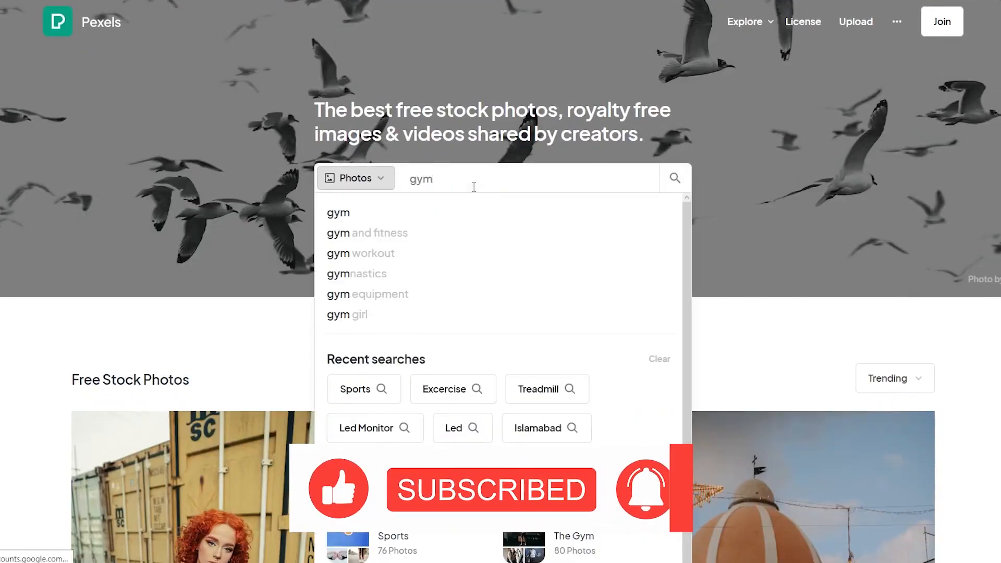
key("Return")
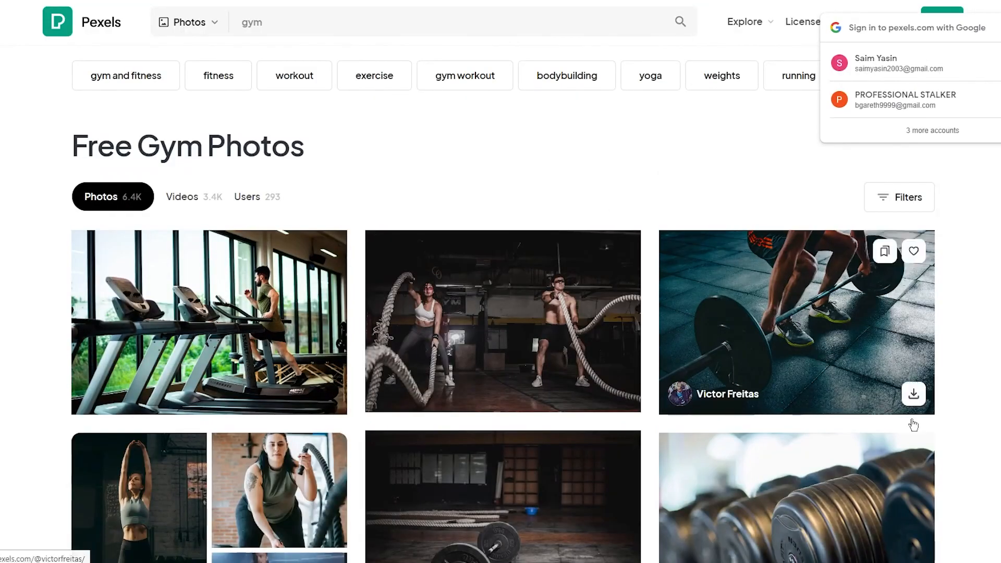
left_click(913, 394)
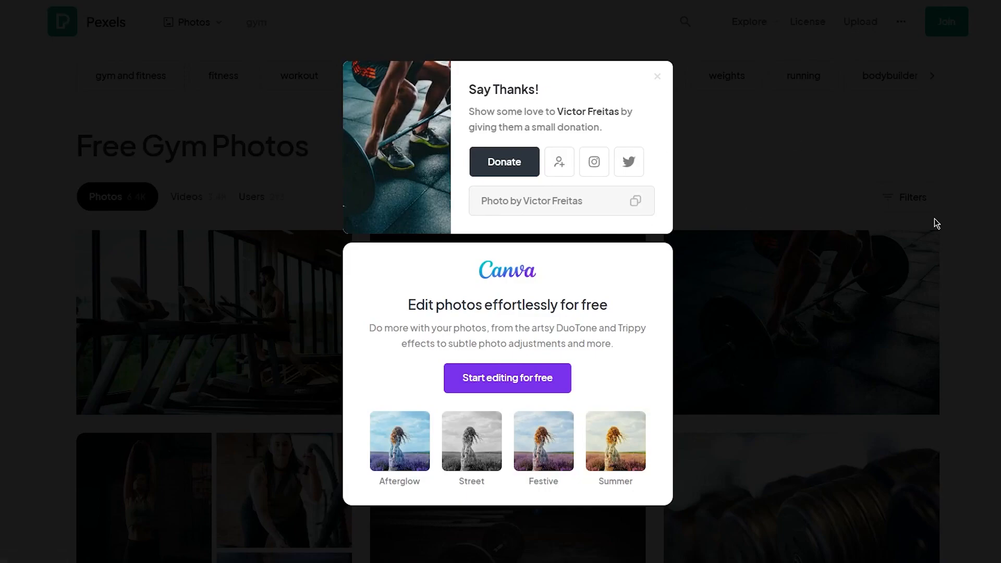
left_click(761, 194)
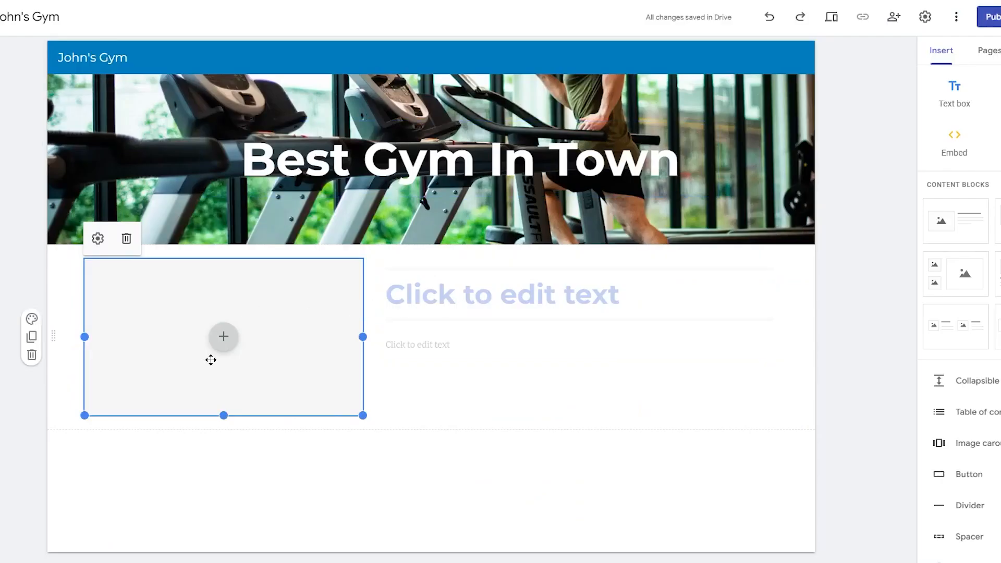
- Upload the downloaded barbell photo into the image placeholder and make it slightly taller
left_click(227, 344)
left_click(250, 375)
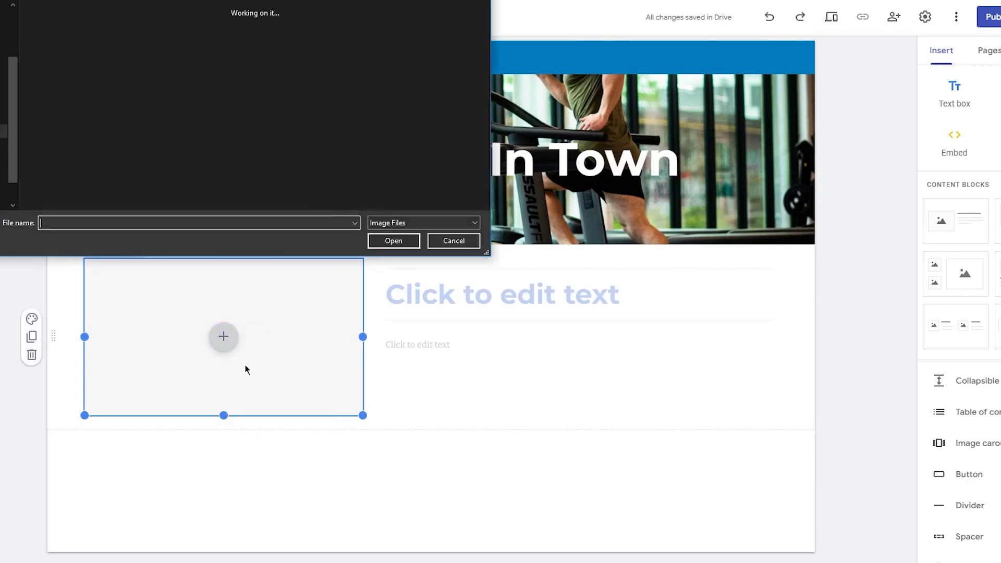
double_click(82, 29)
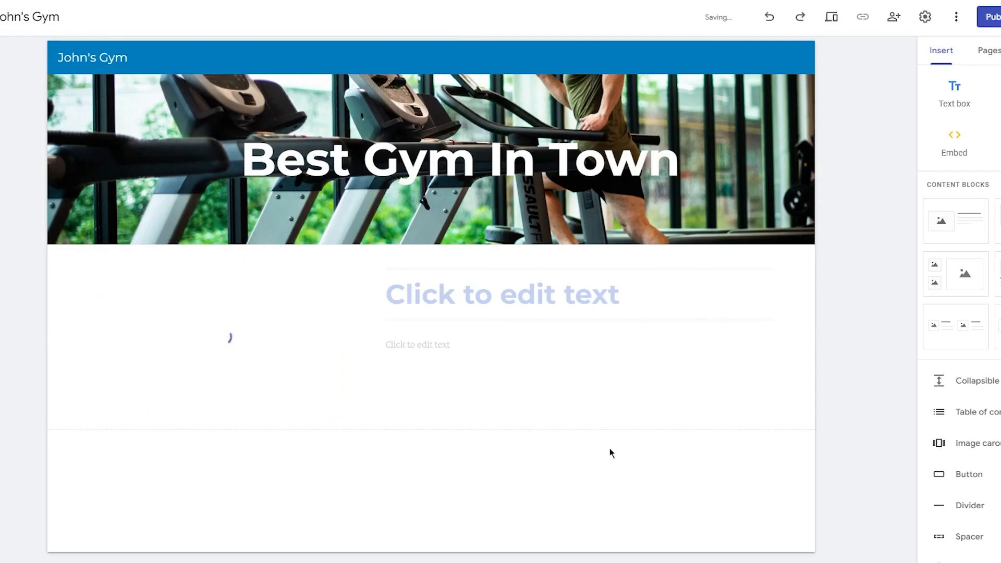
mouse_move(224, 415)
left_mouse_down()
mouse_move(221, 504)
mouse_move(221, 431)
left_mouse_up()
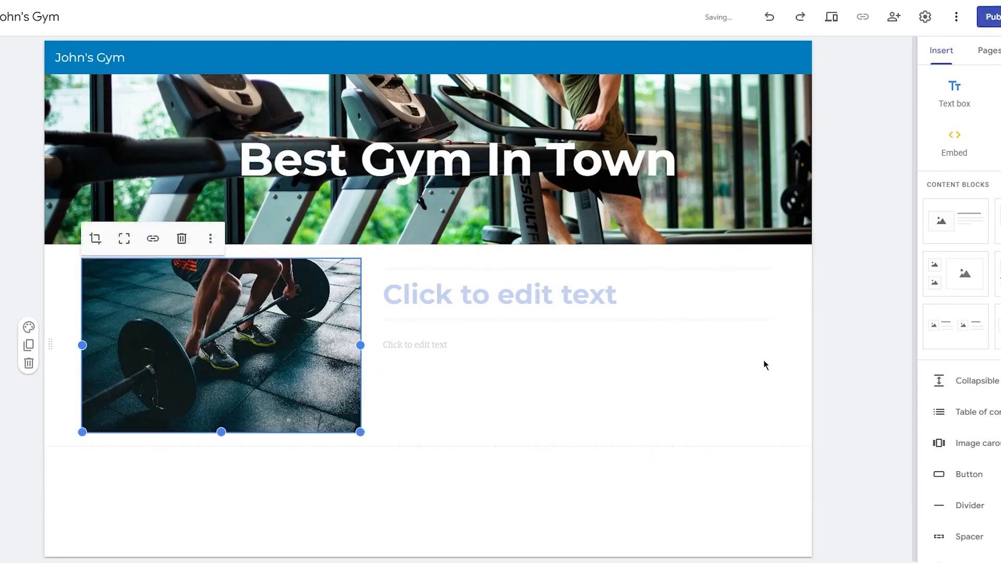
- Title the photo section 'About Us' and add the line about a mall-based gym with branches across LA
left_click(895, 363)
left_click(546, 292)
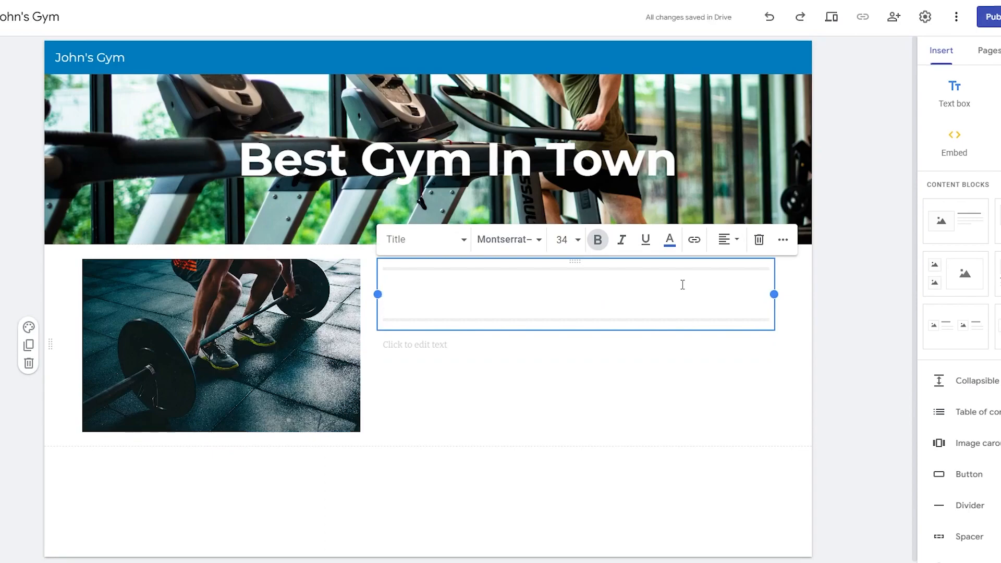
type("About ")
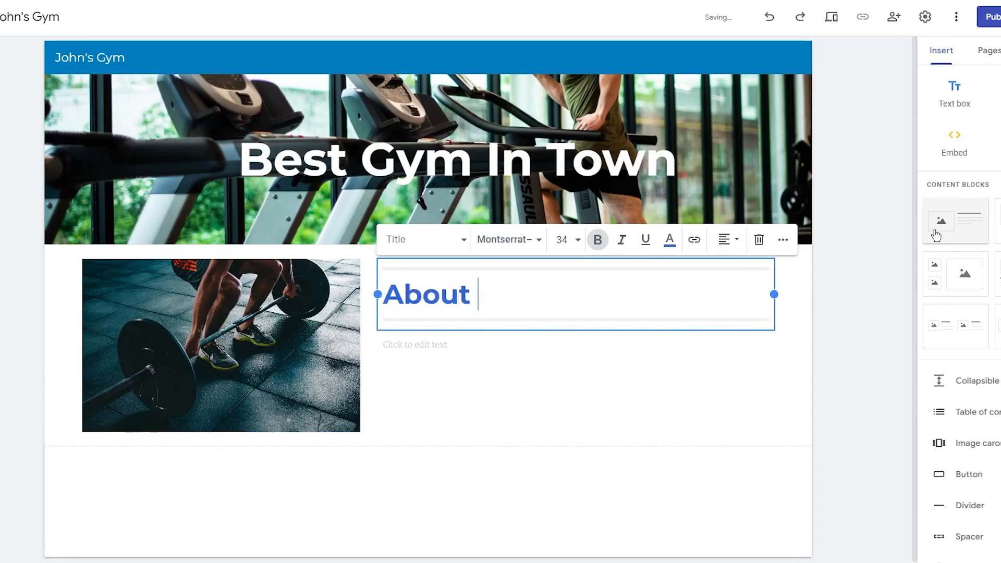
type("Us")
left_click(519, 346)
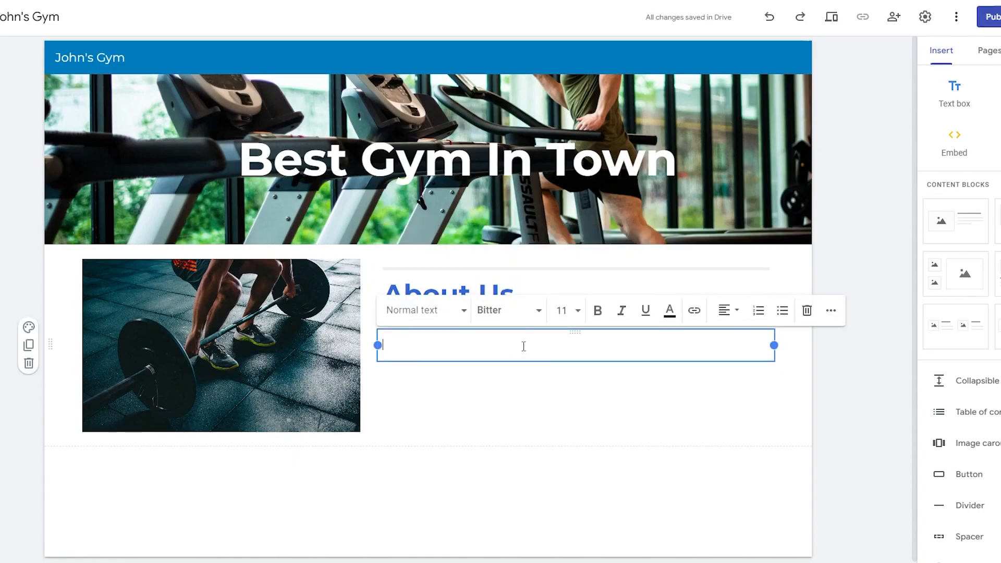
type("We are")
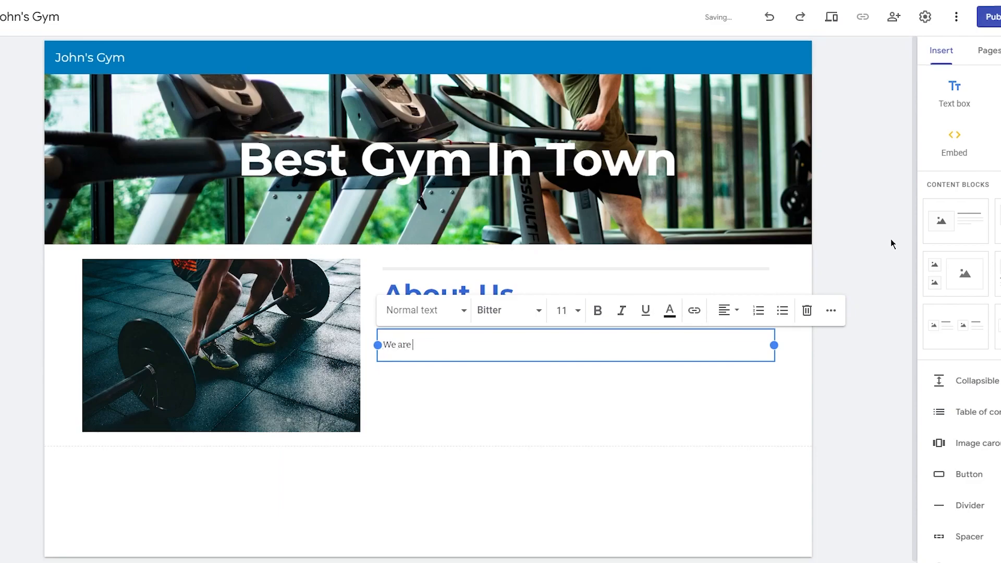
type(" a gym based in a mall and we have branches all over LA.")
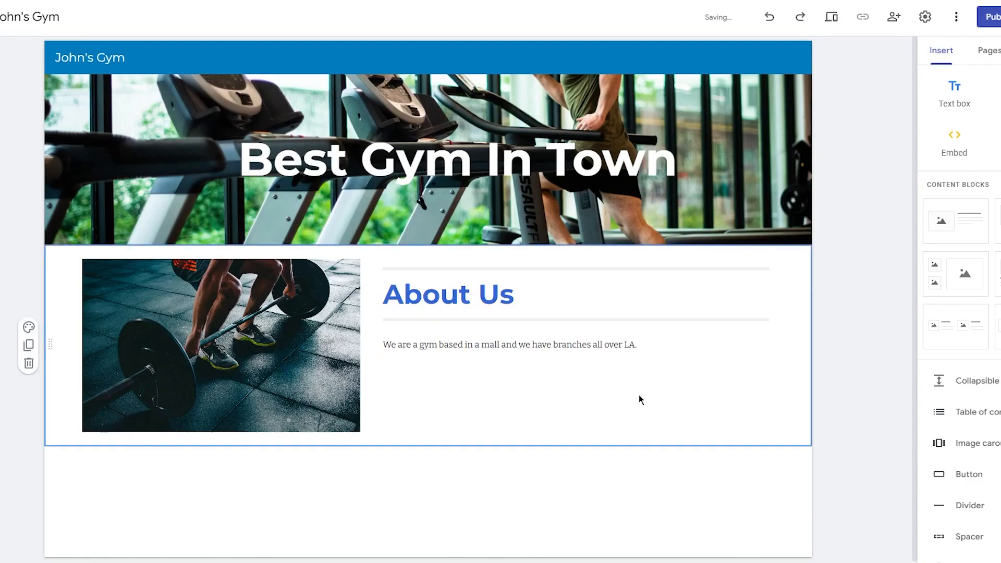
left_click(667, 349)
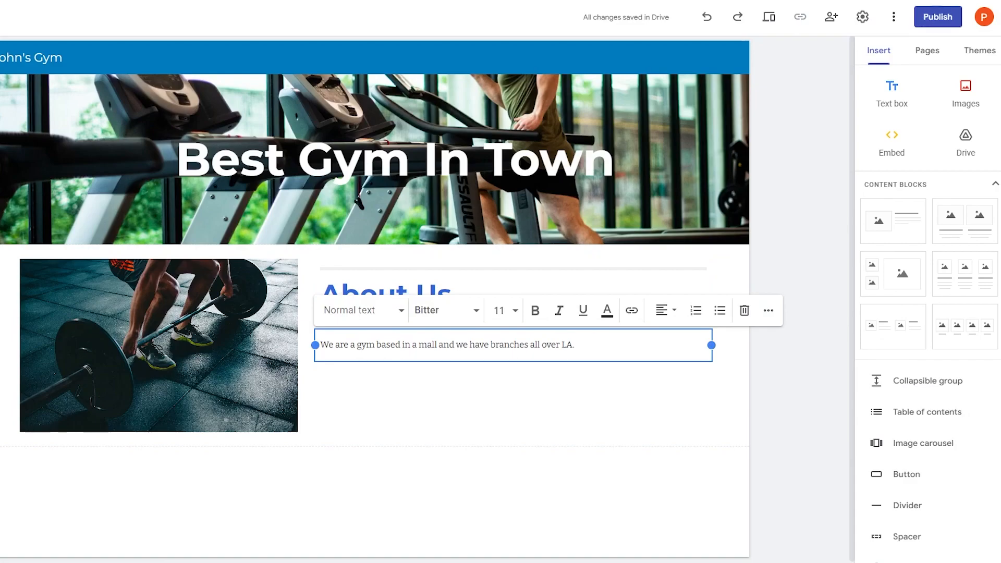
- Add a text box below About Us reading 'Our Services' in Title style
left_click(778, 223)
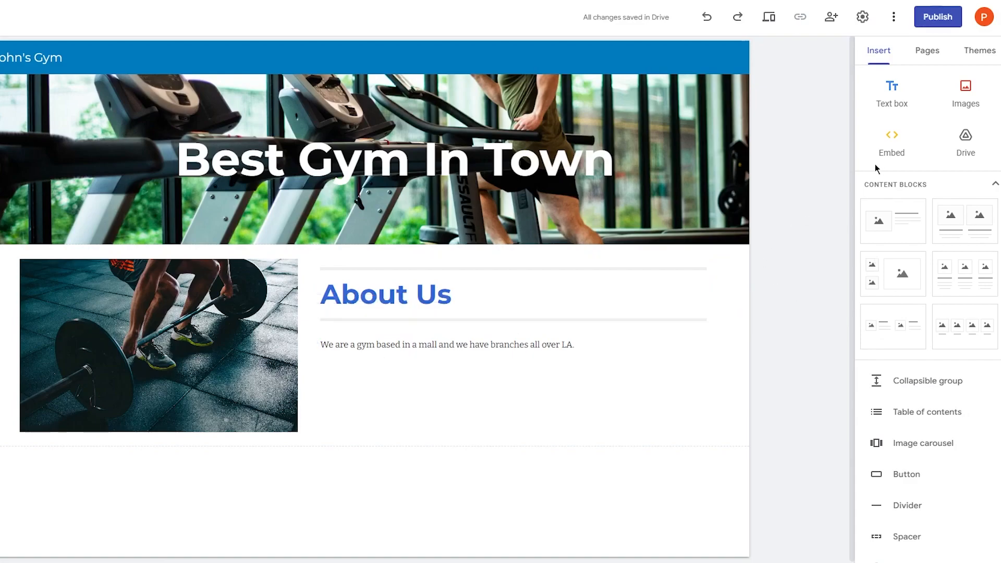
left_click(891, 94)
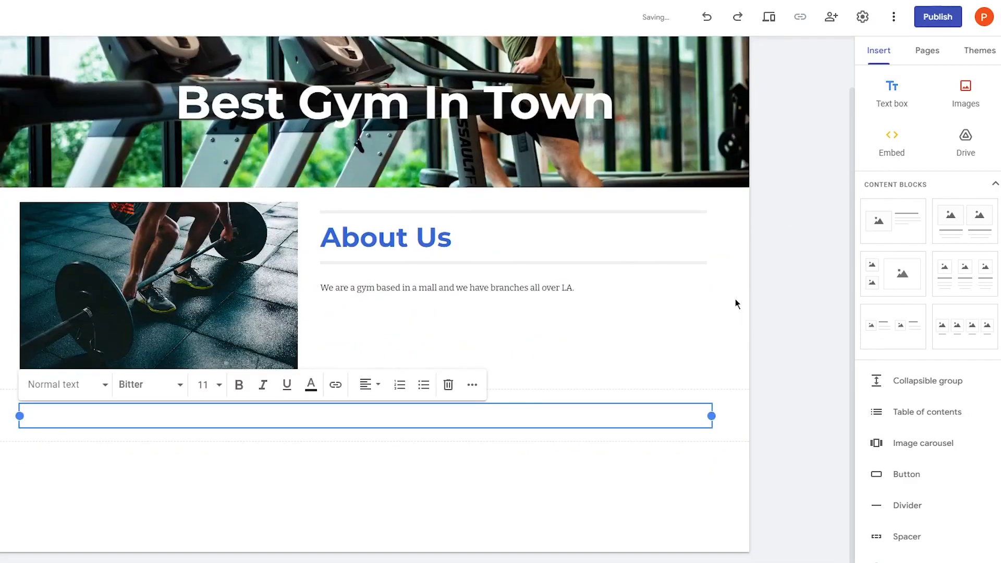
left_click(727, 278)
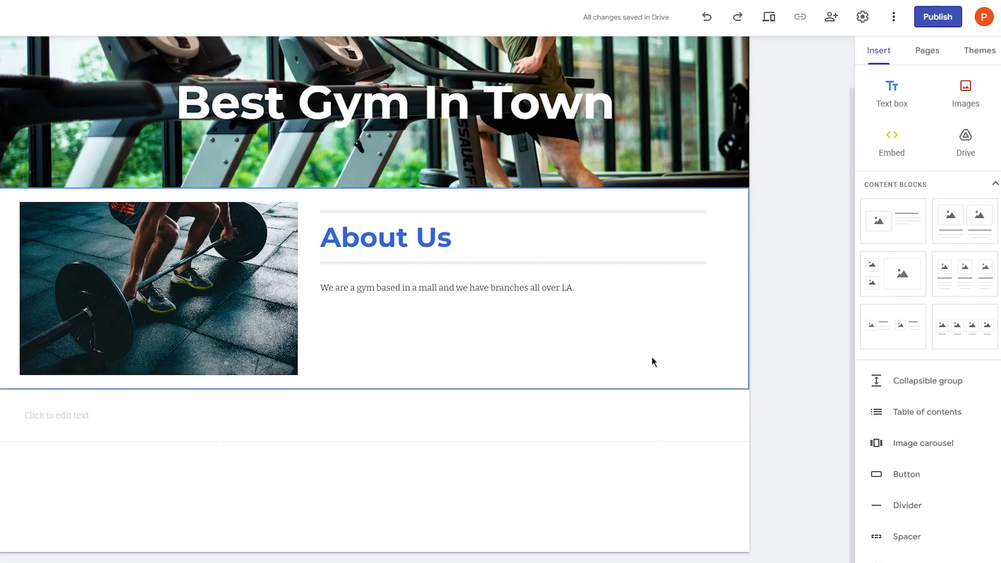
left_click(410, 416)
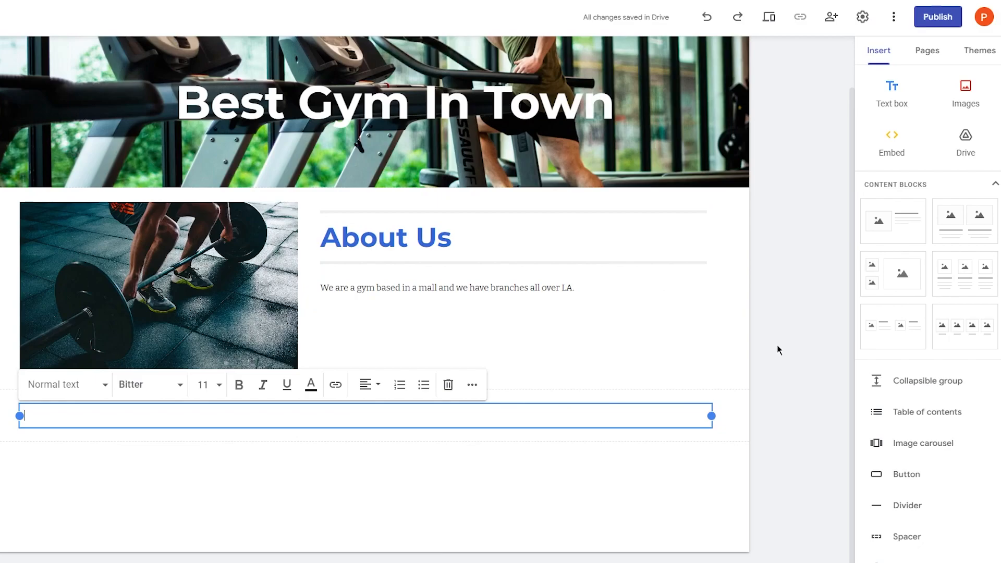
type("Our Services")
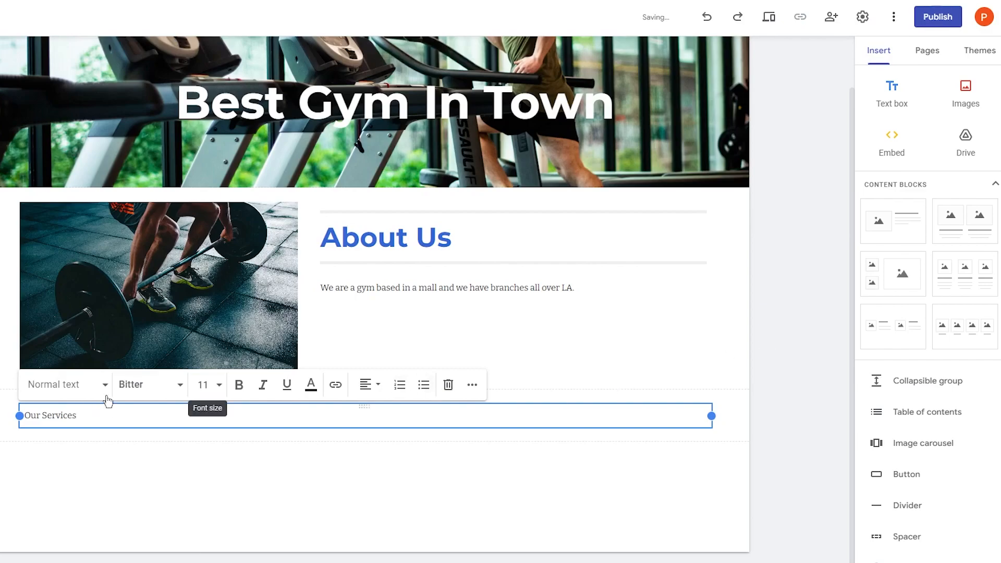
left_click(62, 384)
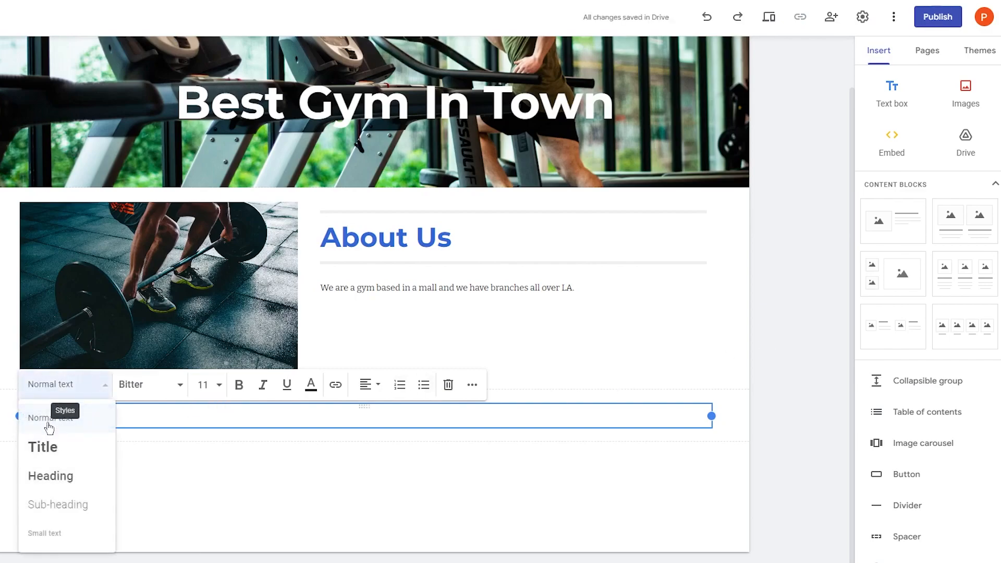
left_click(48, 451)
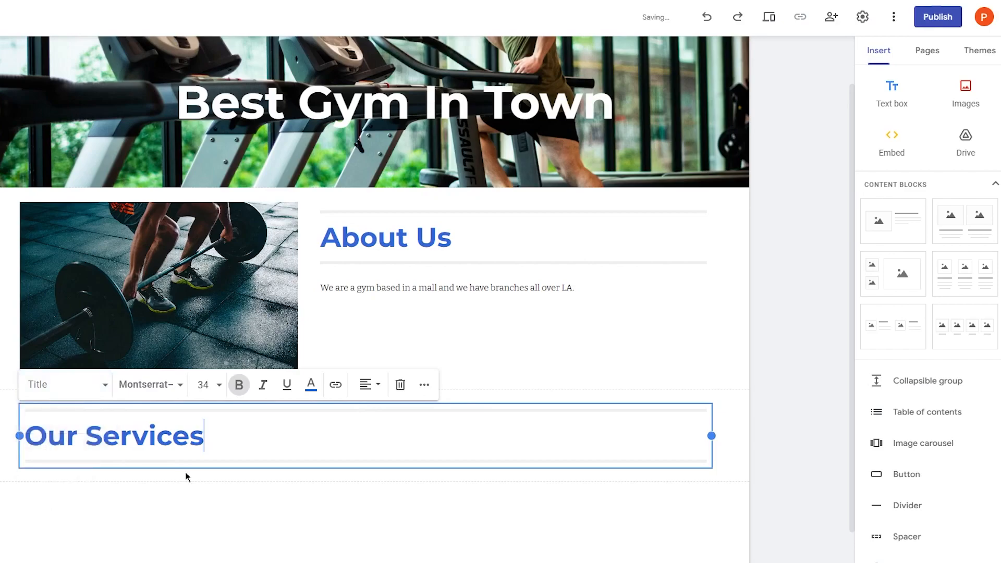
left_click(186, 474)
- Center-align the Our Services heading
scroll(581, 401, "down", 1)
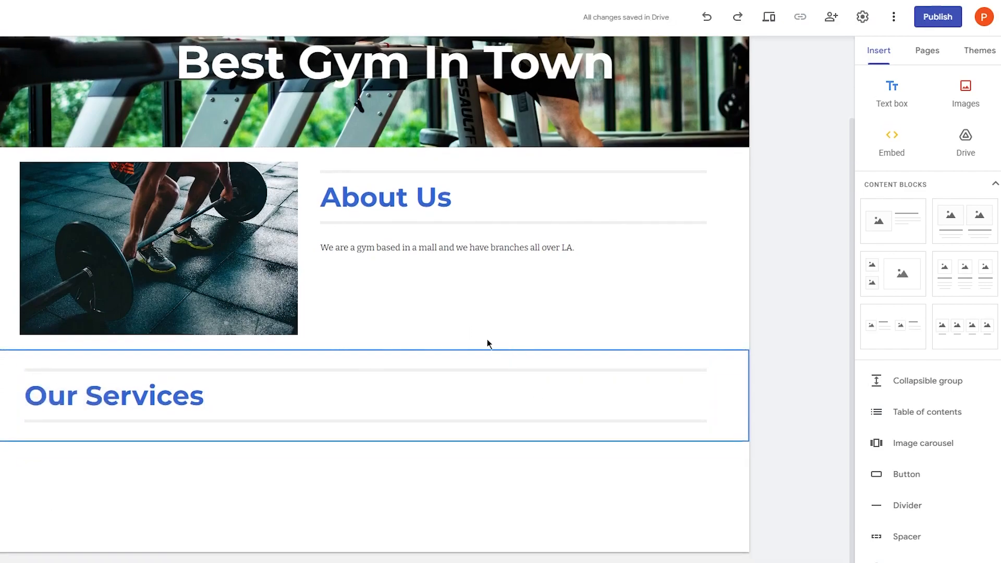
left_click(279, 391)
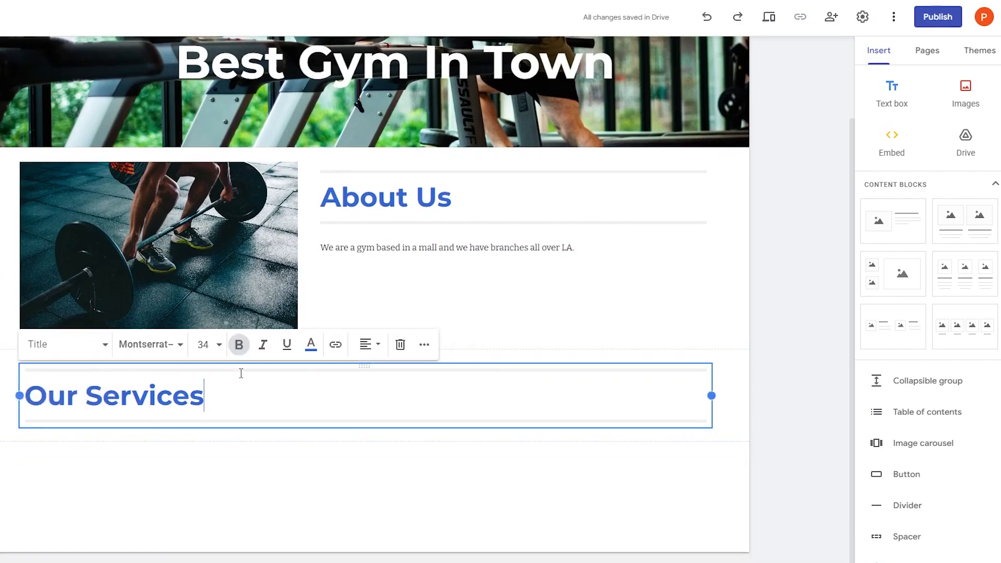
left_click(102, 356)
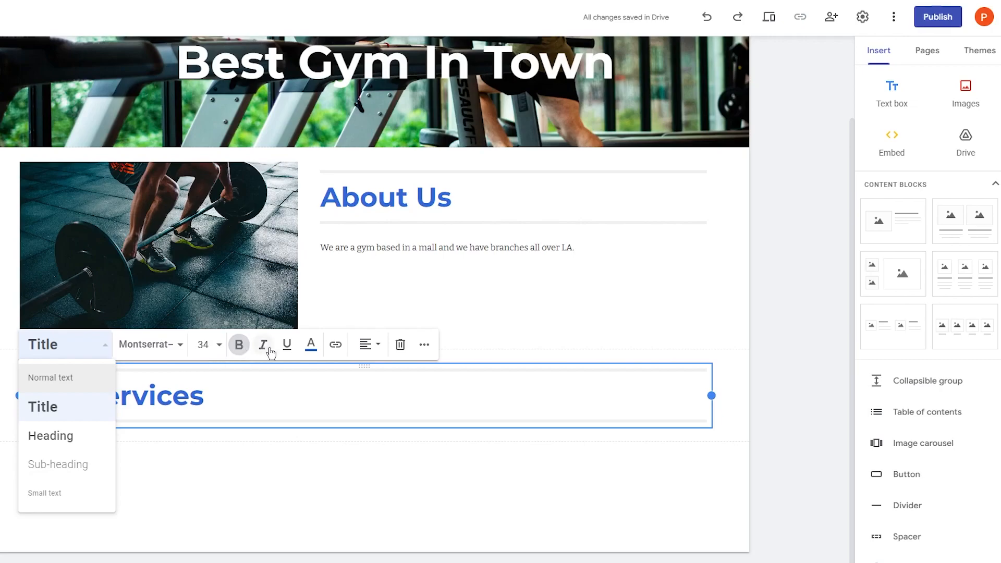
left_click(366, 345)
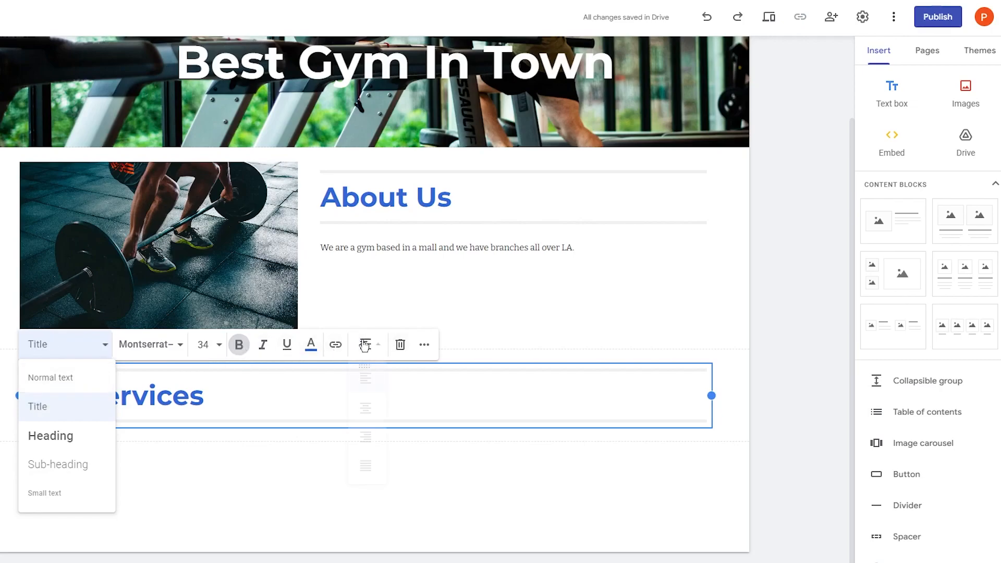
left_click(376, 413)
left_click(365, 347)
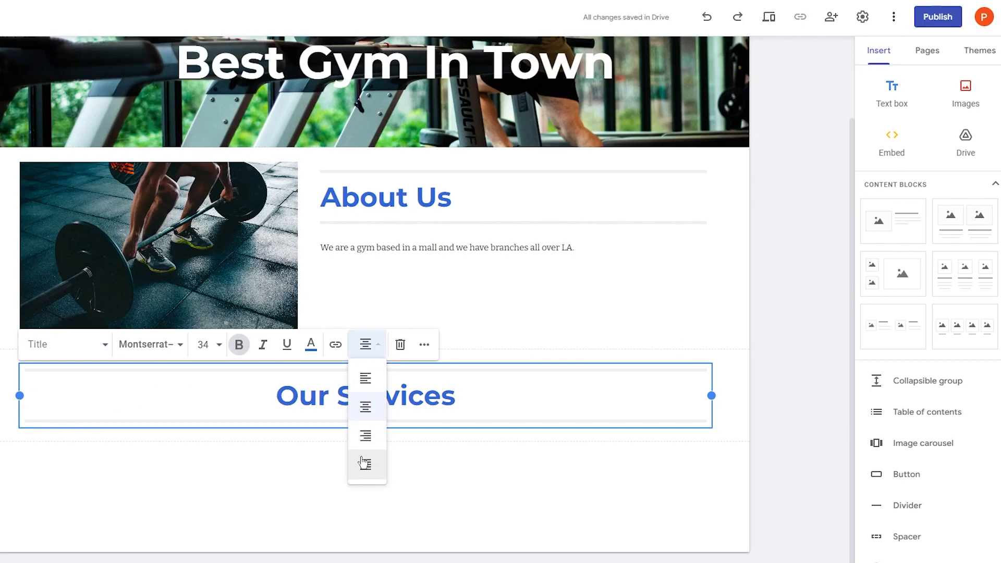
left_click(502, 471)
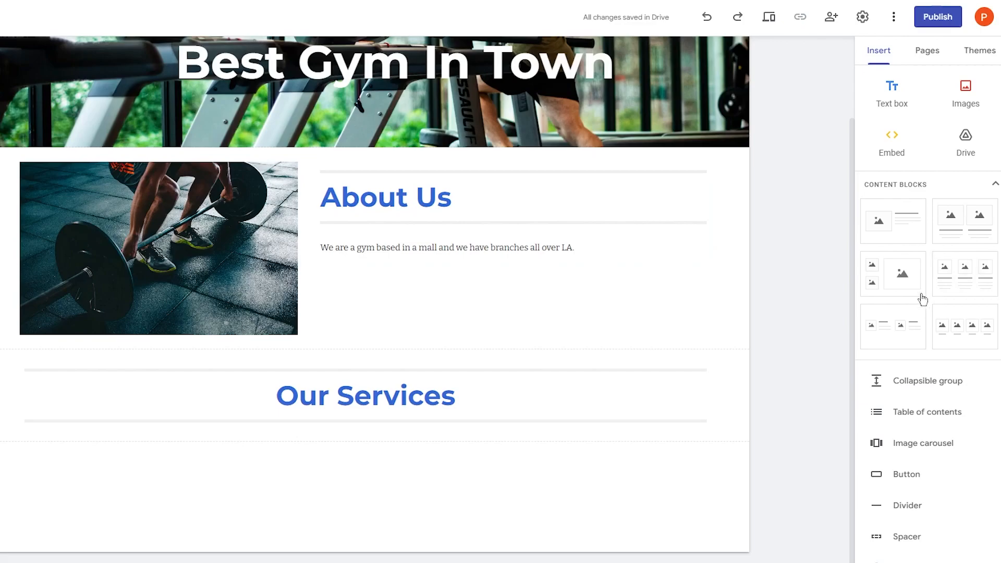
- Insert the three-column image-and-text content block beneath the Our Services heading
left_click(943, 281)
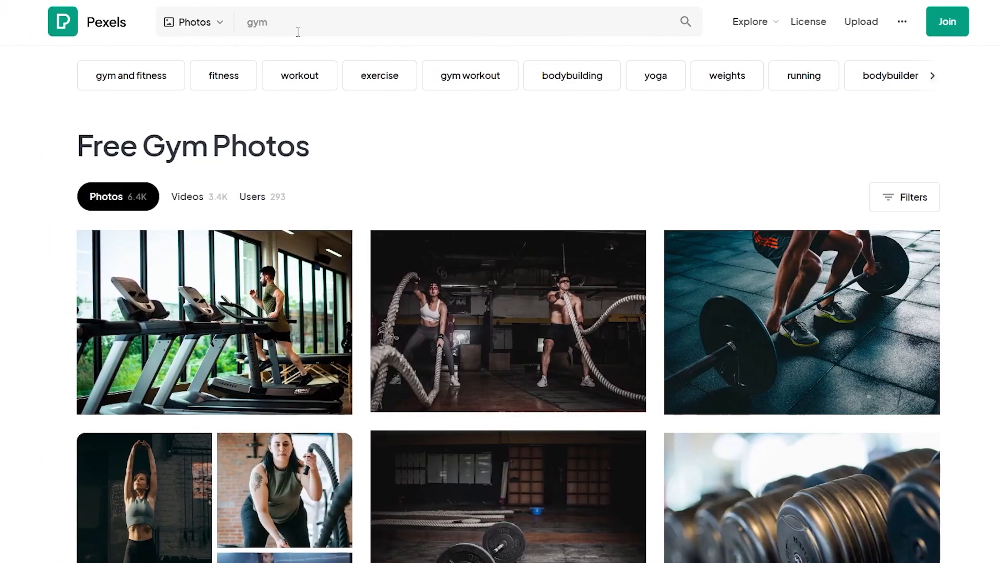
- Scroll the Pexels gym results and download the squat photo
scroll(480, 245, "down", 10)
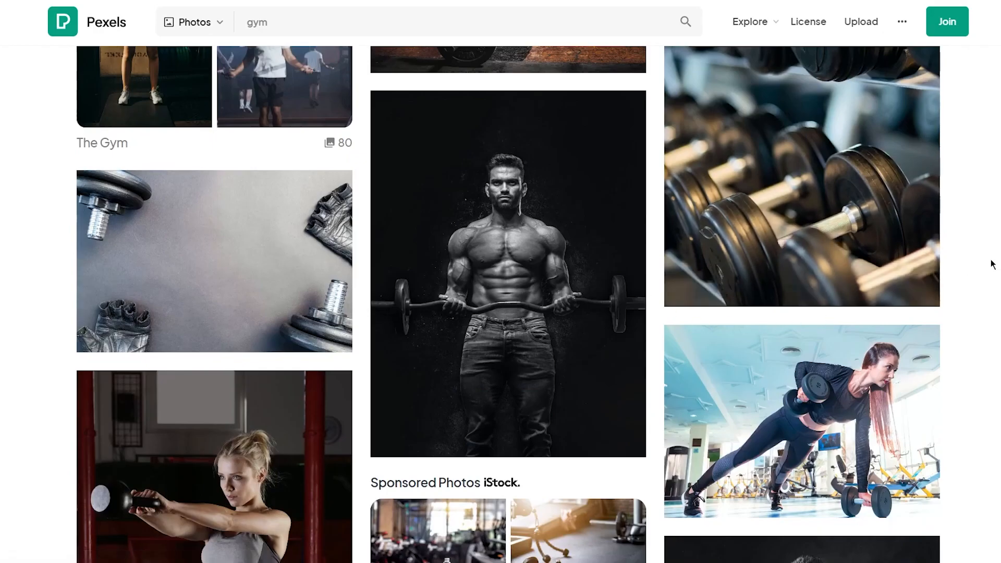
scroll(990, 264, "down", 5)
mouse_move(905, 479)
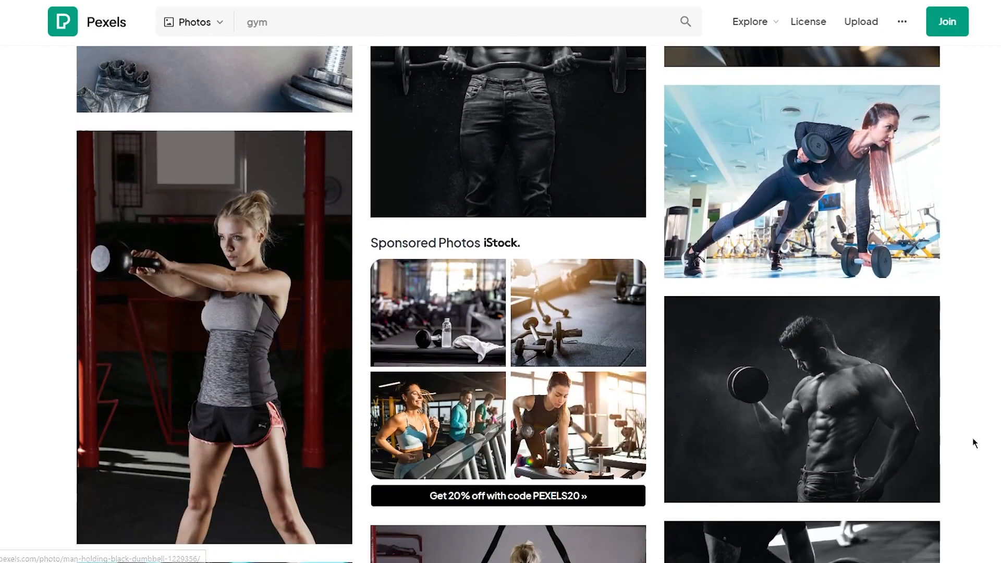
scroll(972, 437, "down", 7)
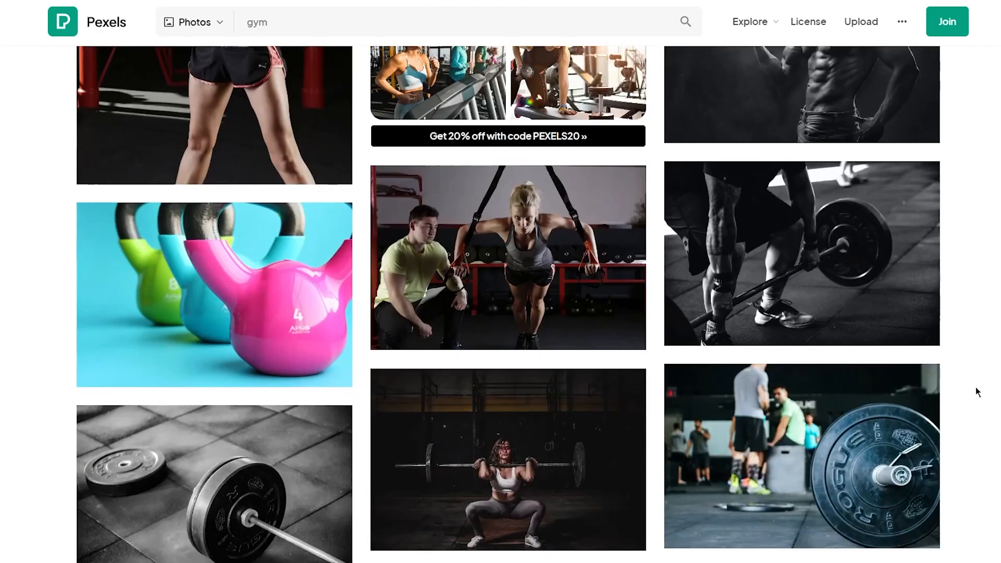
scroll(977, 391, "down", 12)
scroll(977, 391, "down", 4)
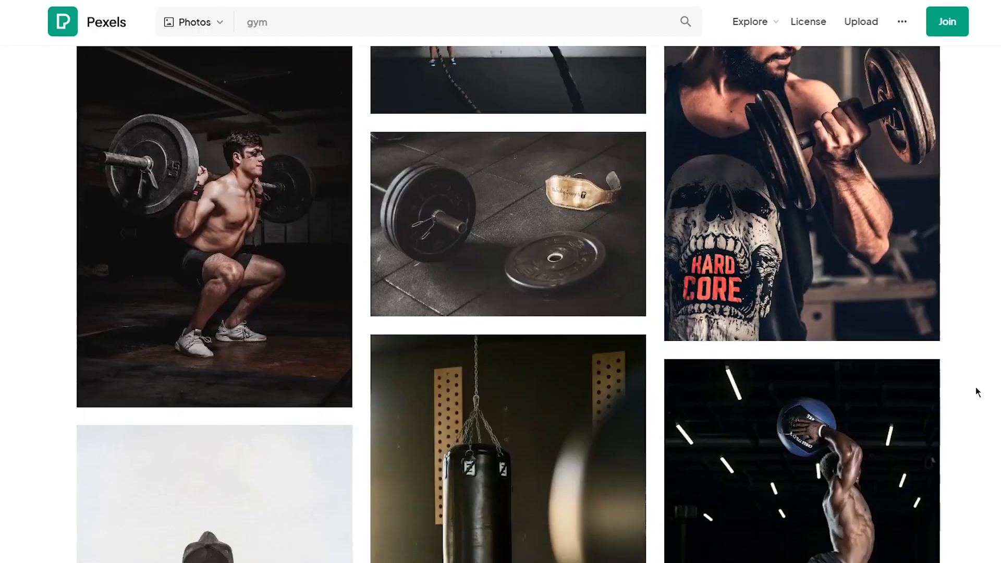
scroll(928, 391, "down", 5)
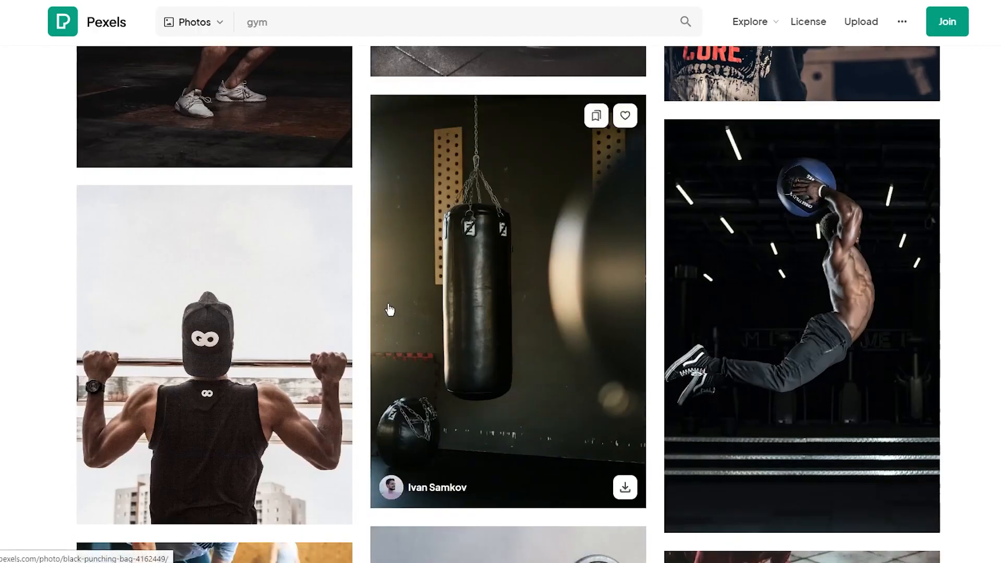
scroll(389, 310, "up", 4)
left_click(328, 336)
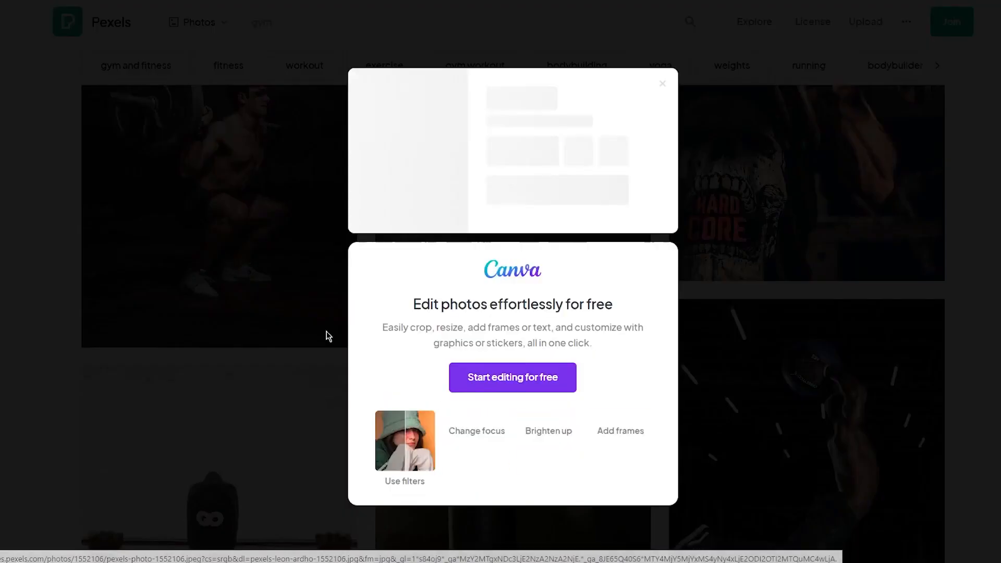
left_click(990, 279)
- Download the punching-bag photo from the results
scroll(989, 279, "down", 5)
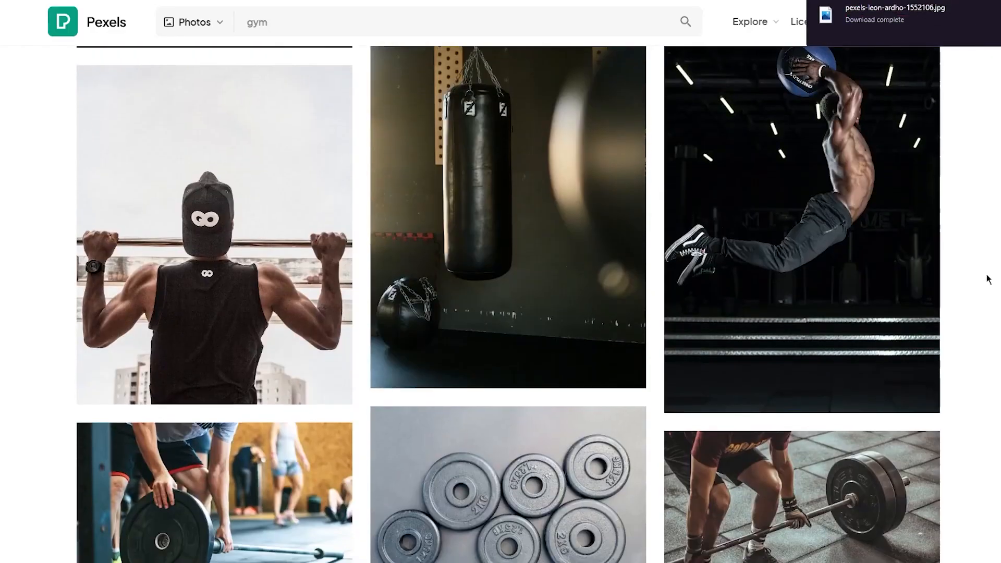
mouse_move(595, 329)
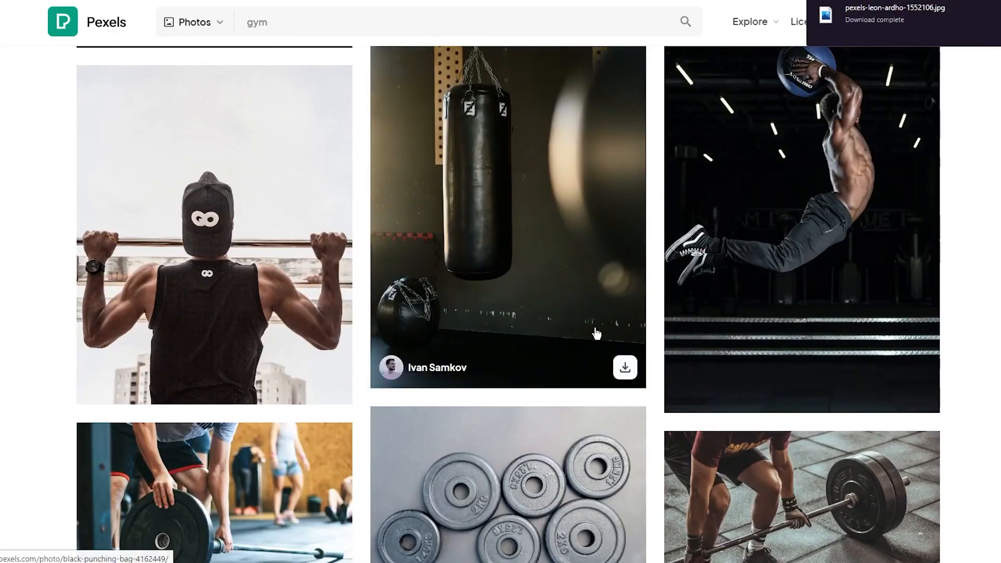
left_click(624, 371)
left_click(944, 296)
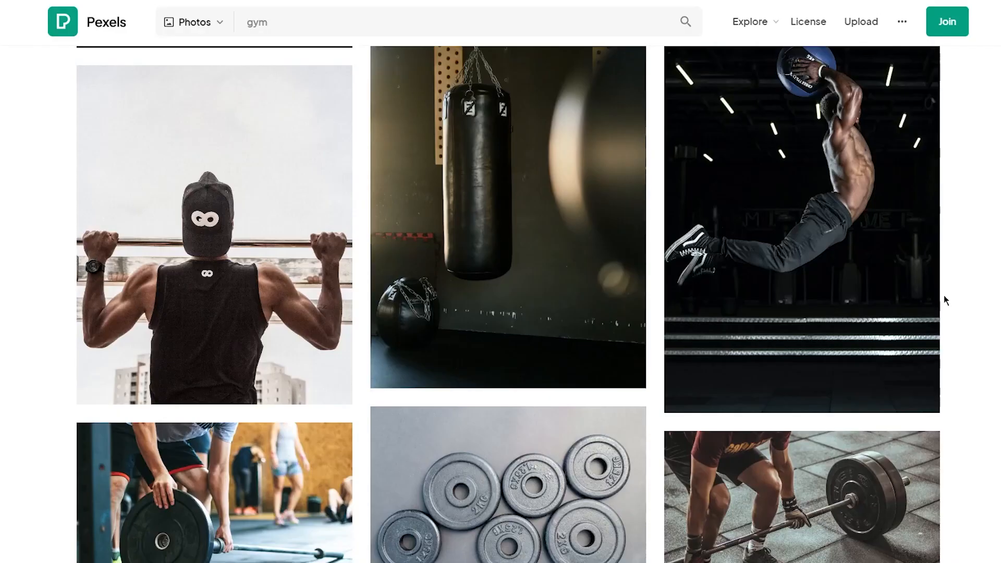
mouse_move(571, 348)
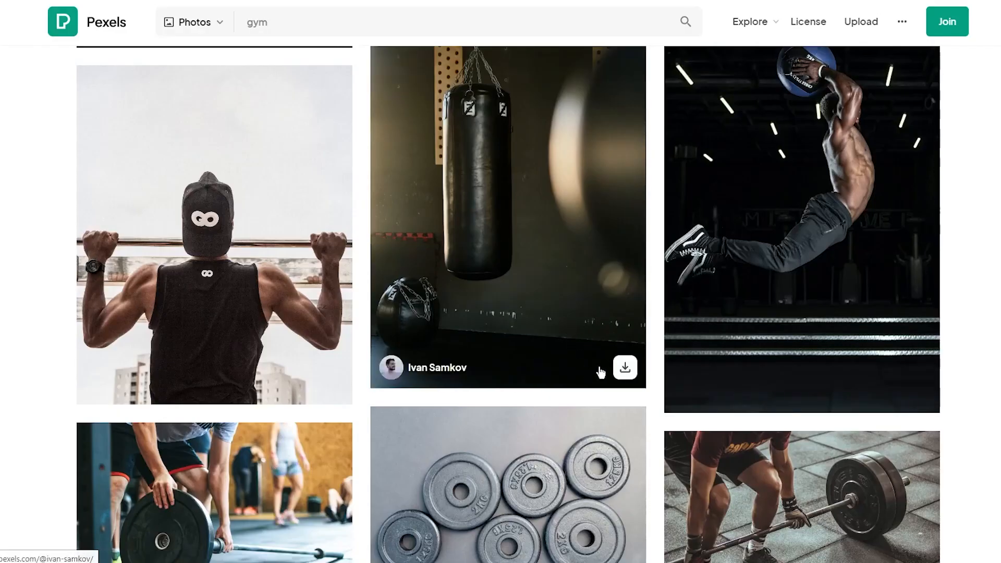
left_click(624, 367)
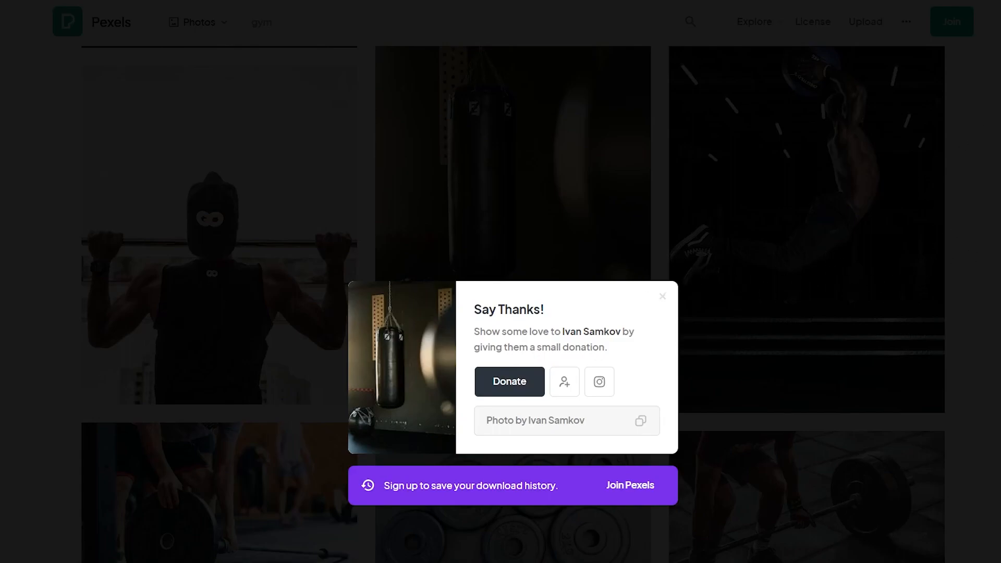
left_click(979, 210)
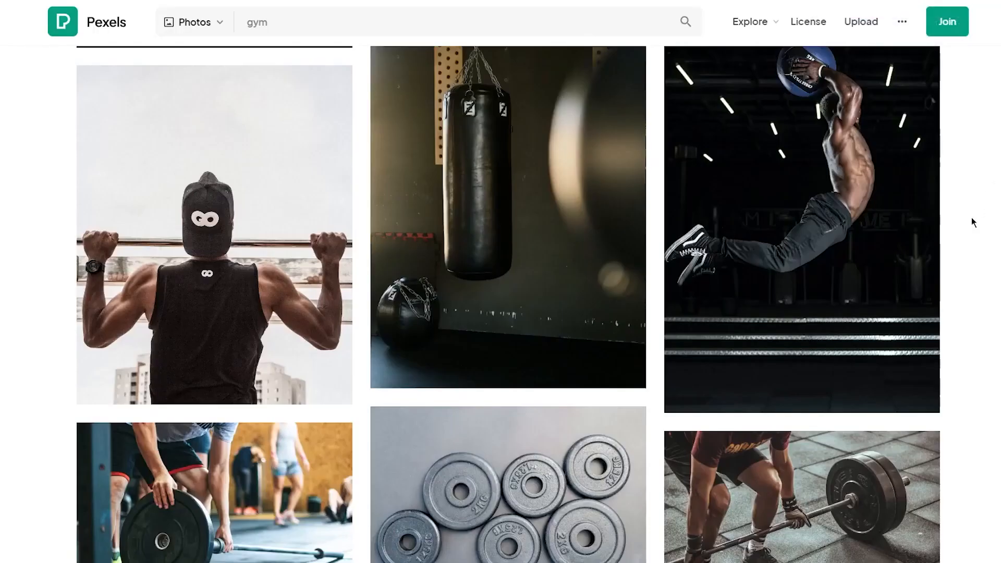
- Find and download the battle-ropes photo
scroll(955, 264, "down", 10)
scroll(955, 265, "down", 7)
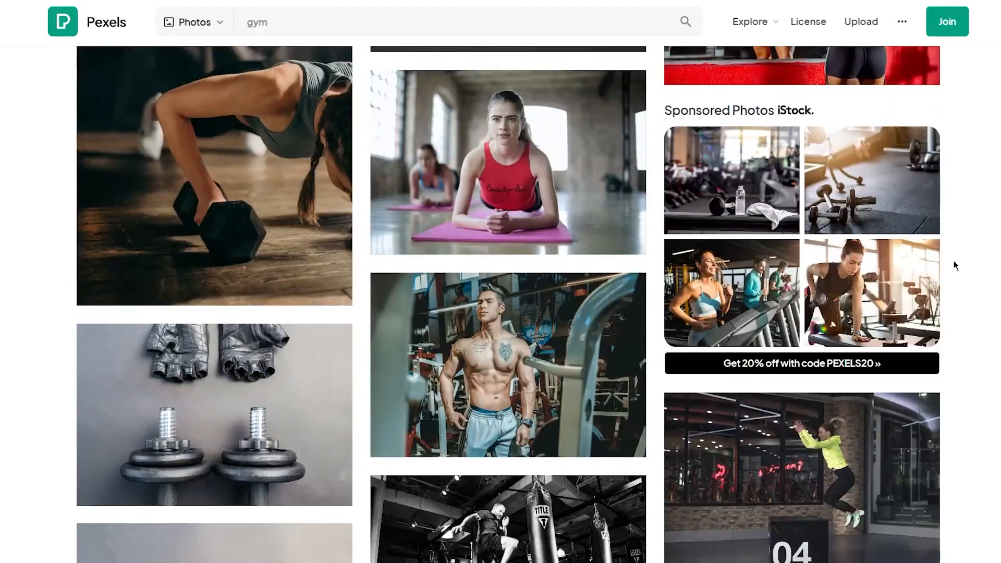
scroll(955, 265, "down", 7)
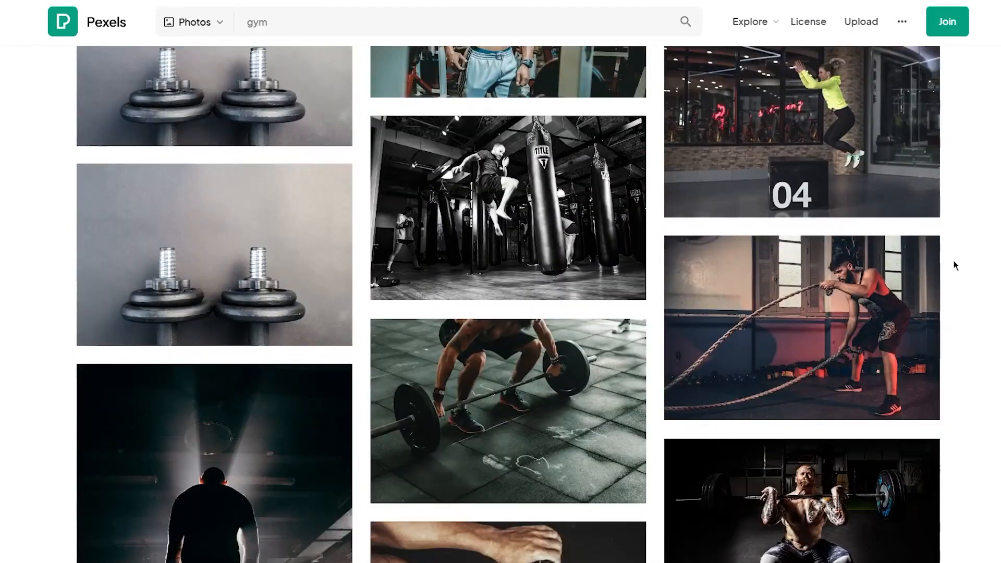
scroll(955, 265, "down", 5)
scroll(955, 266, "up", 3)
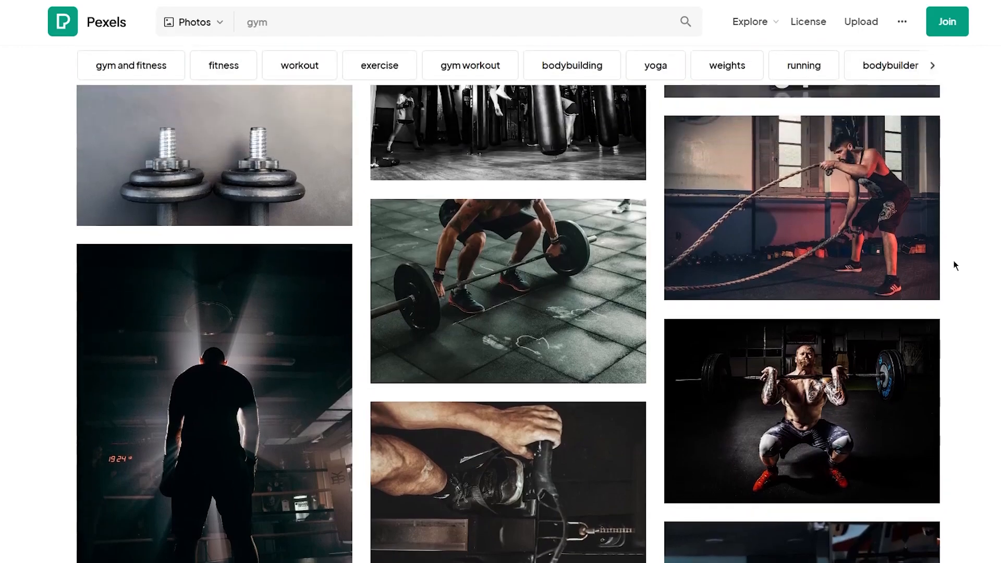
scroll(854, 209, "up", 1)
left_click(917, 339)
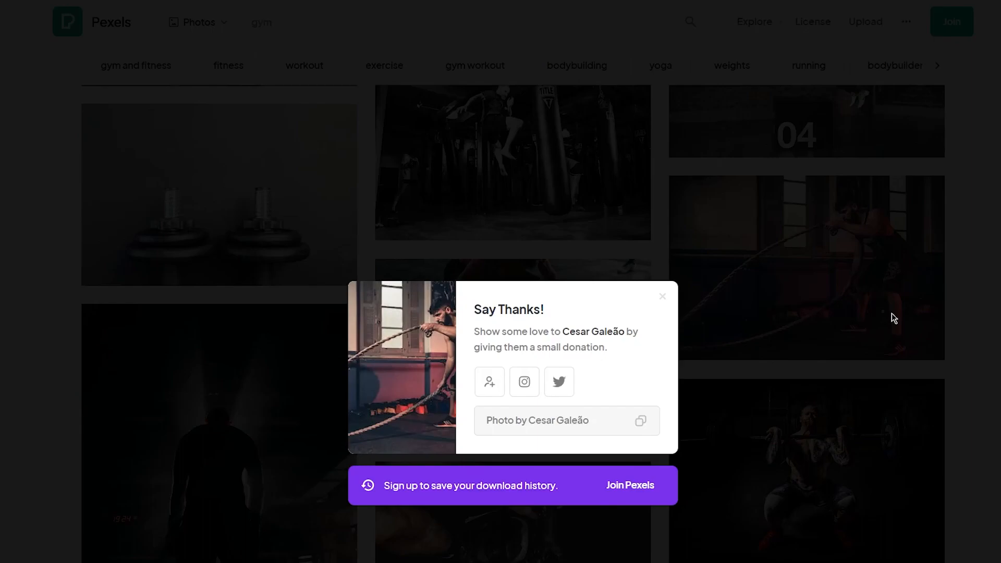
left_click(866, 318)
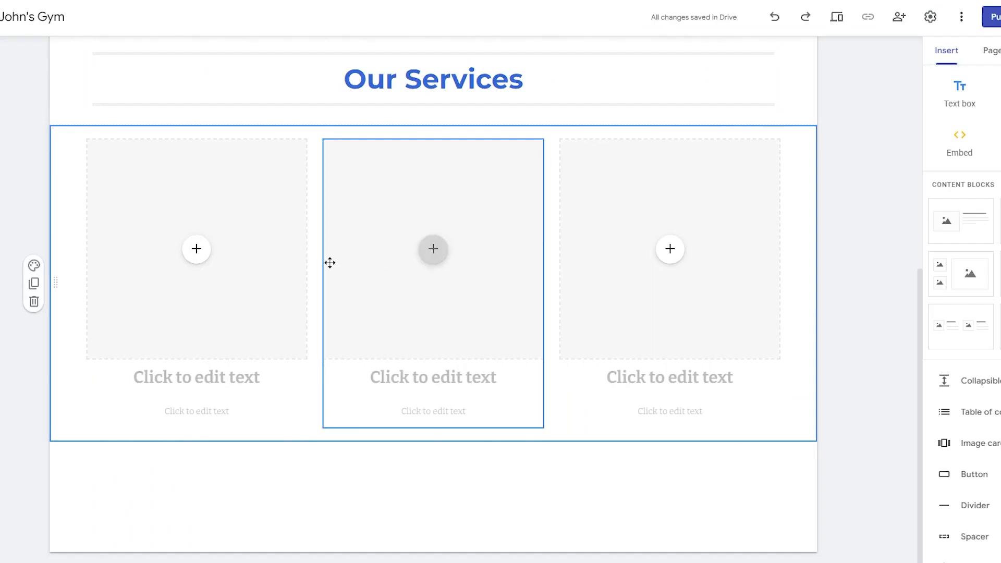
- Upload the squat, punching-bag and battle-ropes photos into the first, middle and third cards
left_click(196, 249)
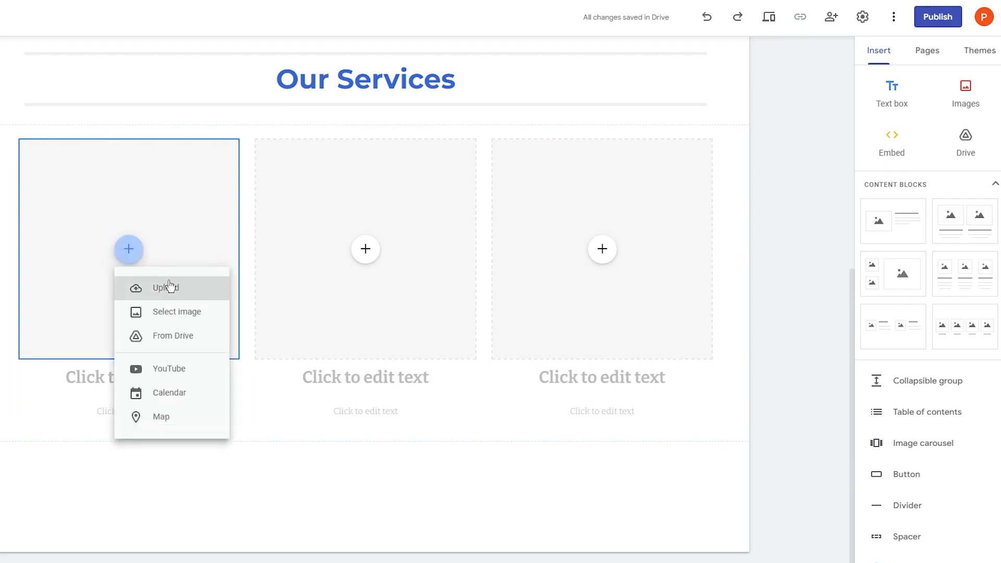
left_click(168, 286)
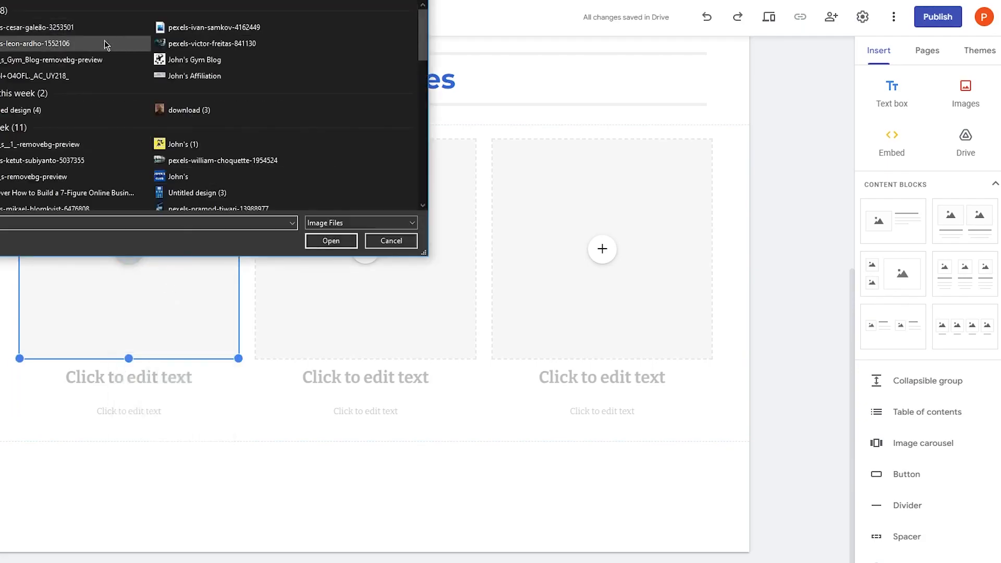
double_click(32, 45)
left_click(367, 249)
left_click(372, 284)
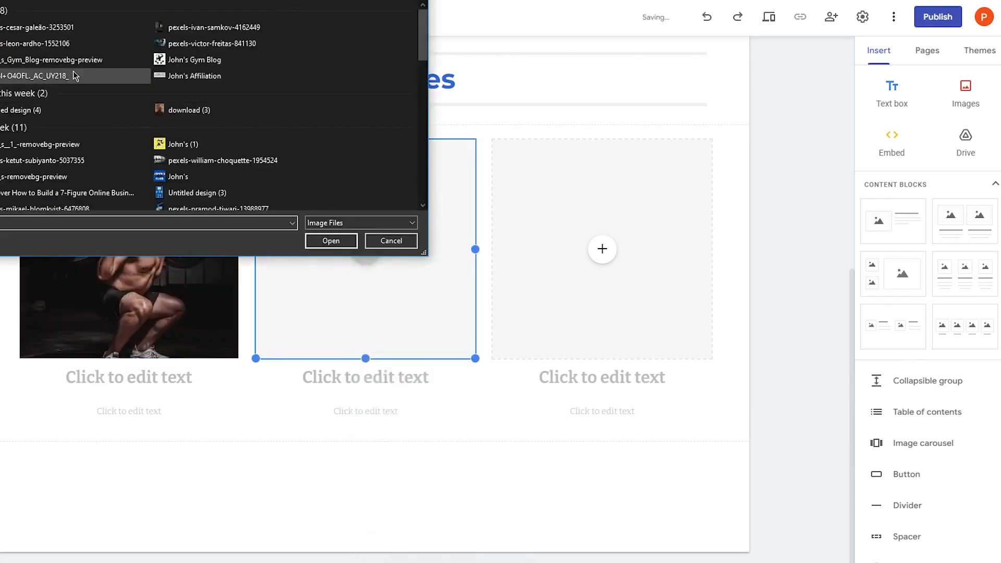
double_click(153, 27)
left_click(600, 247)
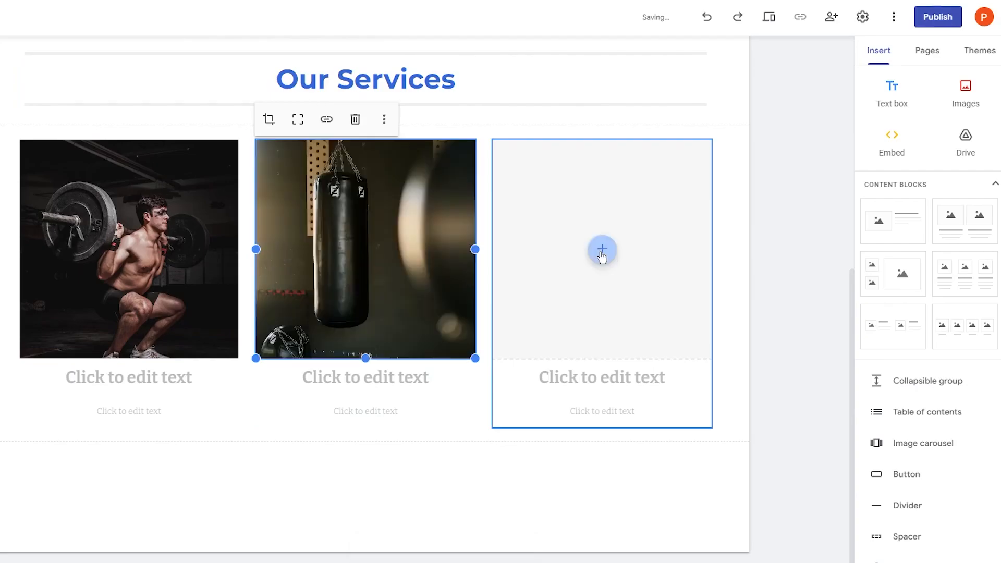
left_click(639, 288)
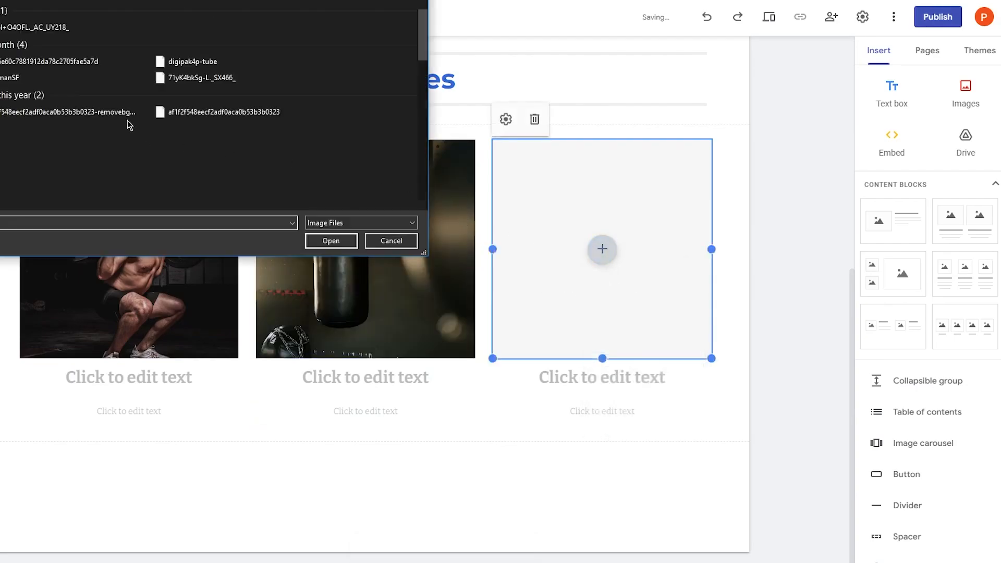
double_click(33, 29)
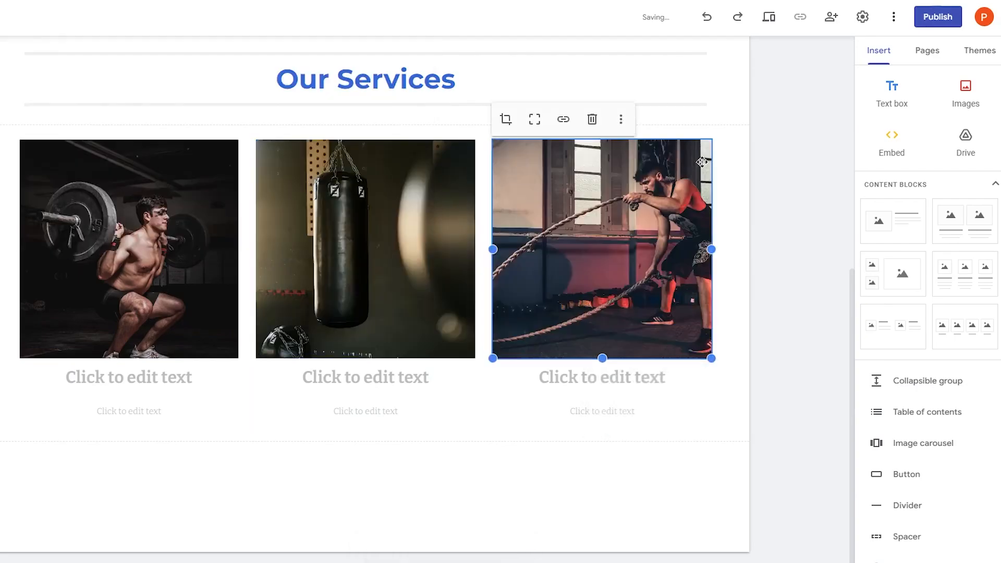
left_click(764, 190)
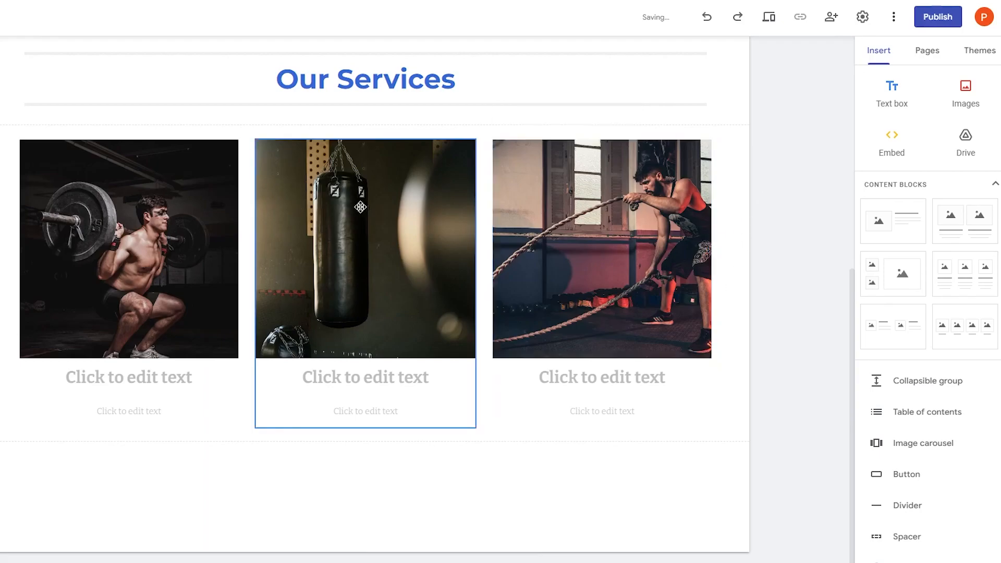
left_click(147, 382)
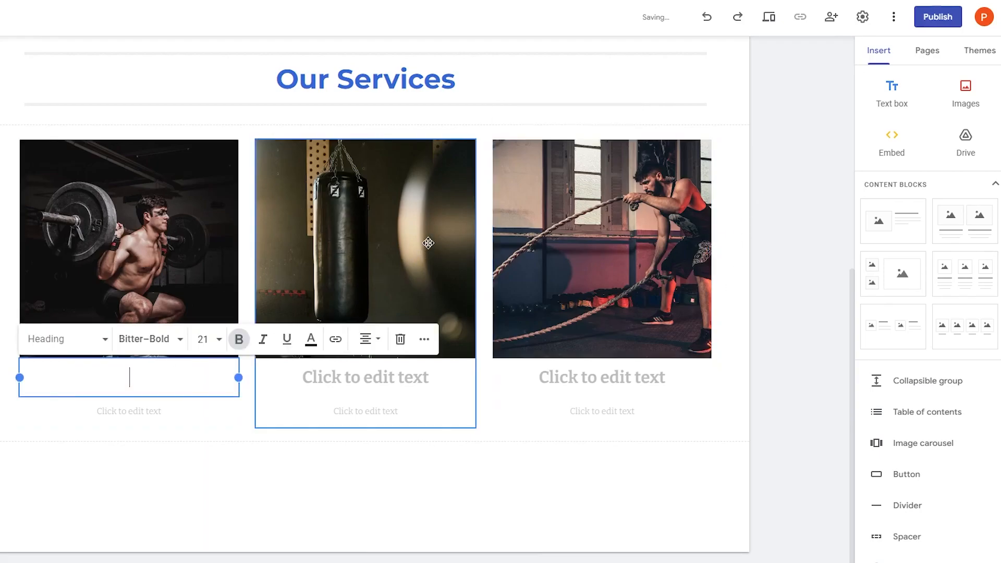
- Head the three cards Weight Training, MMA Training and Calisthenics Training
type("Weight Training")
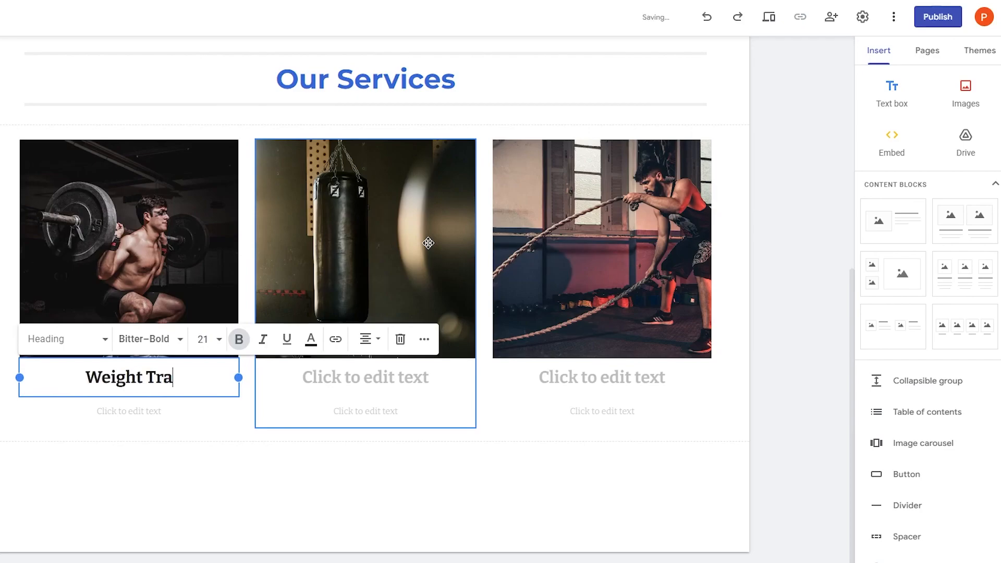
left_click(316, 377)
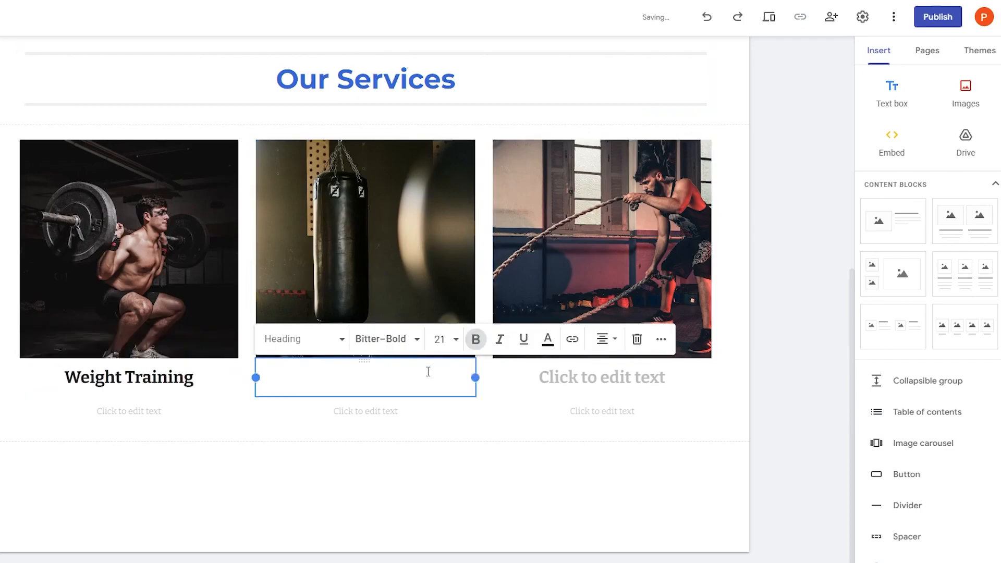
type("MMA Training")
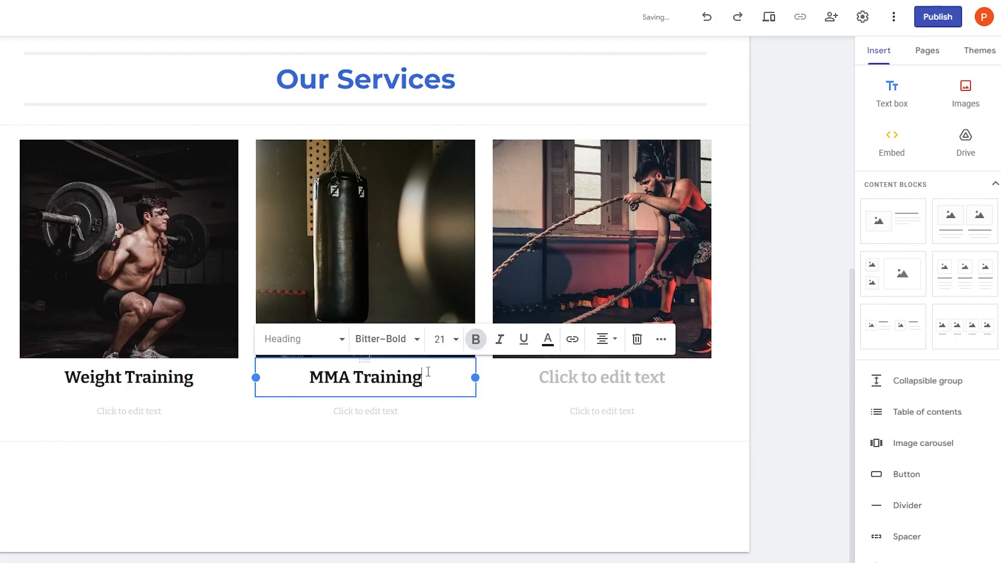
left_click(572, 382)
type("Calist")
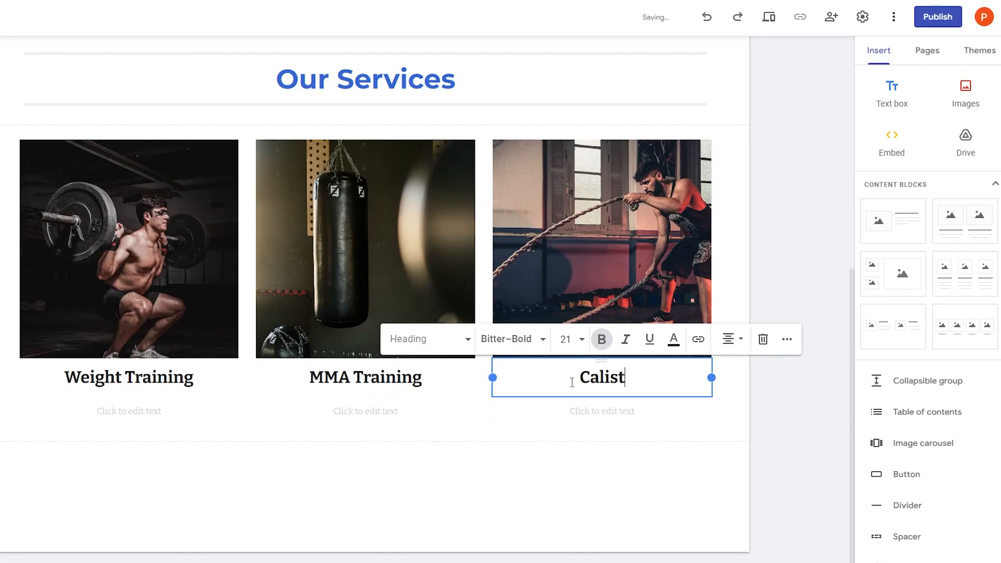
type("henic ")
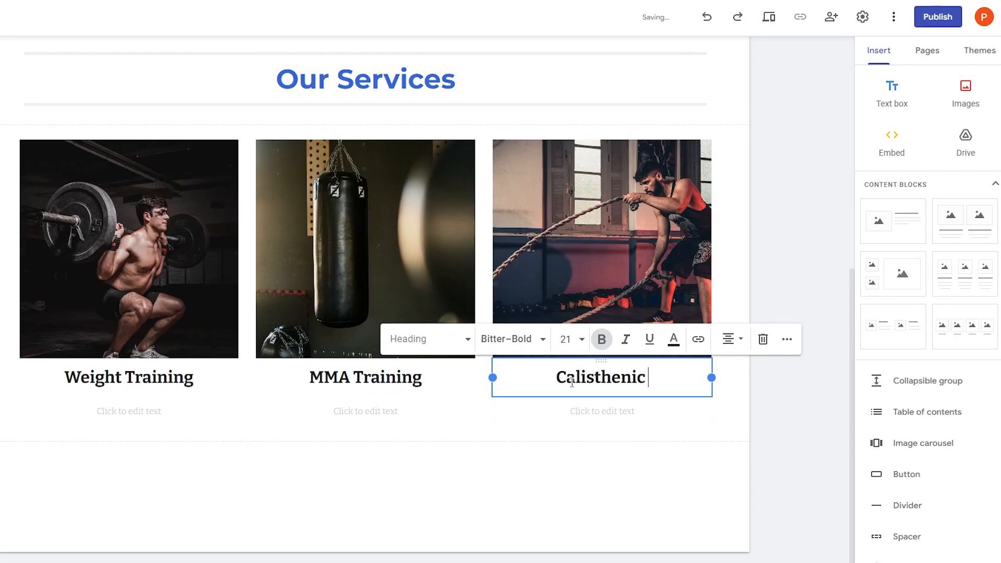
type("Training")
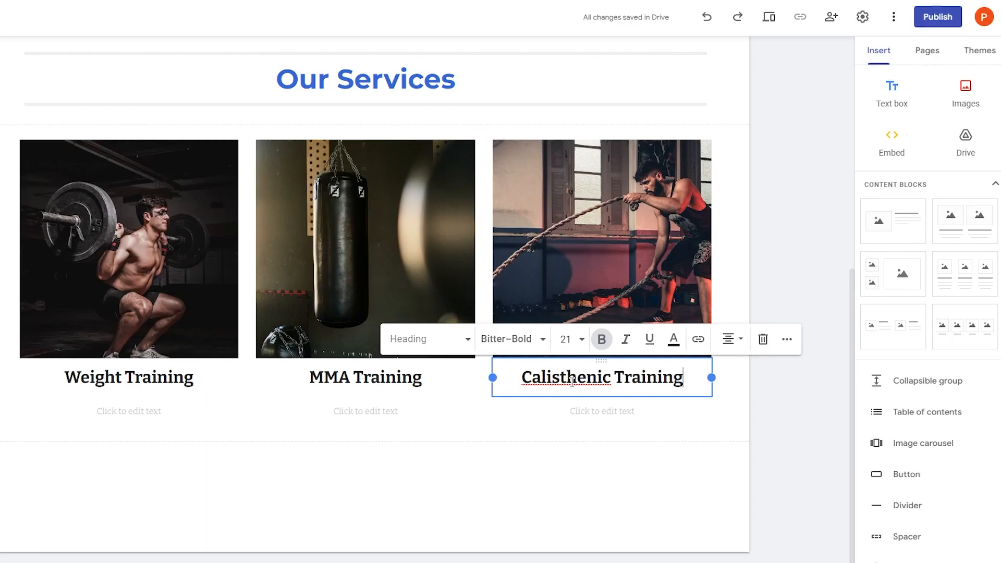
left_click(613, 377)
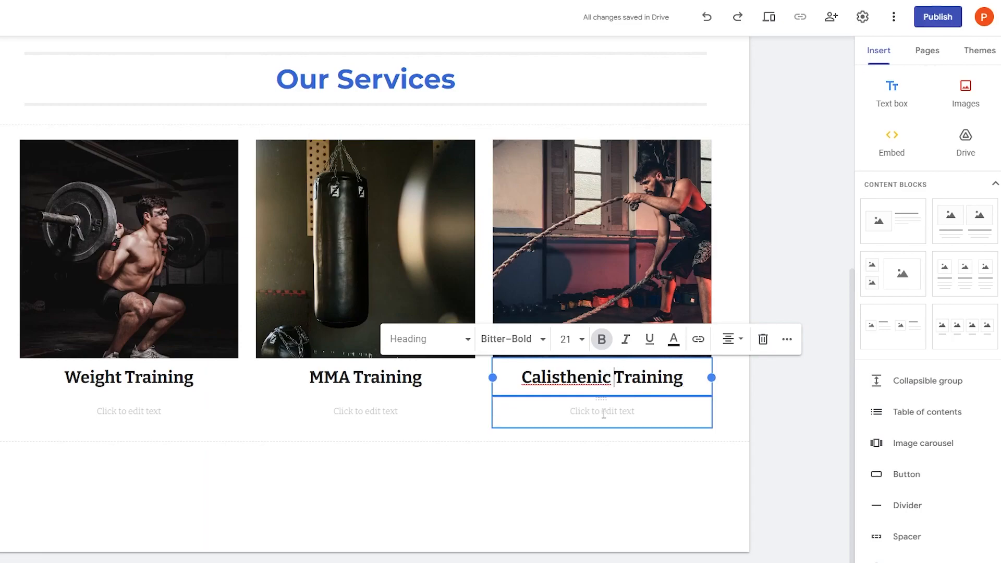
type("s")
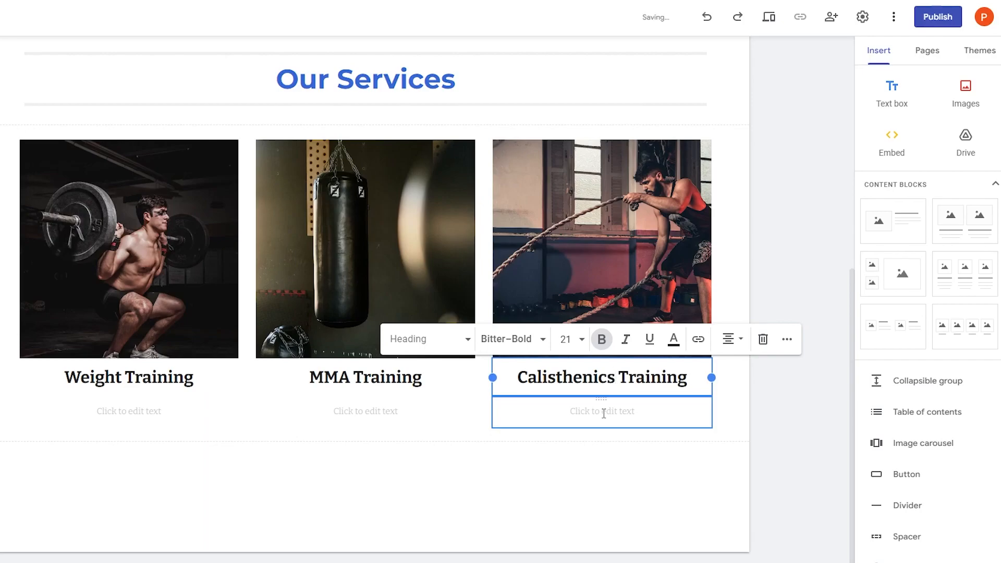
left_click(835, 399)
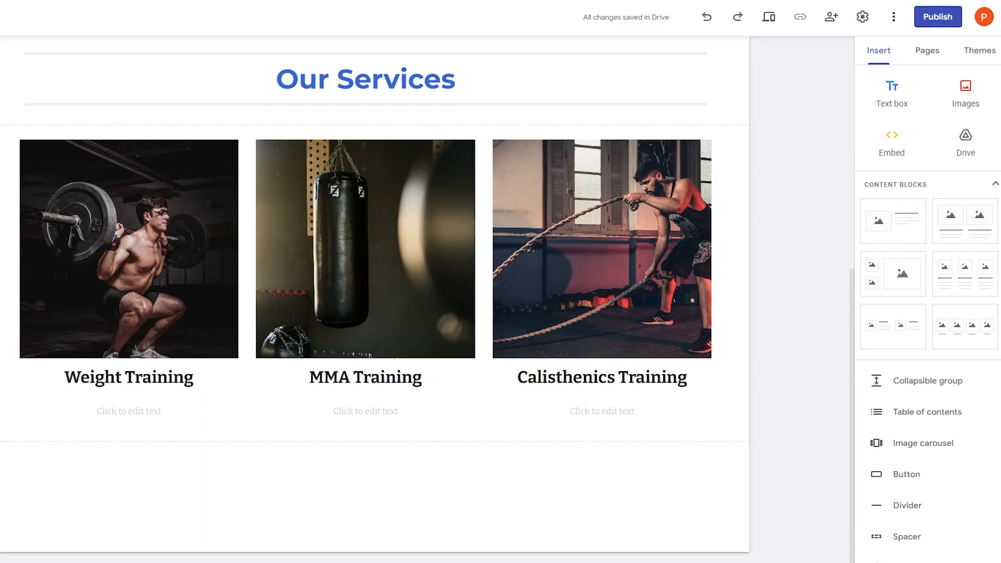
- Describe Weight Training as 'Best Quality Weights you will find in all of LA' and MMA as 'Get Training from Trained former MMA Professionals'
left_click(128, 411)
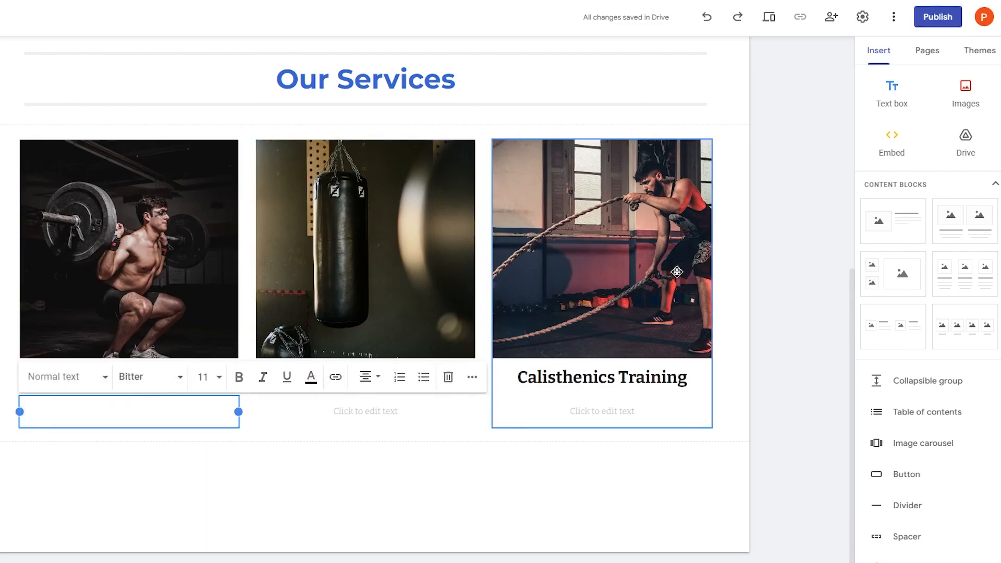
type("Best Quality ")
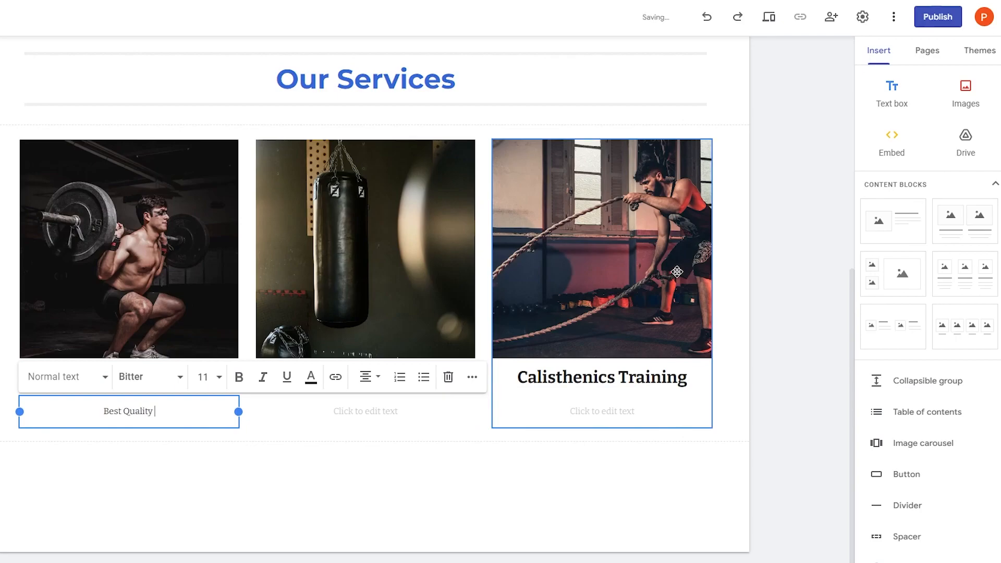
type("Weights you")
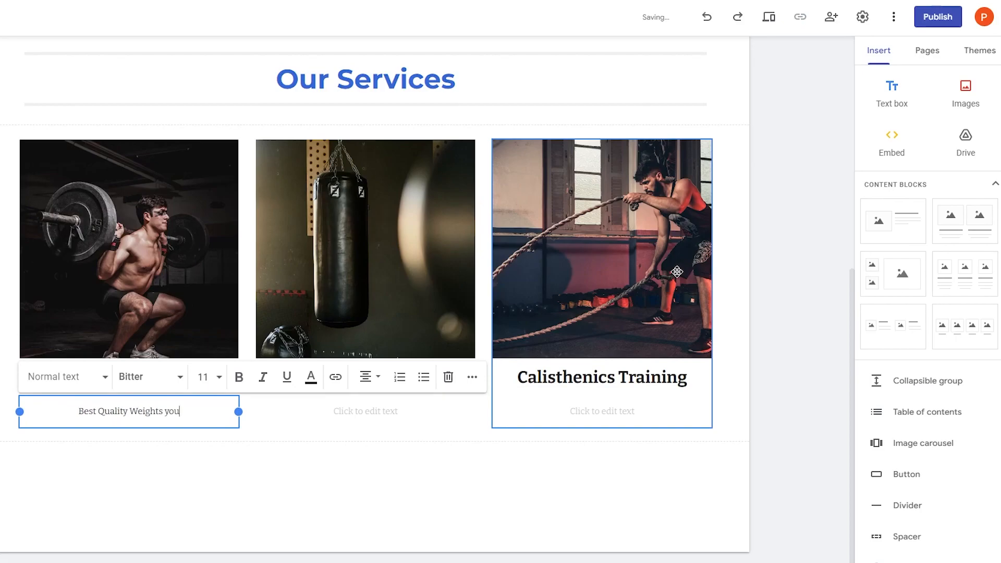
type(" will find ")
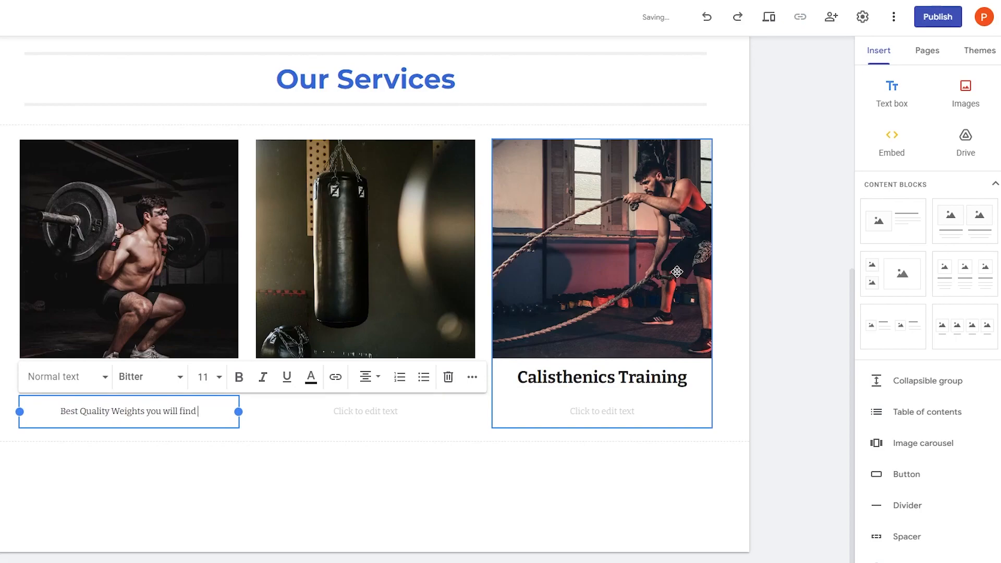
type("in all of")
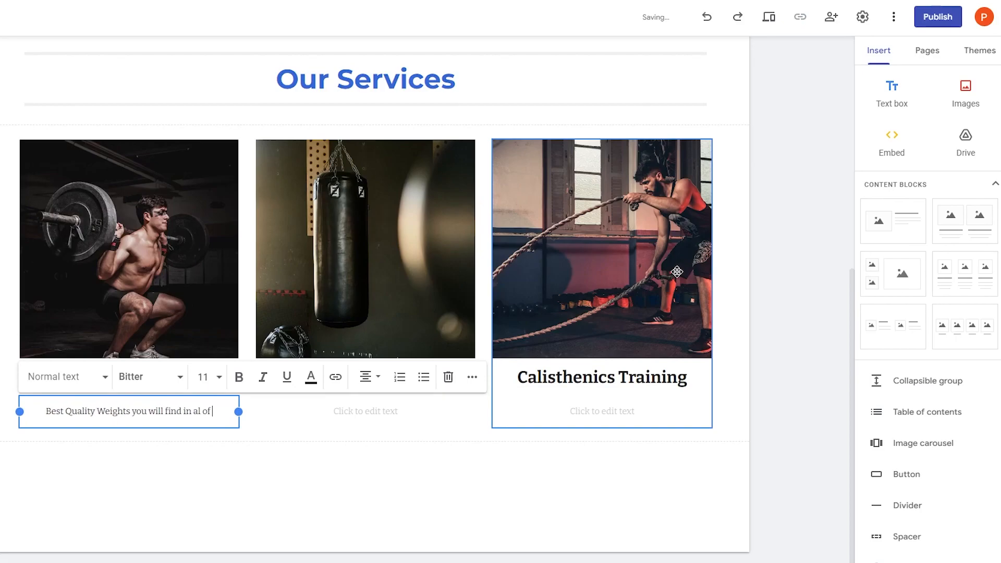
type(" LA")
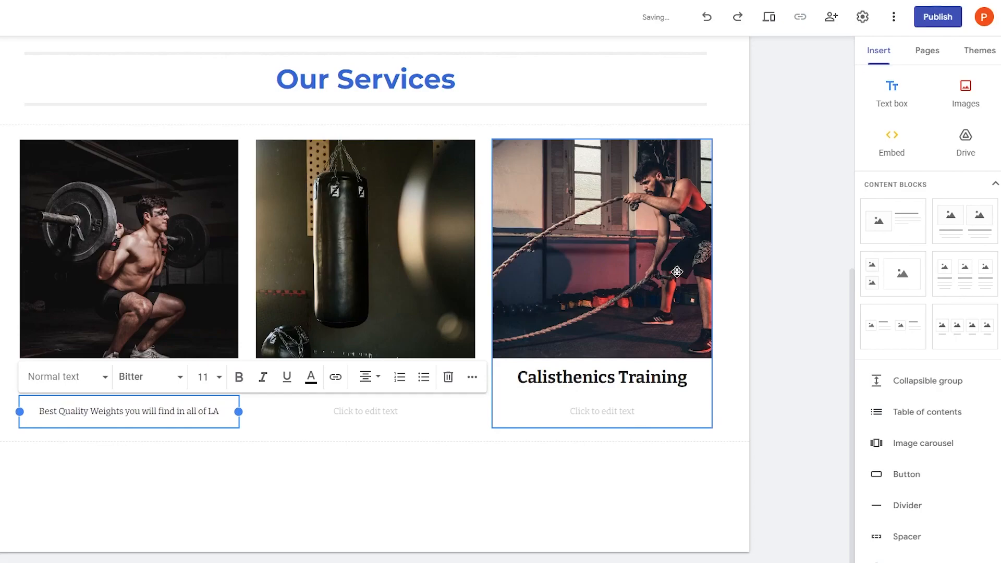
left_click(366, 412)
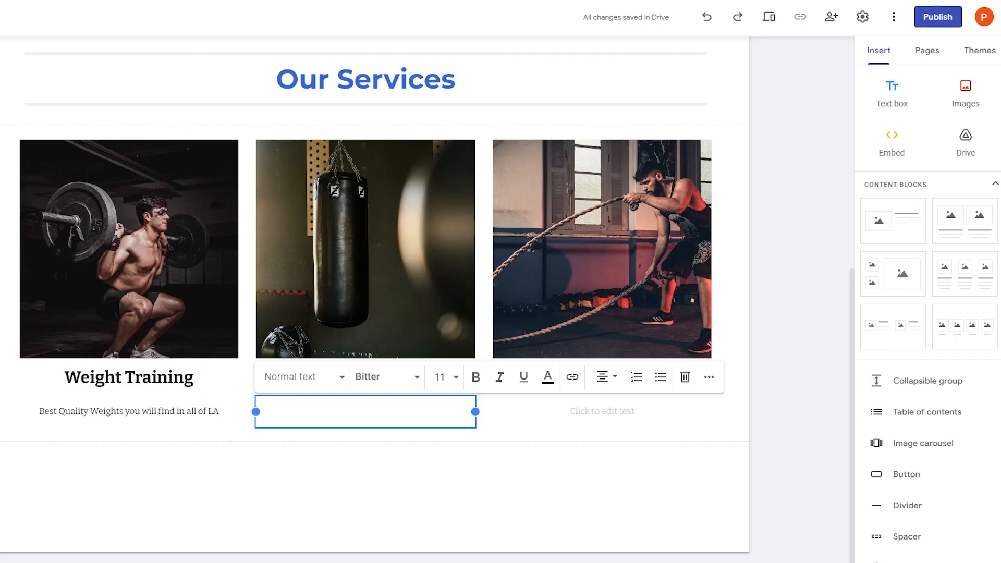
type("Get Training from Trained former M")
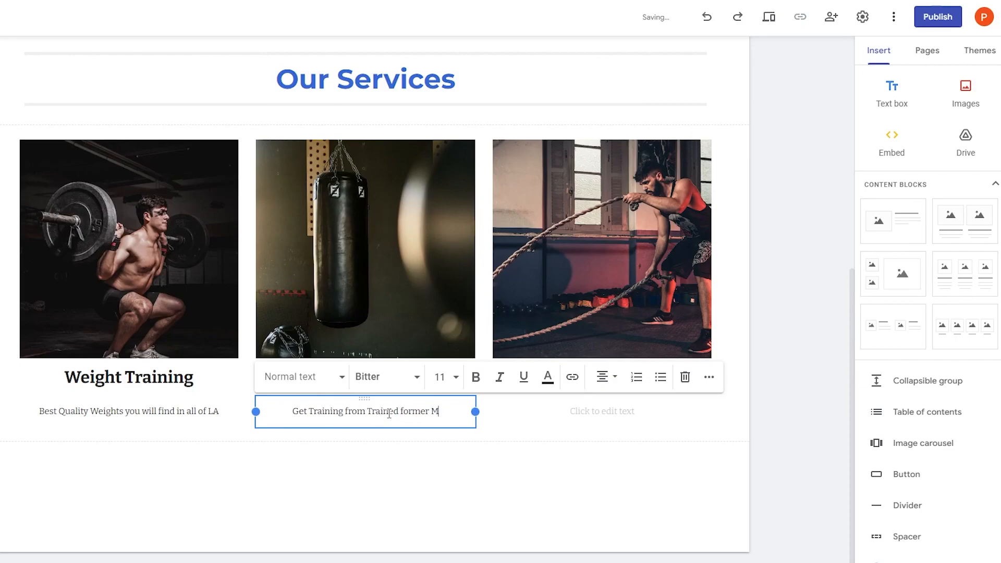
type("MA Professionals")
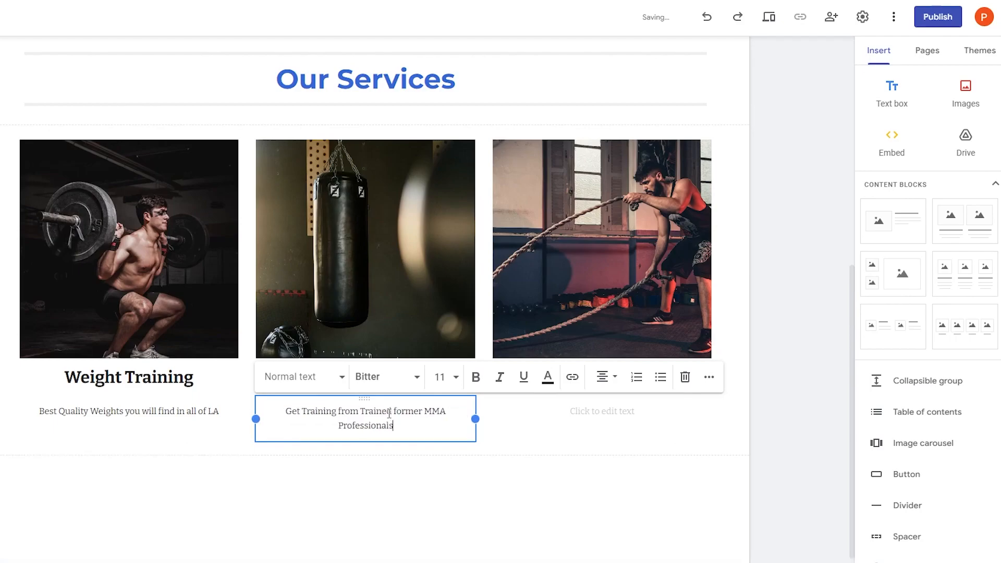
- Add the third card's calisthenics and cross fit exercises description, correcting both misspellings
left_click(578, 412)
left_click(635, 411)
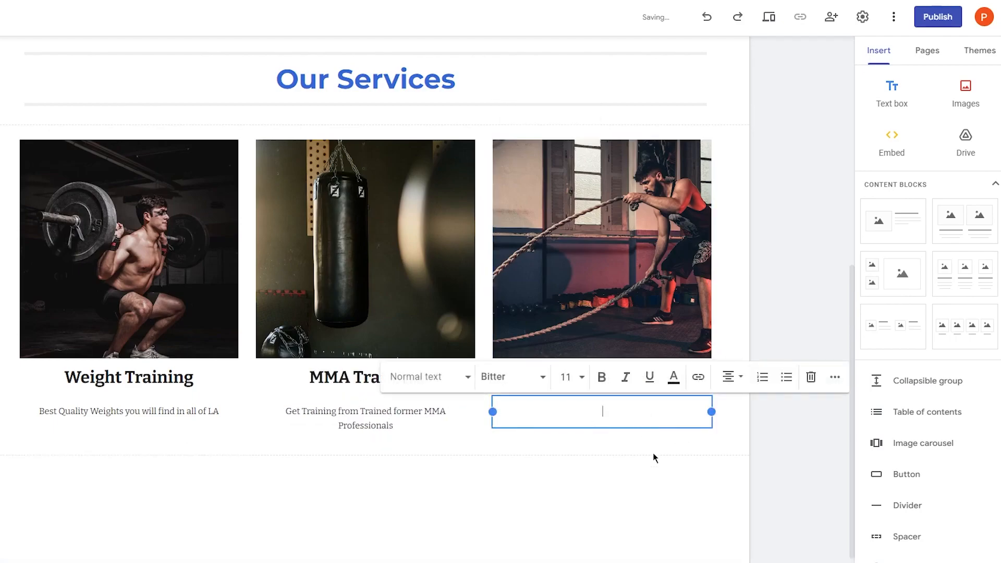
type("Get the best type of calistehnics and cross fit excercises")
right_click(605, 412)
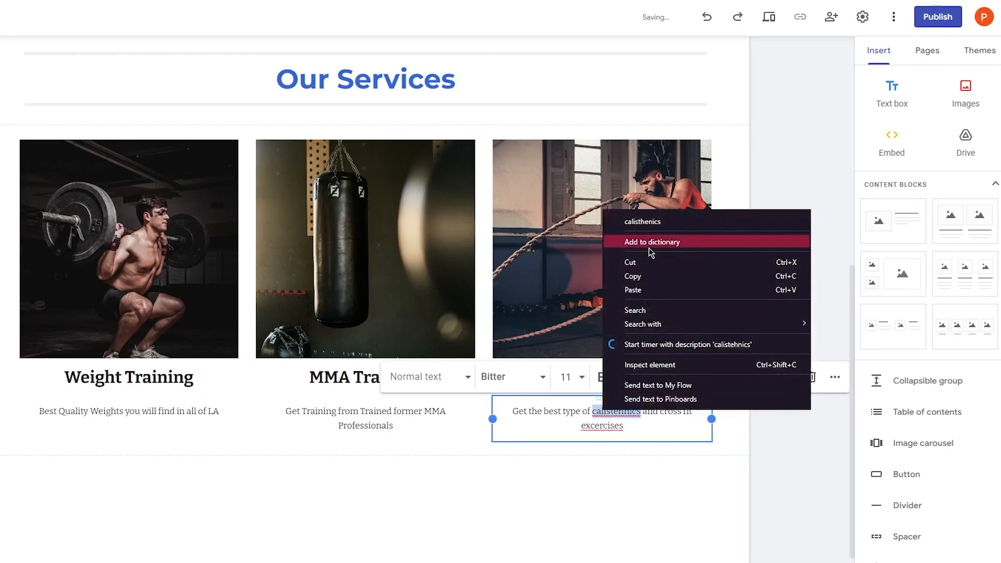
left_click(647, 223)
right_click(604, 432)
left_click(605, 425)
right_click(593, 425)
left_click(634, 219)
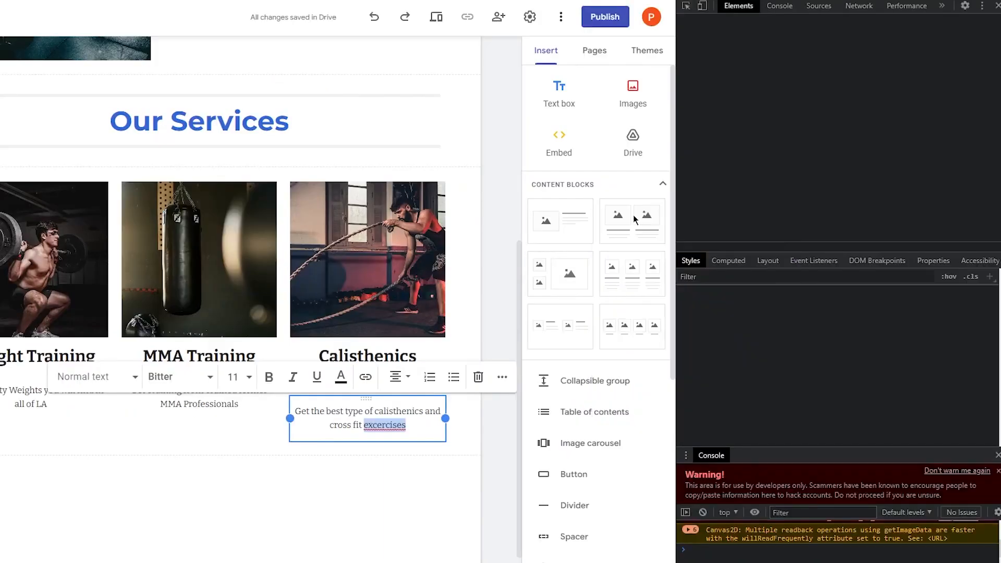
key("F12")
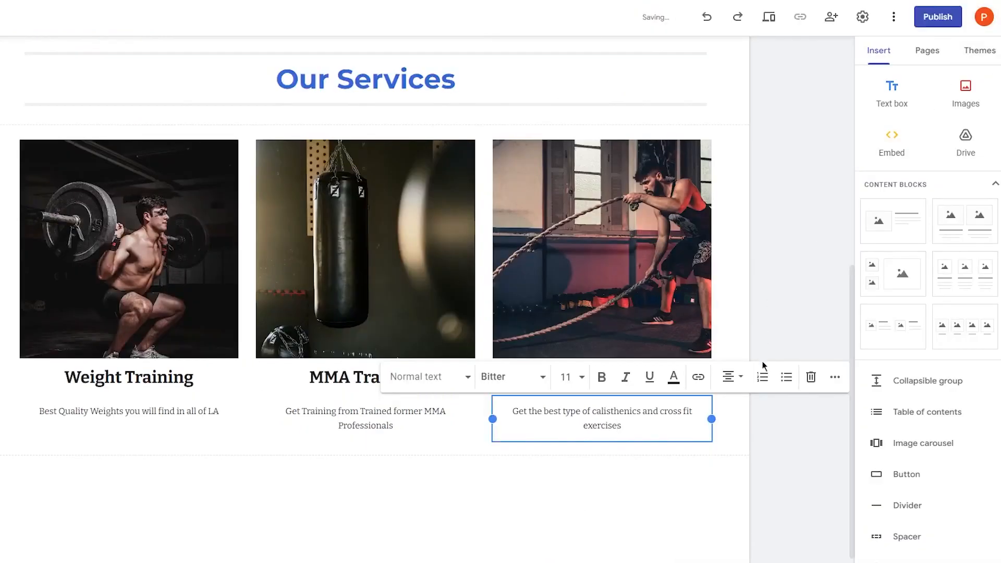
left_click(752, 421)
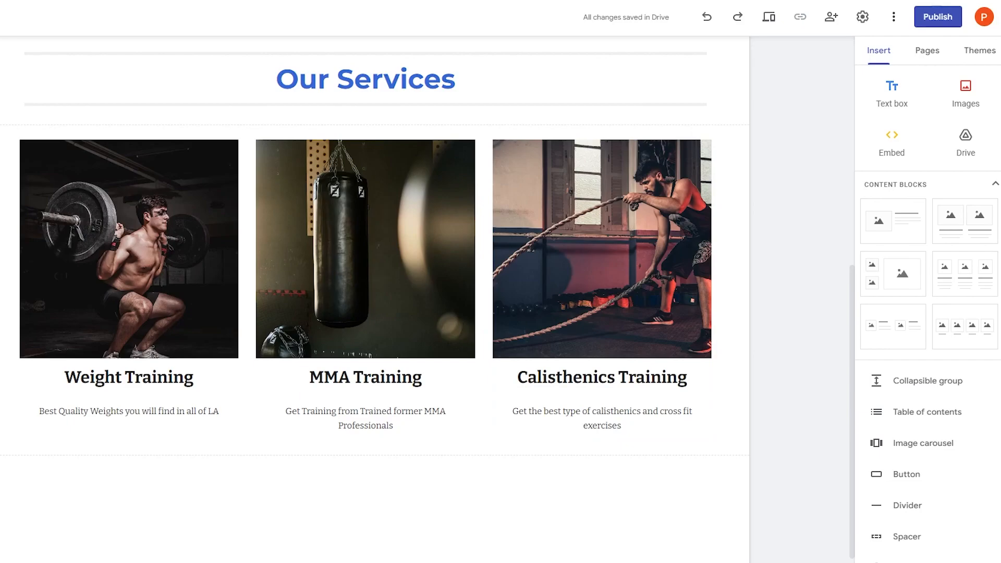
- Add a text box at the page bottom reading 'Copyright'
left_click(891, 94)
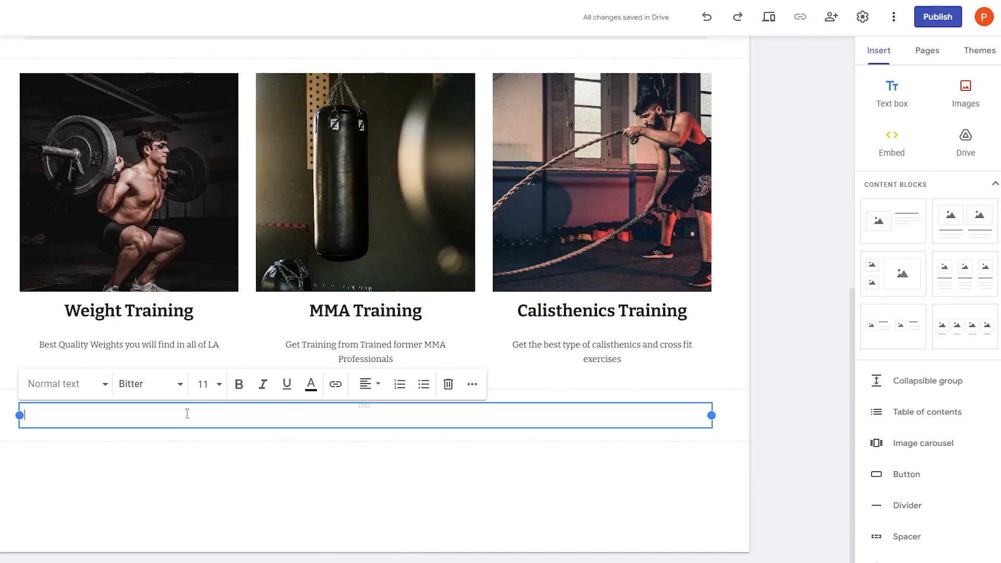
type("Copyright")
- Search 'copyright text for footer' and select the © symbol in the TermsFeed sample notices article
key("ctrl+t")
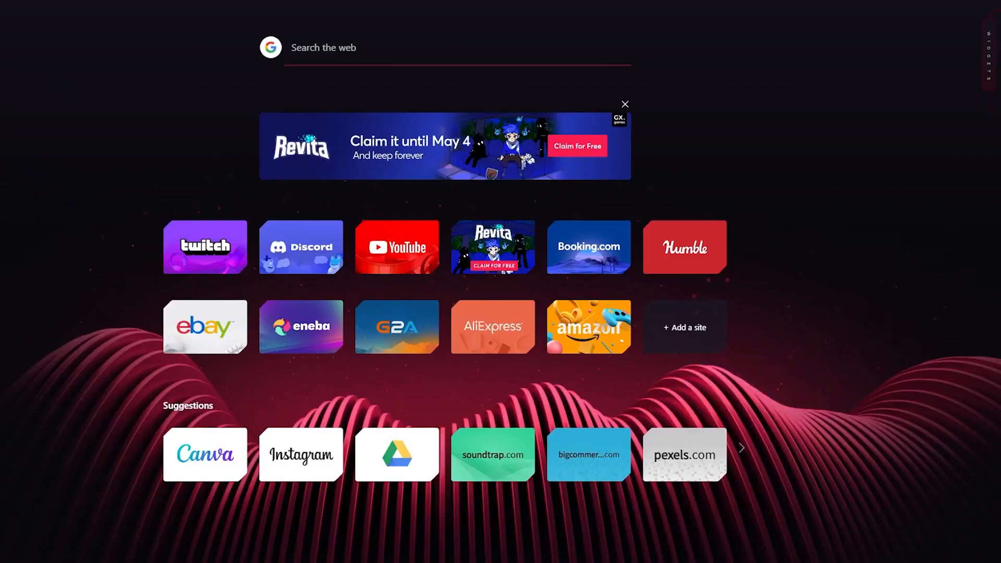
type("copyright text for foot")
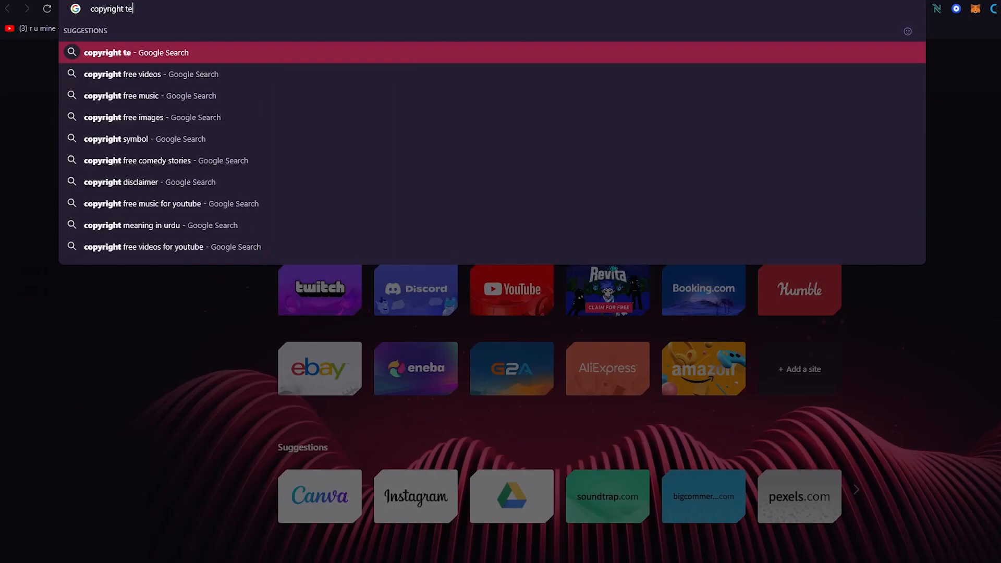
type("er")
key("Return")
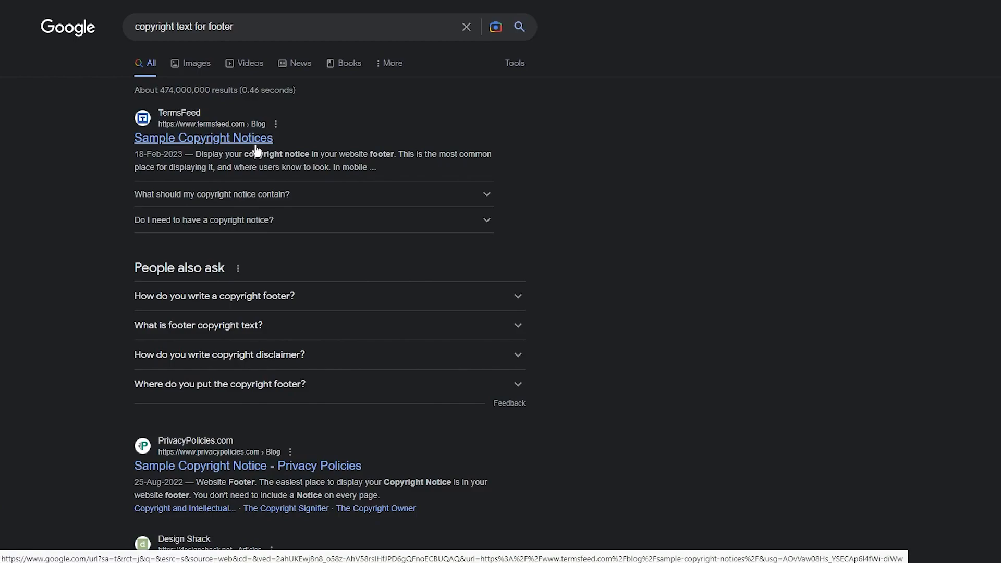
left_click(255, 147)
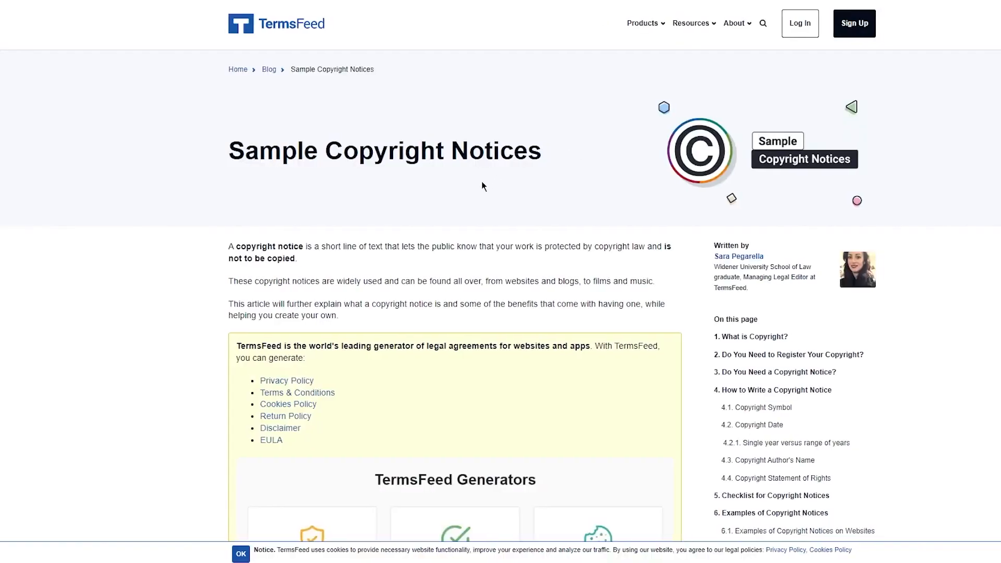
scroll(118, 224, "down", 15)
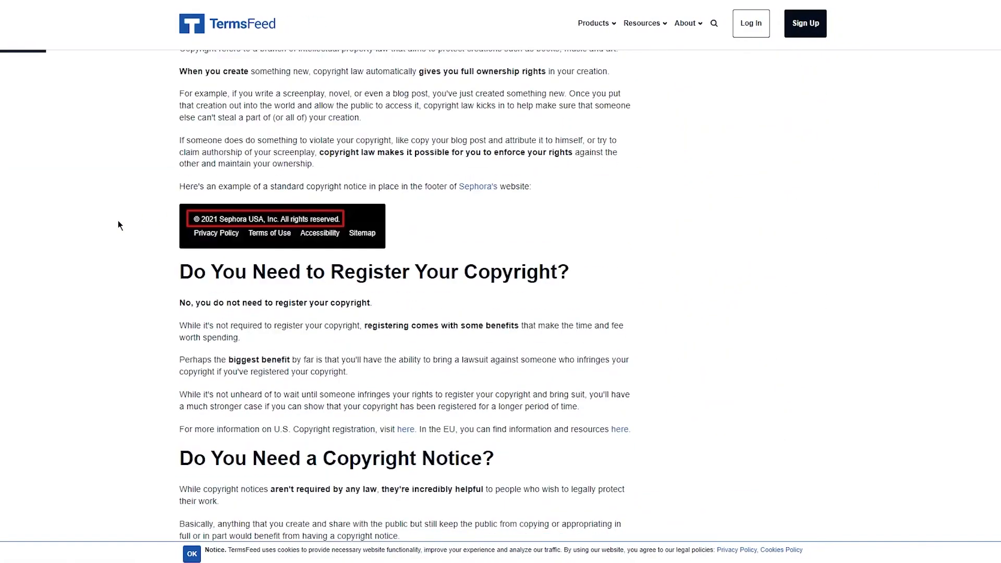
scroll(111, 212, "down", 15)
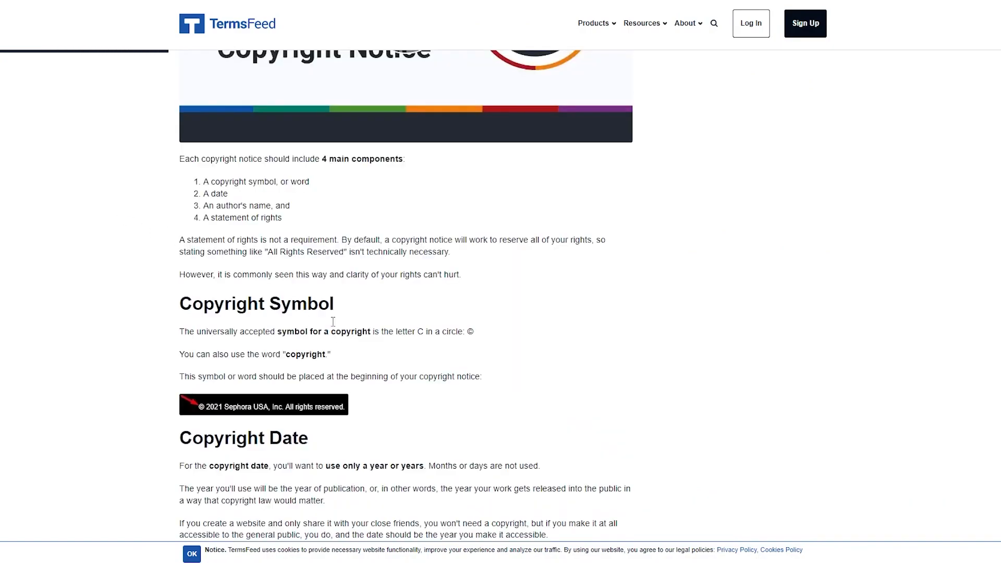
double_click(469, 332)
key("ctrl+c")
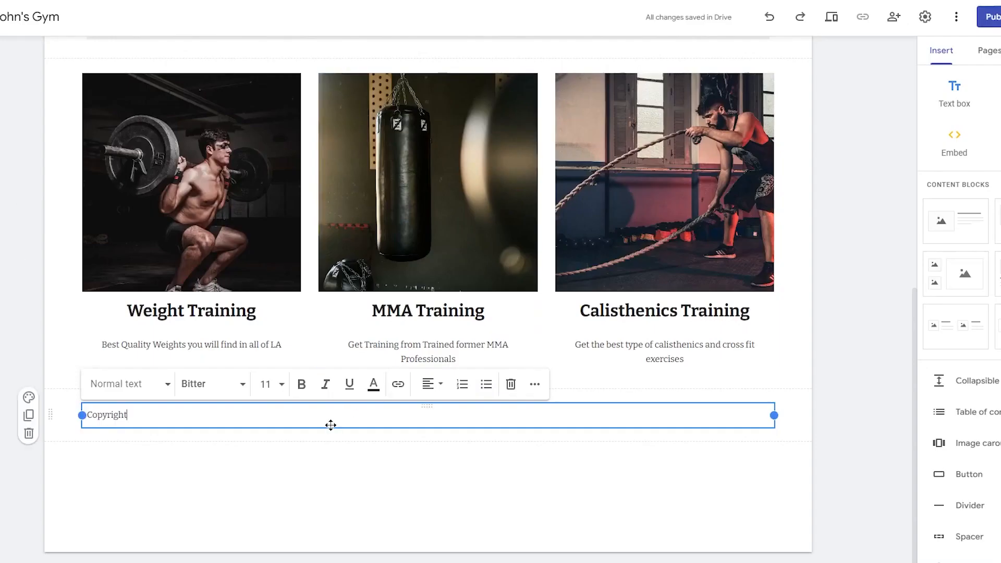
- Complete the footer text as 'Copyright © John's Gym'
key("ctrl+v")
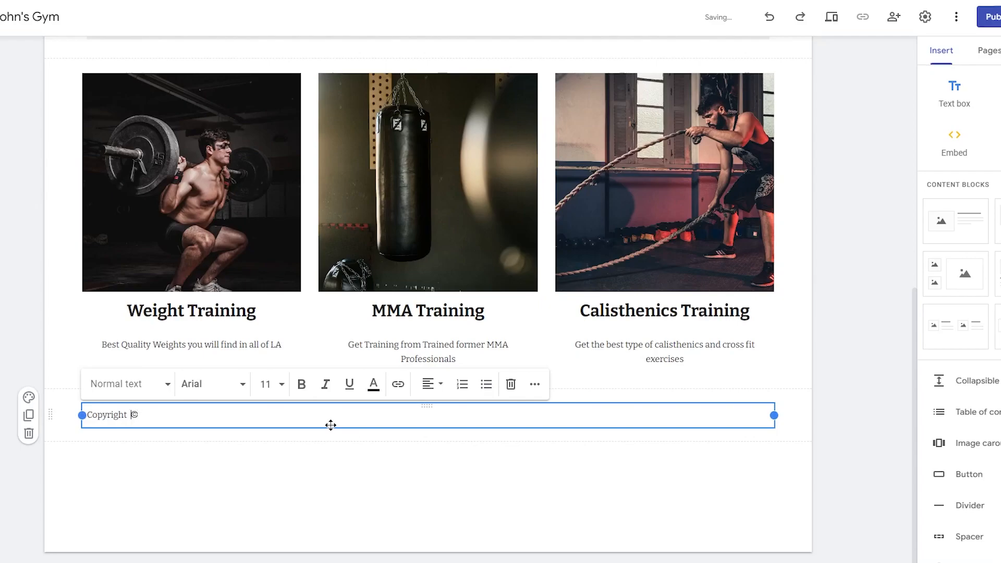
key("BackSpace")
type("Johns' Gym")
key("Left")
key("Left")
key("Left")
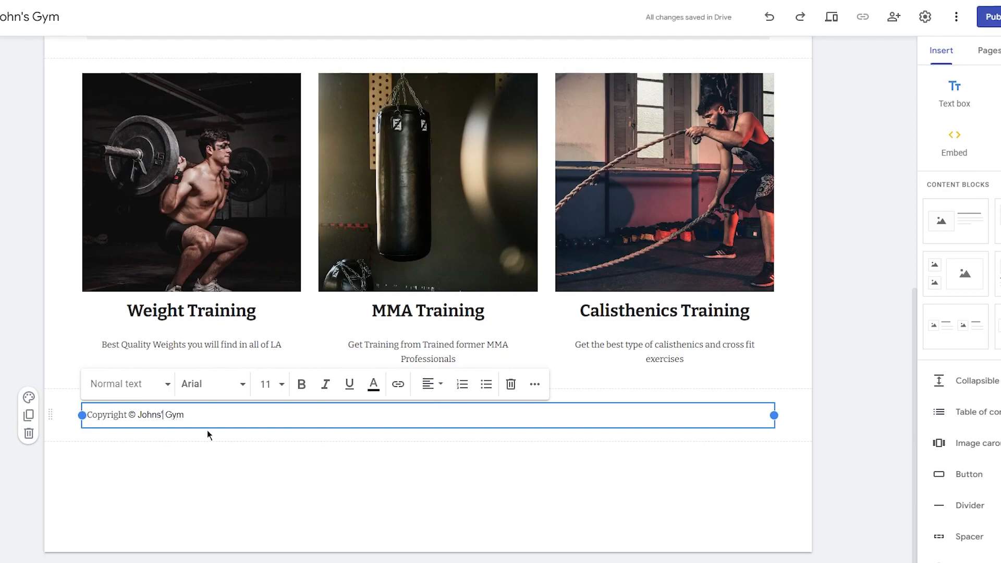
key("BackSpace")
key("BackSpace")
type("'s")
- Set the copyright line in the Bitter font and center-align it
left_click_drag(190, 415, 77, 415)
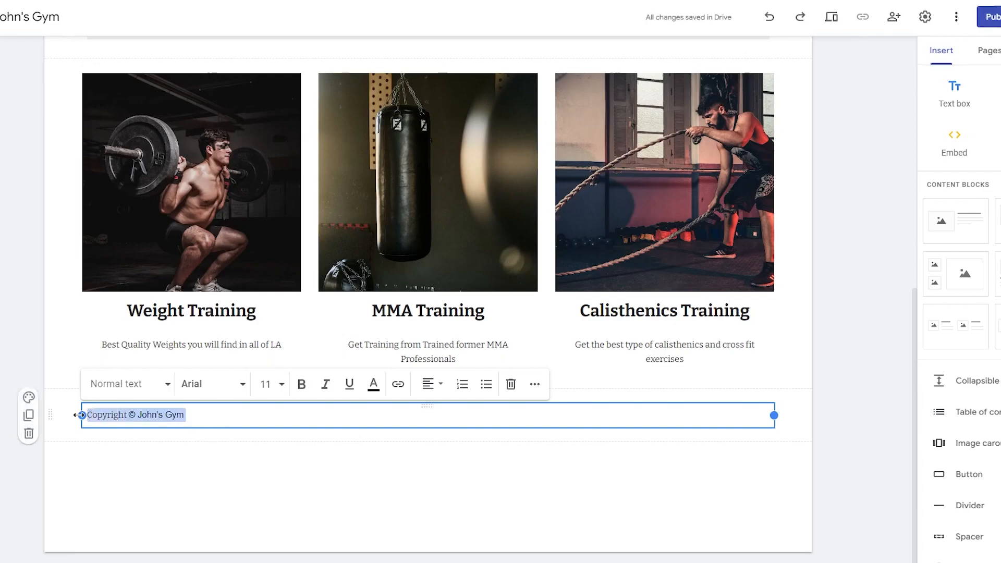
left_click(208, 385)
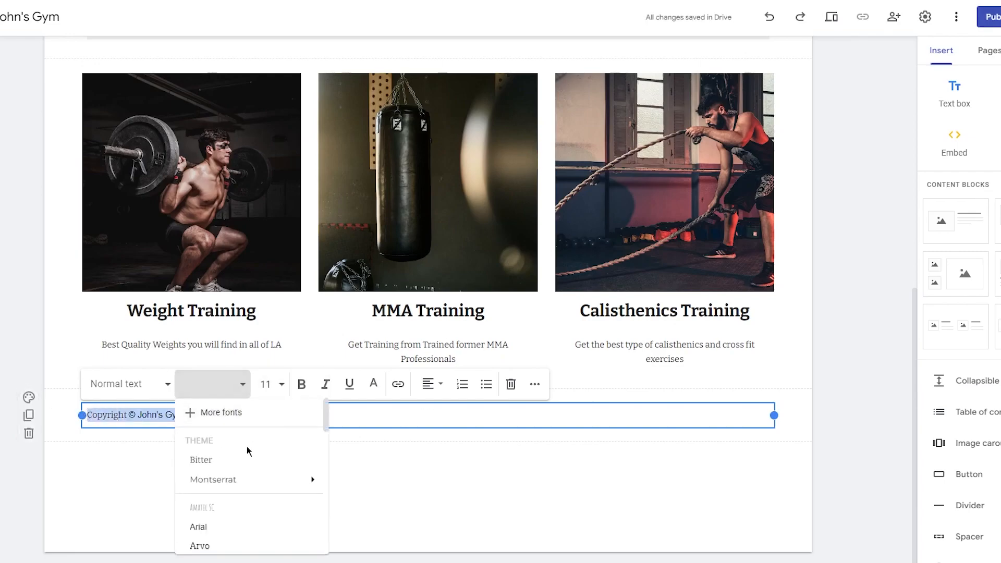
left_click(229, 459)
left_click(252, 419)
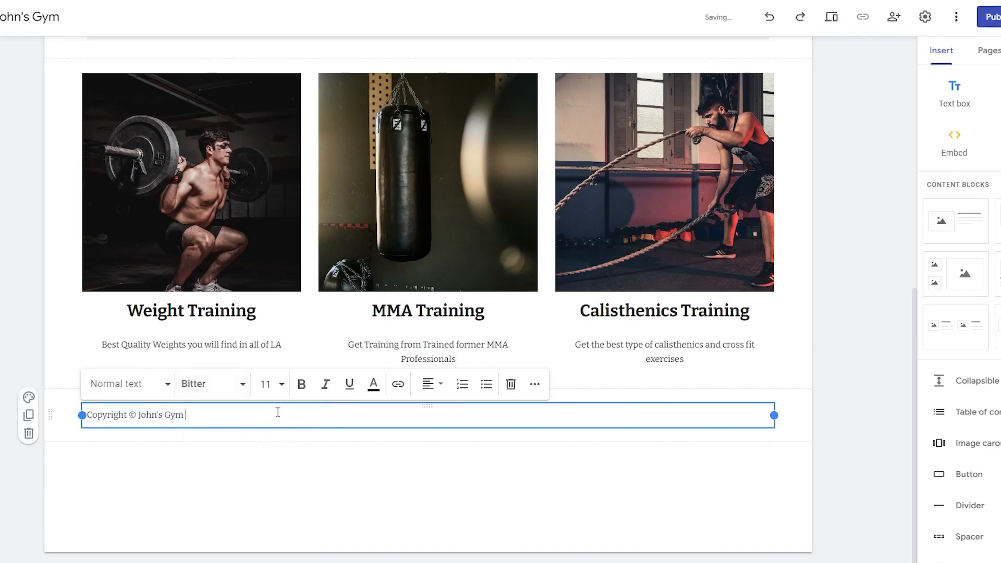
left_click(438, 384)
left_click(426, 446)
left_click(374, 474)
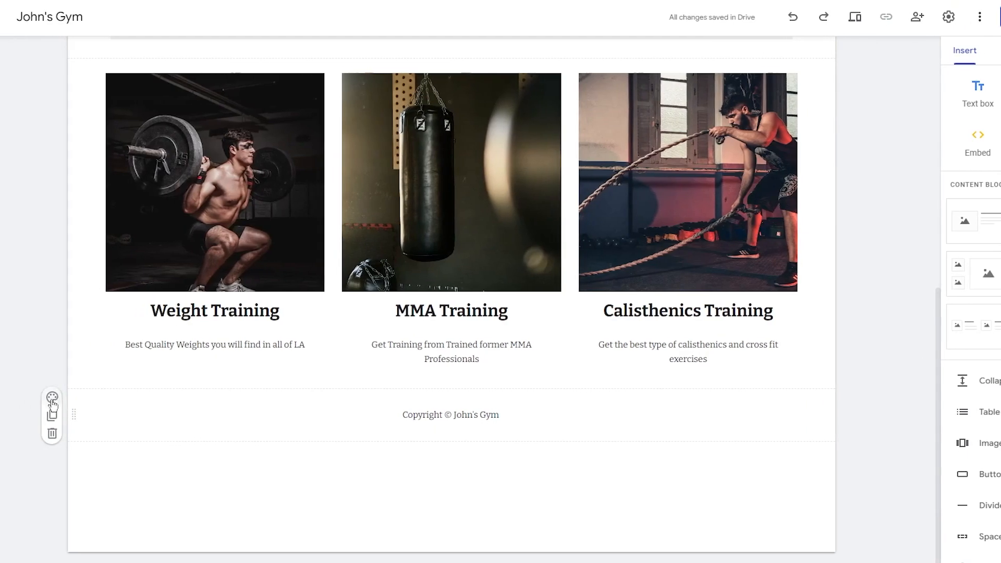
- Try grey Style 2, dark Style 3 and a background image on the footer, cancelling the upload
left_click(52, 399)
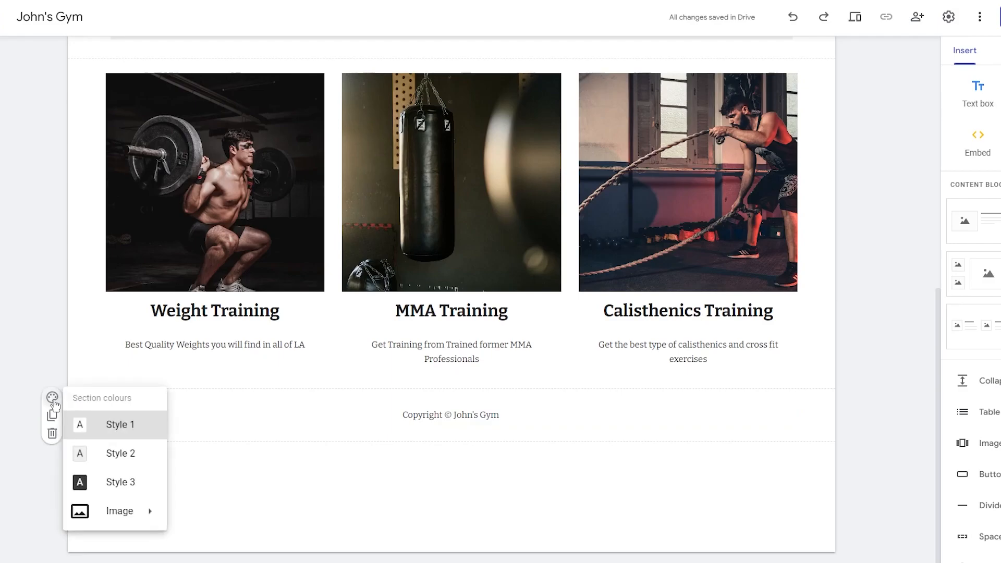
mouse_move(131, 509)
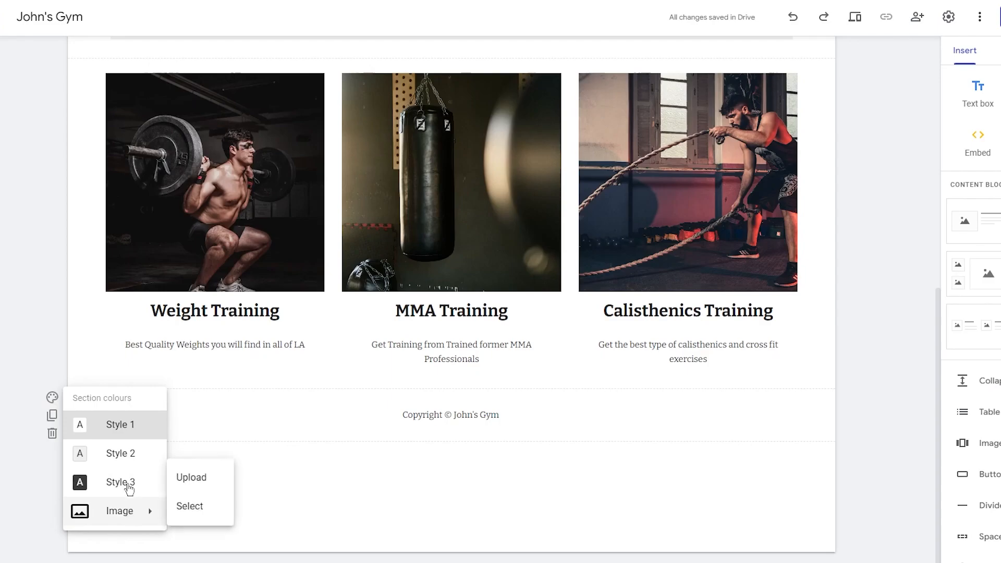
left_click(127, 457)
left_click(52, 397)
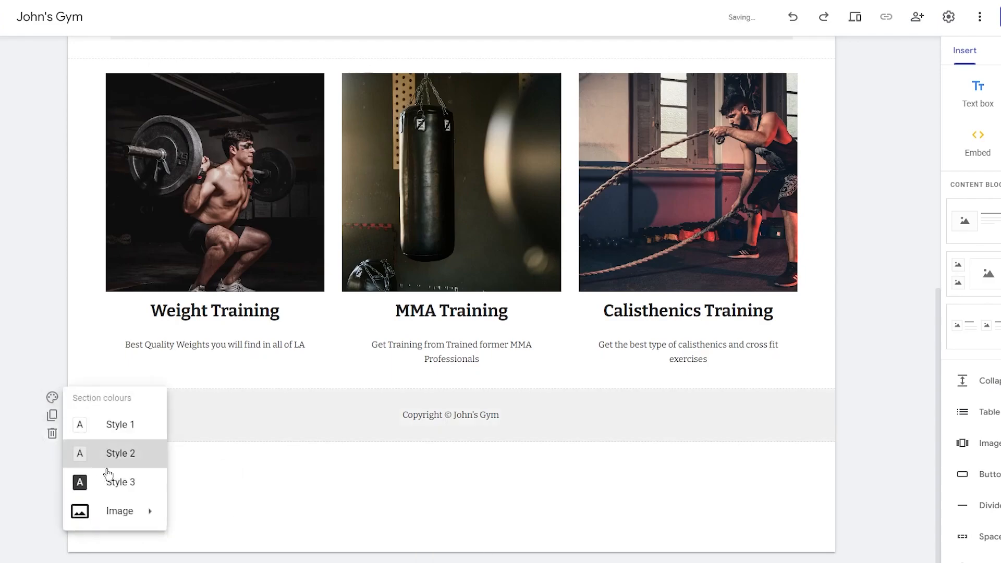
left_click(110, 481)
left_click(52, 397)
mouse_move(118, 509)
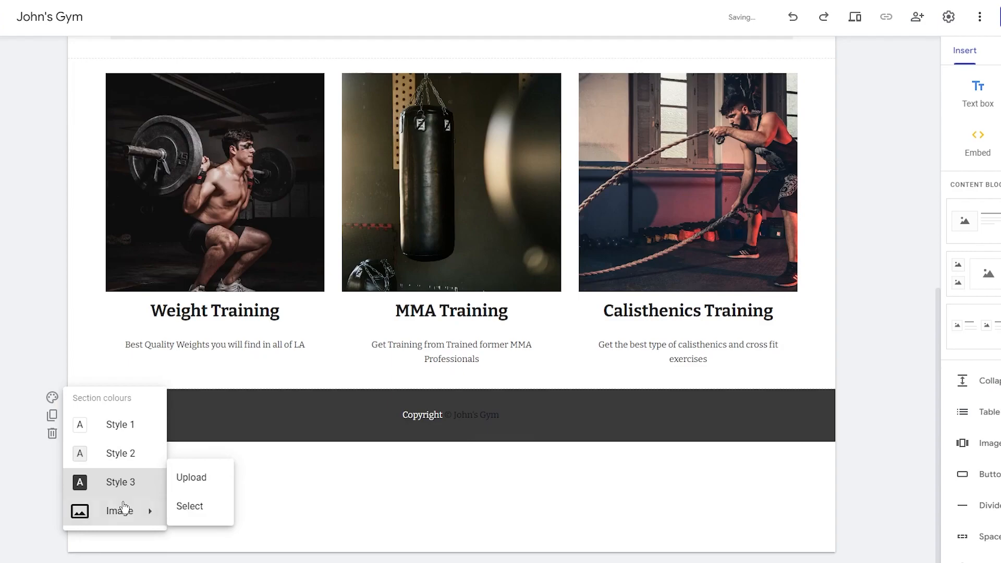
left_click(191, 479)
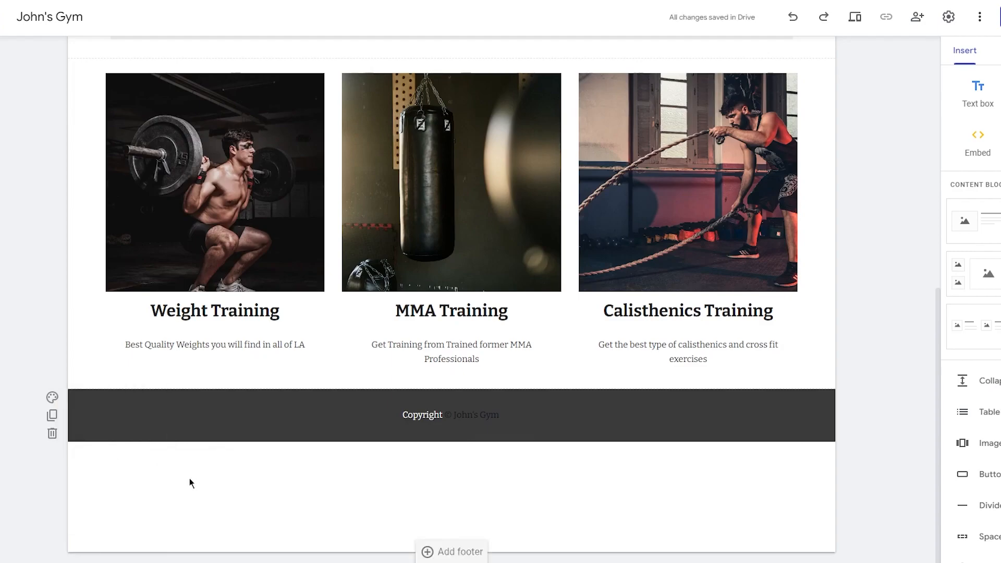
left_click(472, 242)
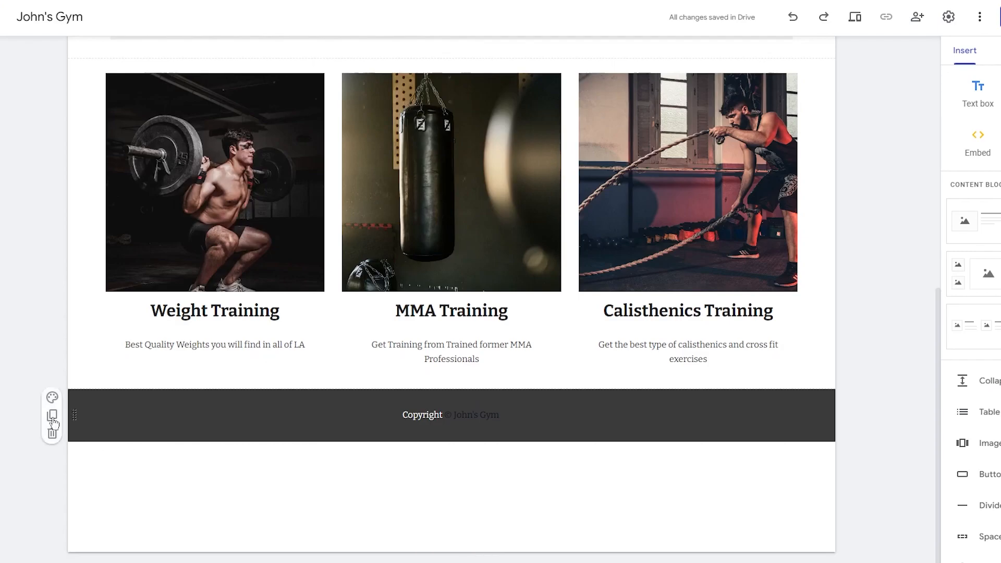
- Reset the footer to white Style 1, then settle on light grey Style 2
left_click(52, 398)
left_click(105, 424)
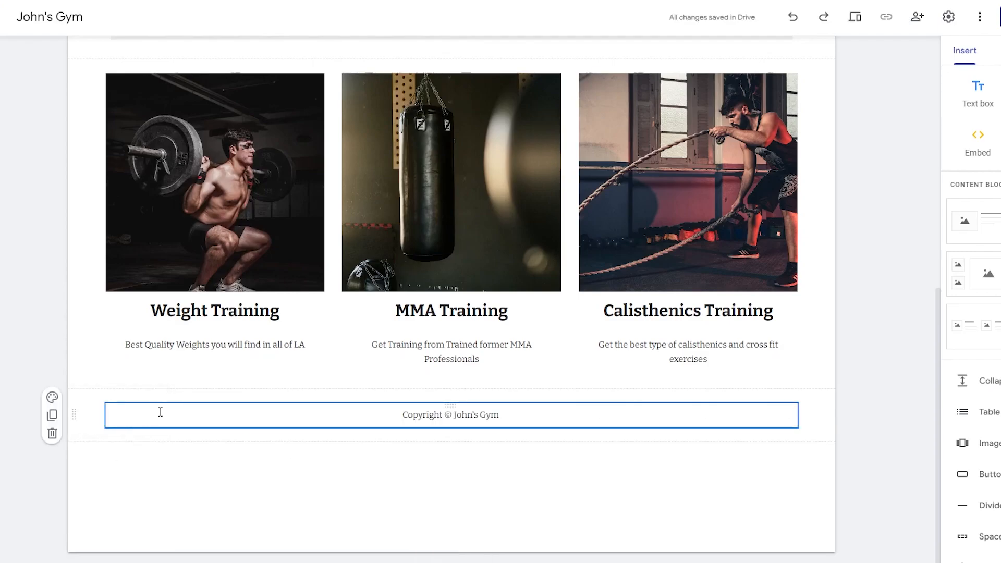
left_click(53, 397)
left_click(107, 452)
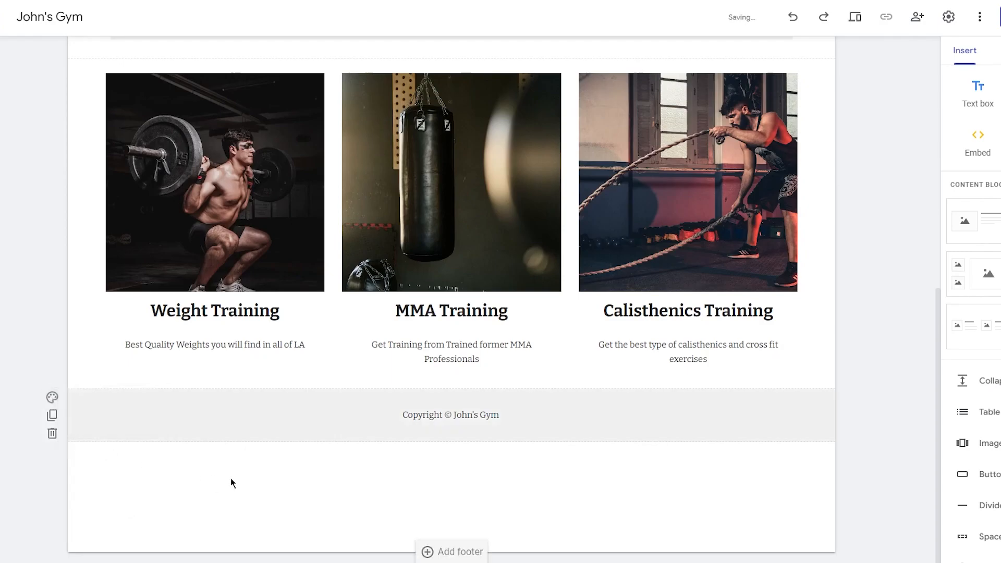
scroll(547, 364, "up", 1)
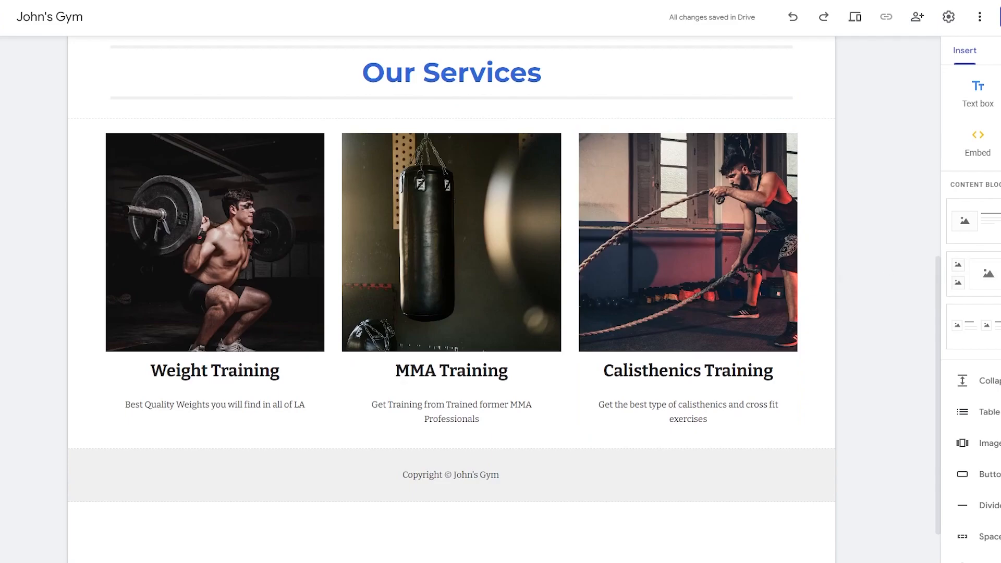
- Publish the site to the web at sites.google.com/view/johnsgym, keeping 'johnsgym' as the address
scroll(850, 145, "up", 7)
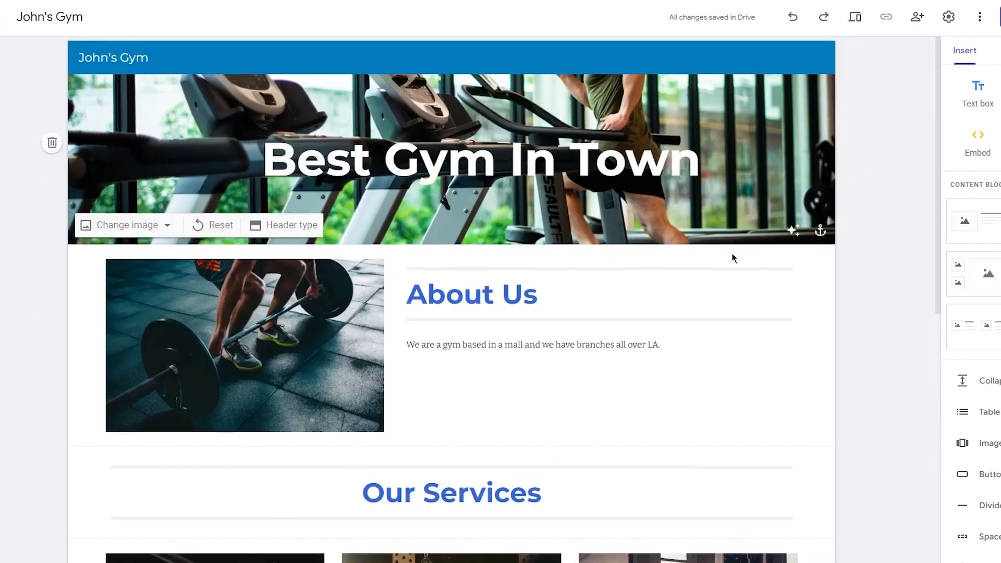
scroll(738, 246, "down", 7)
scroll(742, 243, "up", 7)
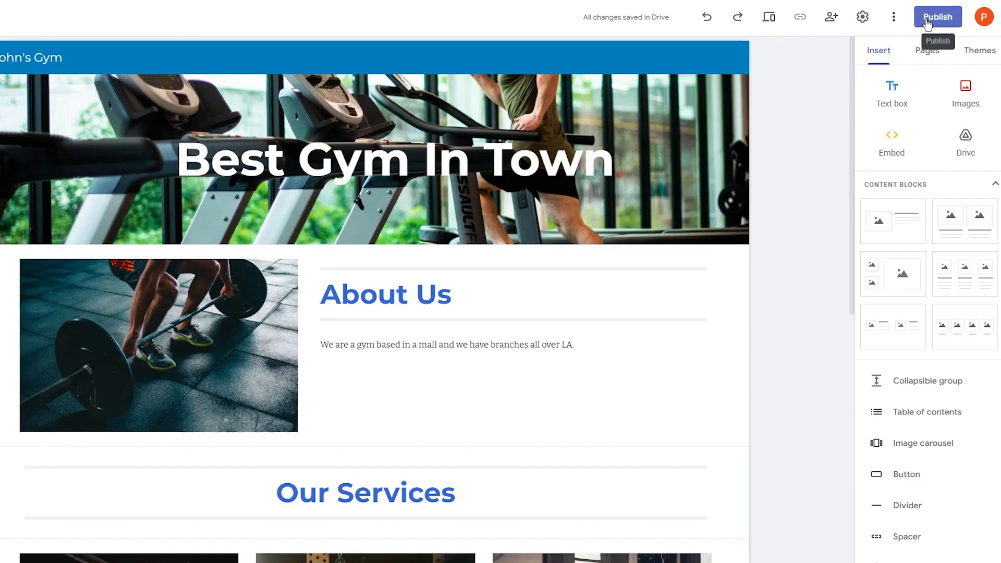
left_click(926, 20)
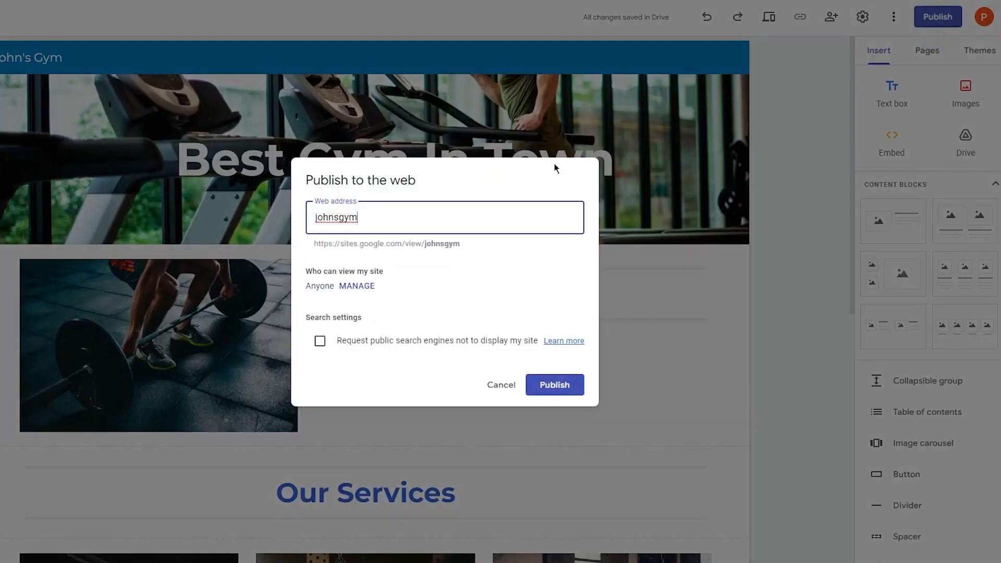
double_click(420, 207)
left_click(413, 225)
left_click_drag(359, 222, 265, 222)
left_click(396, 230)
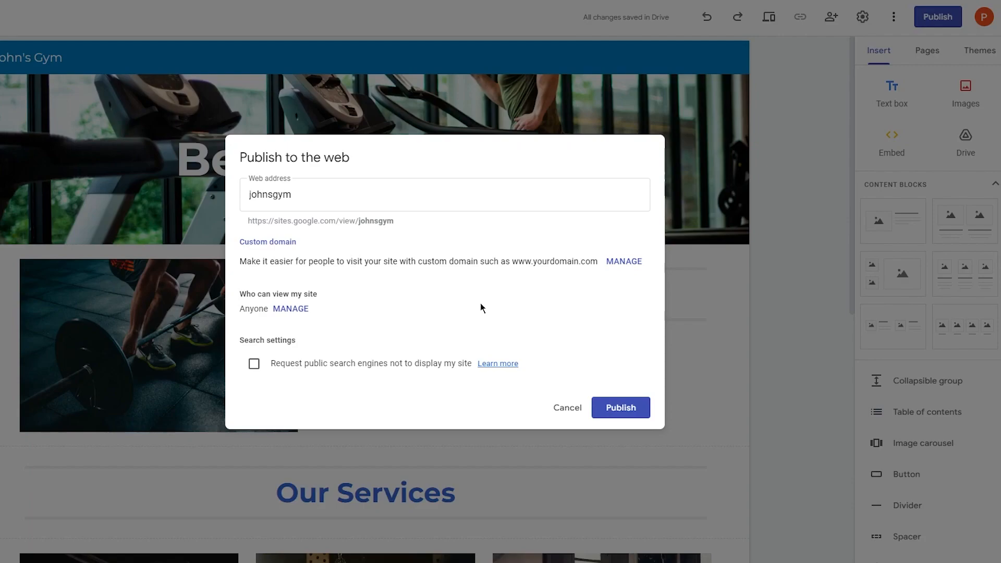
left_click(629, 409)
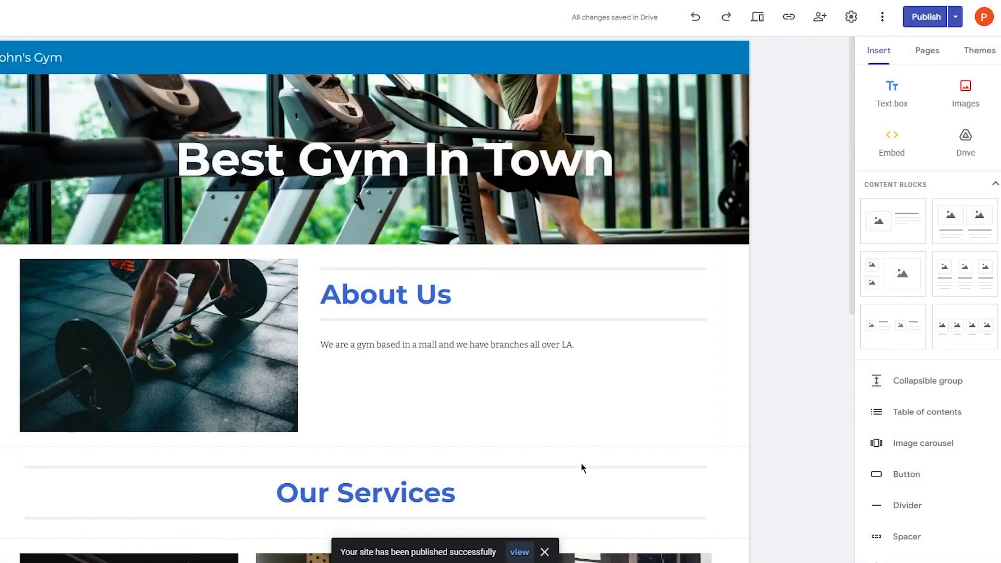
left_click(520, 551)
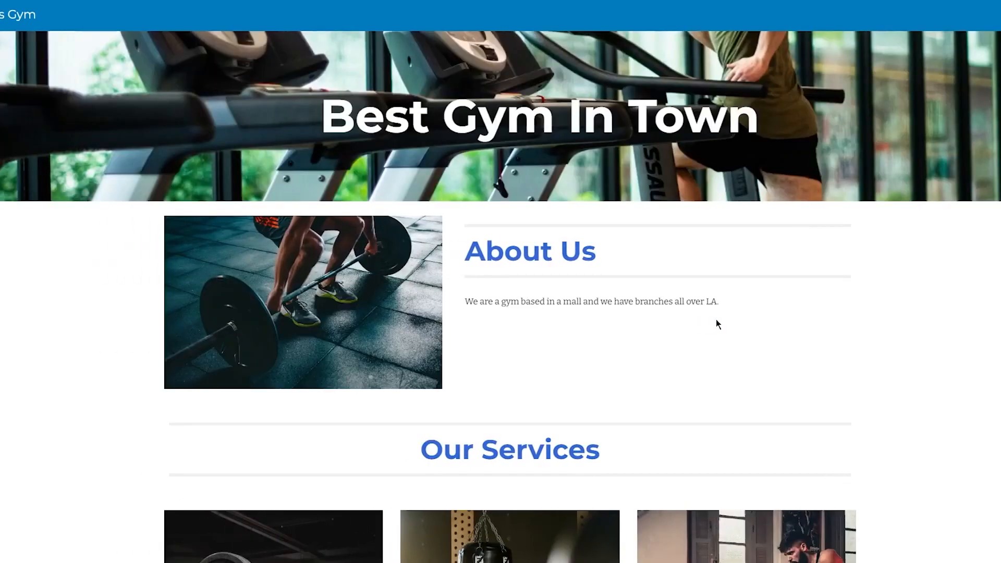
scroll(715, 319, "down", 3)
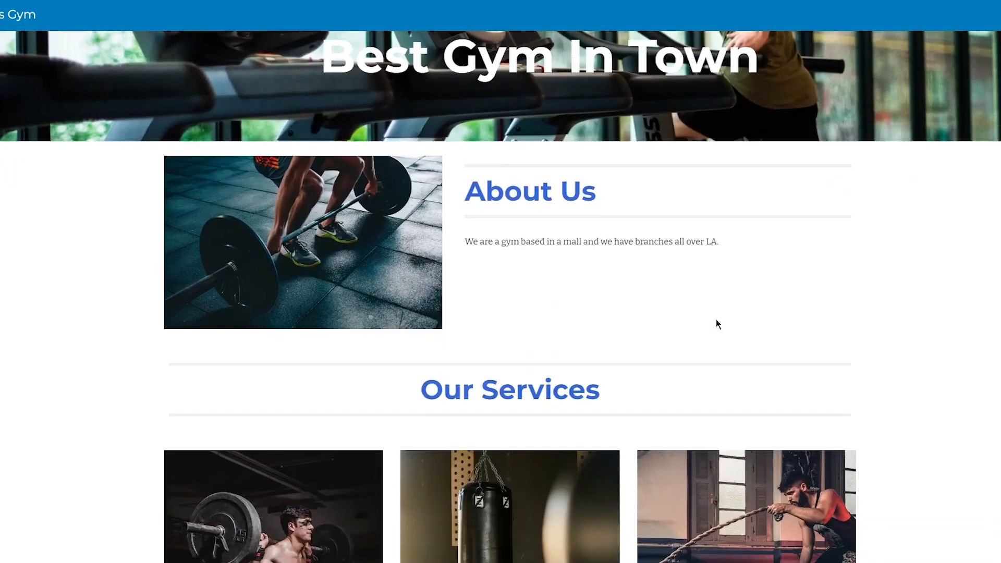
scroll(716, 324, "up", 1)
scroll(716, 324, "down", 1)
scroll(717, 324, "up", 2)
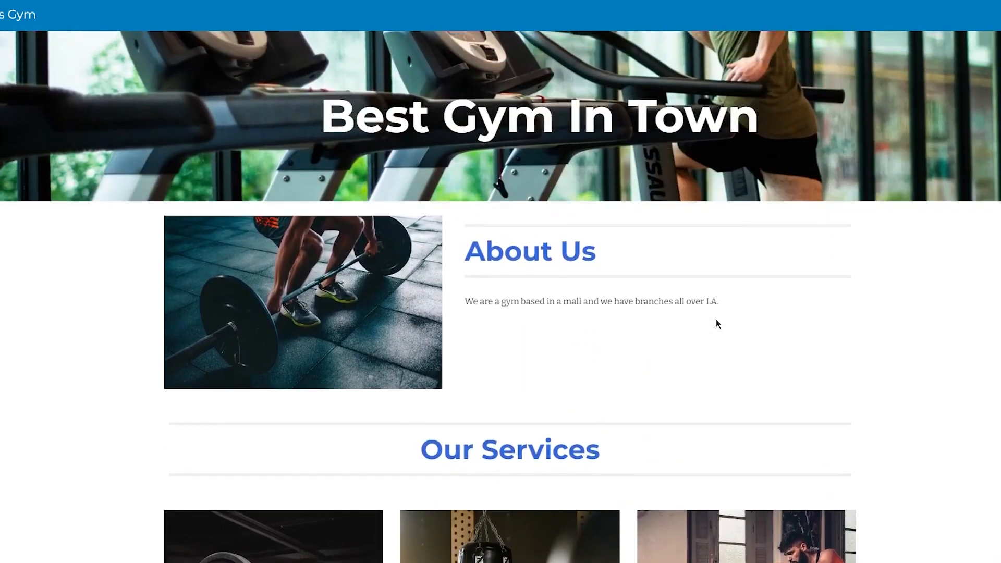
scroll(544, 99, "down", 1)
scroll(543, 99, "up", 1)
scroll(585, 87, "down", 2)
scroll(587, 88, "up", 1)
scroll(587, 88, "down", 5)
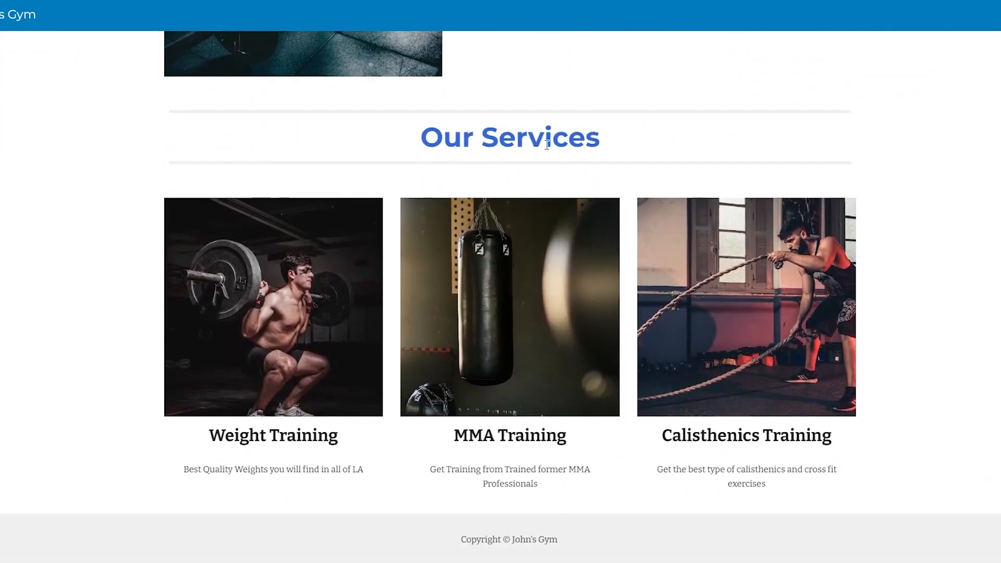
left_click(577, 435)
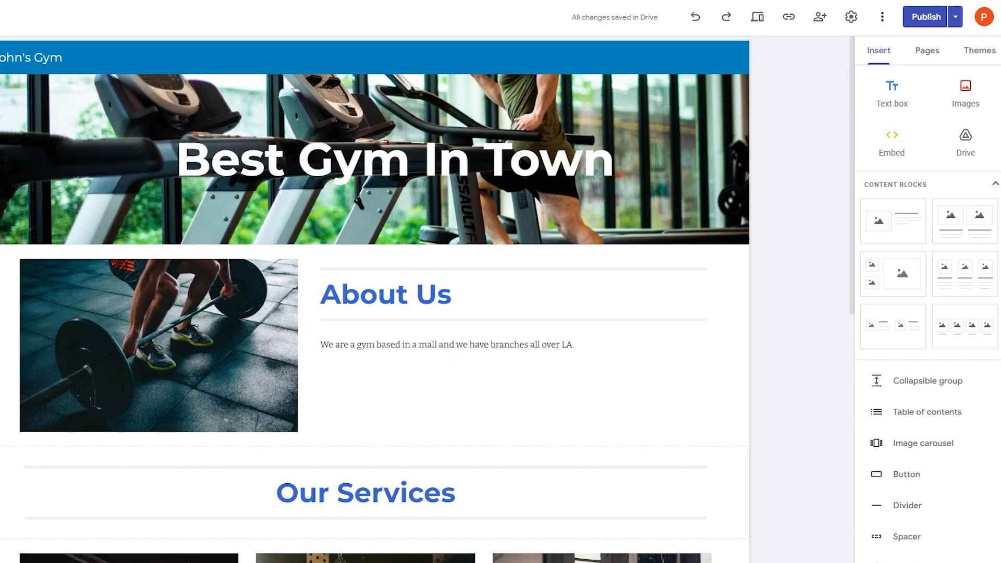
- Create a new page named 'Contact Us' from the Pages panel
left_click(927, 55)
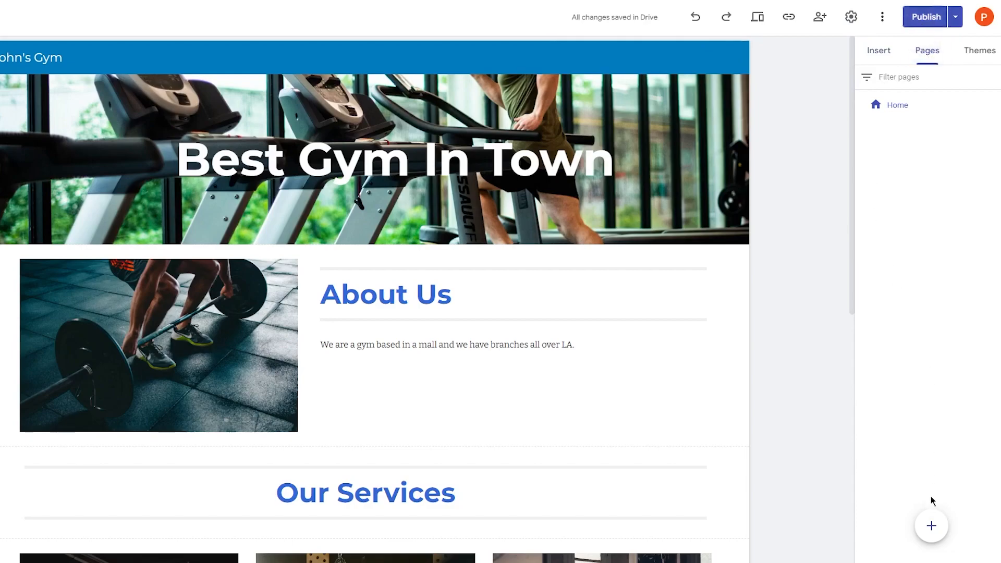
left_click(932, 524)
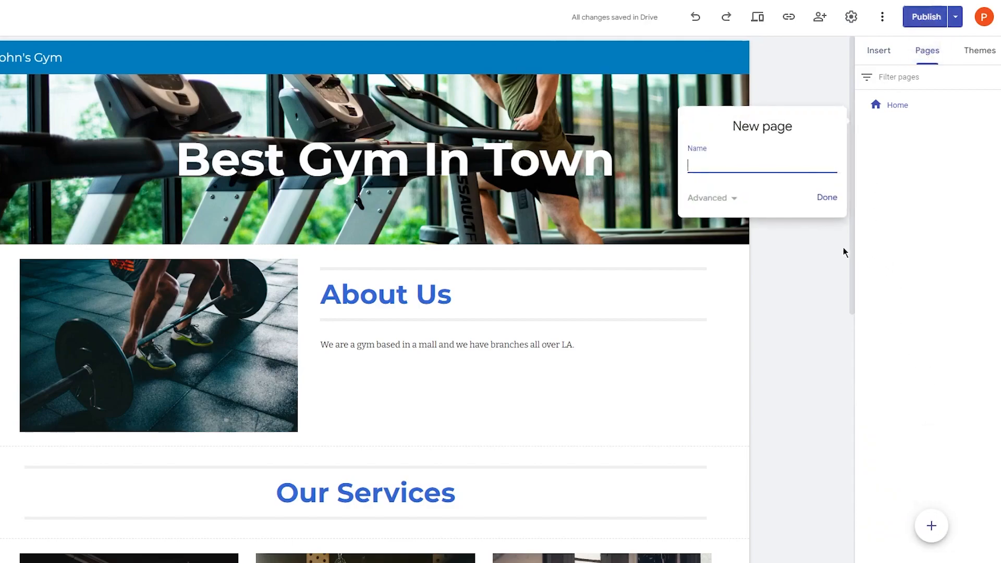
left_click(845, 252)
left_click(931, 527)
type("Contact Us")
left_click(735, 198)
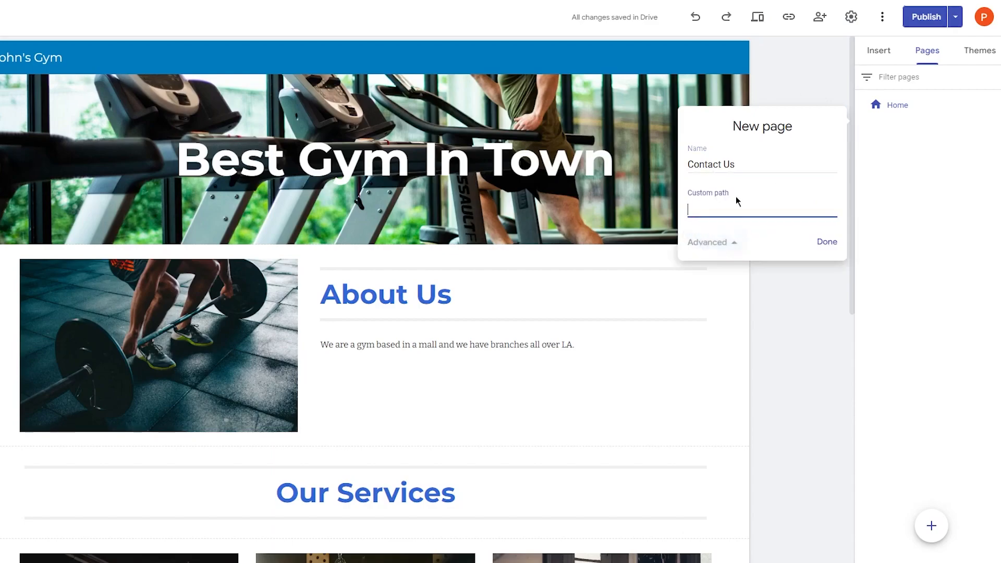
left_click(697, 244)
left_click(827, 199)
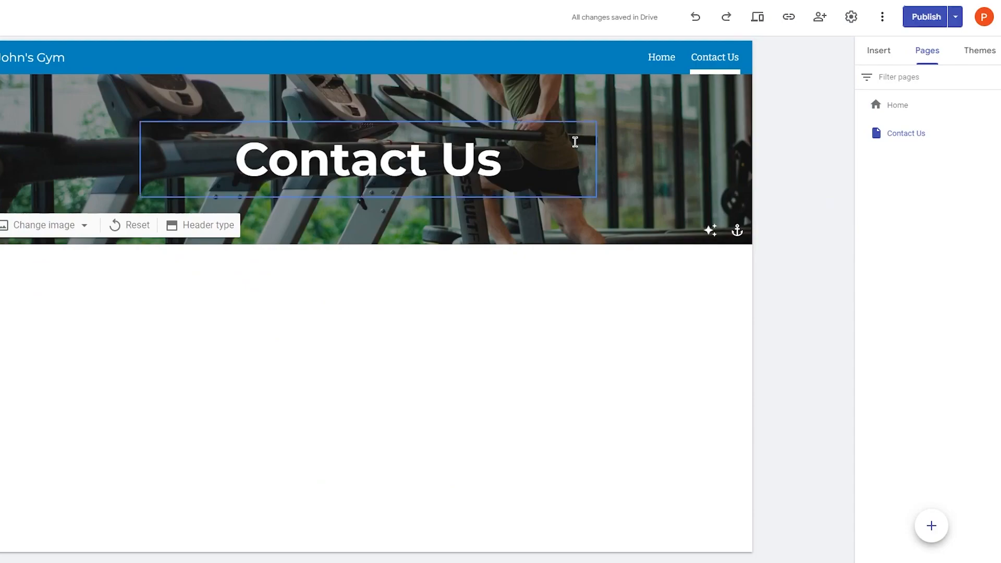
left_click(886, 59)
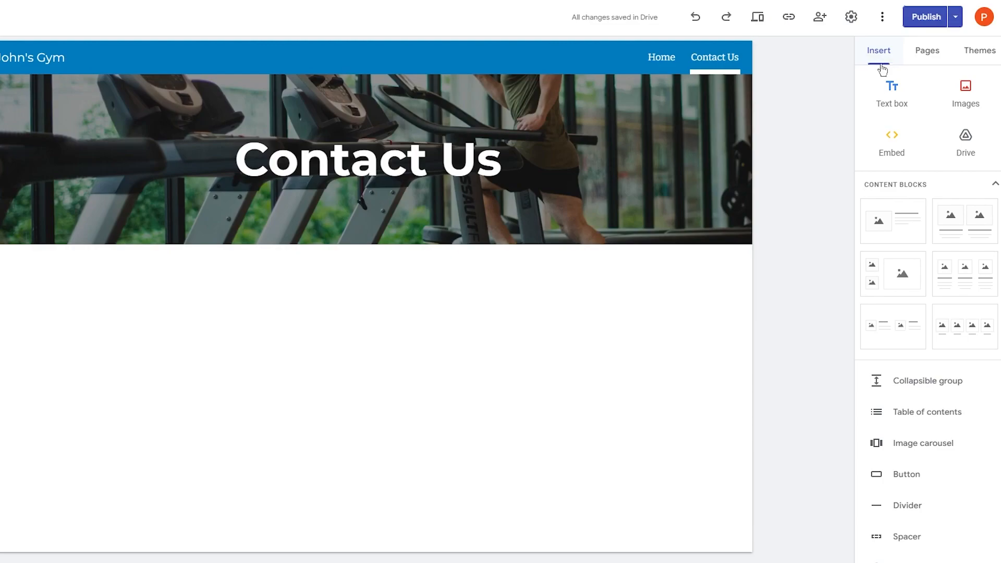
- Scroll the Insert panel and bring up the Forms picker for the Contact Us page
scroll(931, 255, "down", 6)
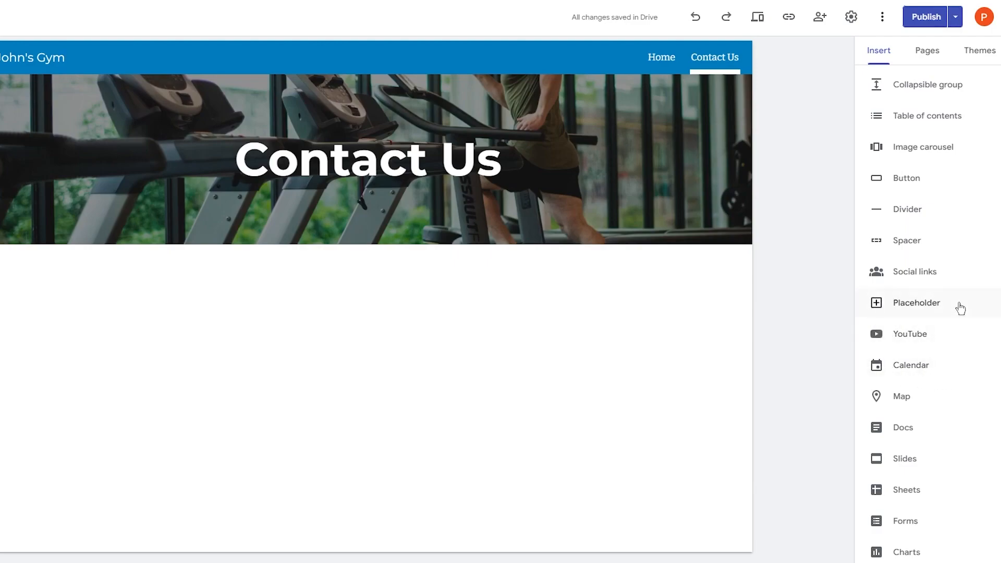
left_click(938, 524)
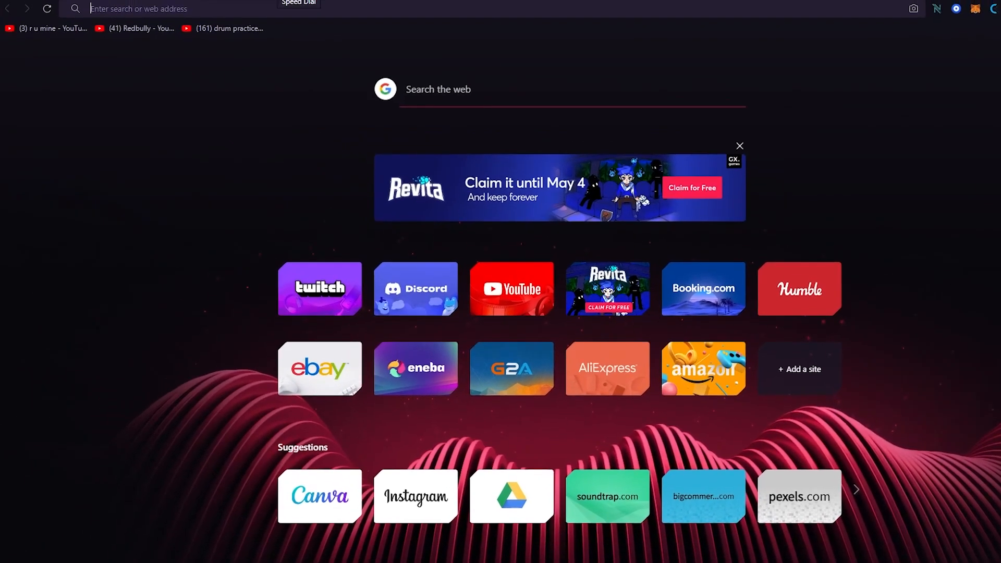
- Search 'google forms' and go from the Google Forms result to the Forms home page
type("google ")
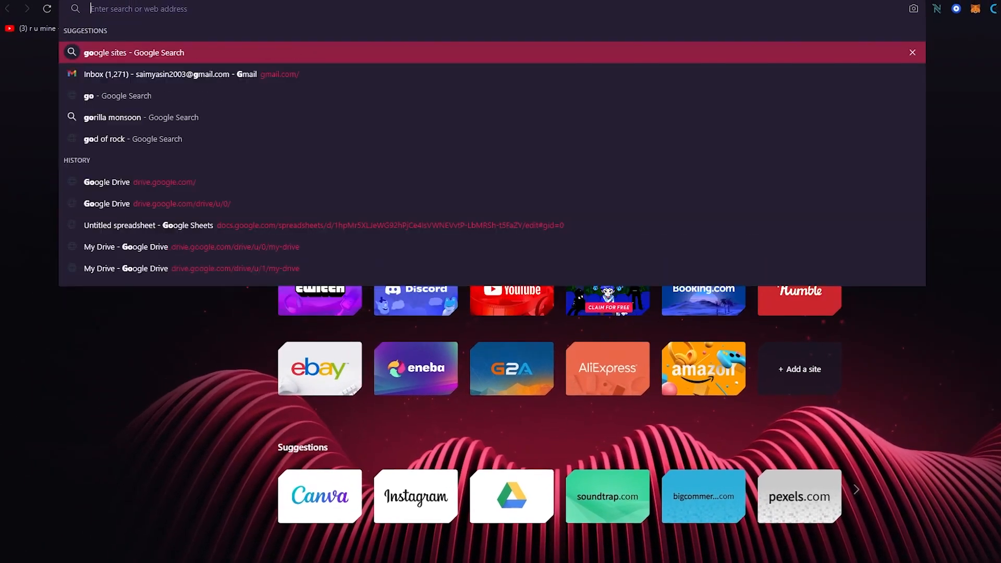
type("forms")
key("Return")
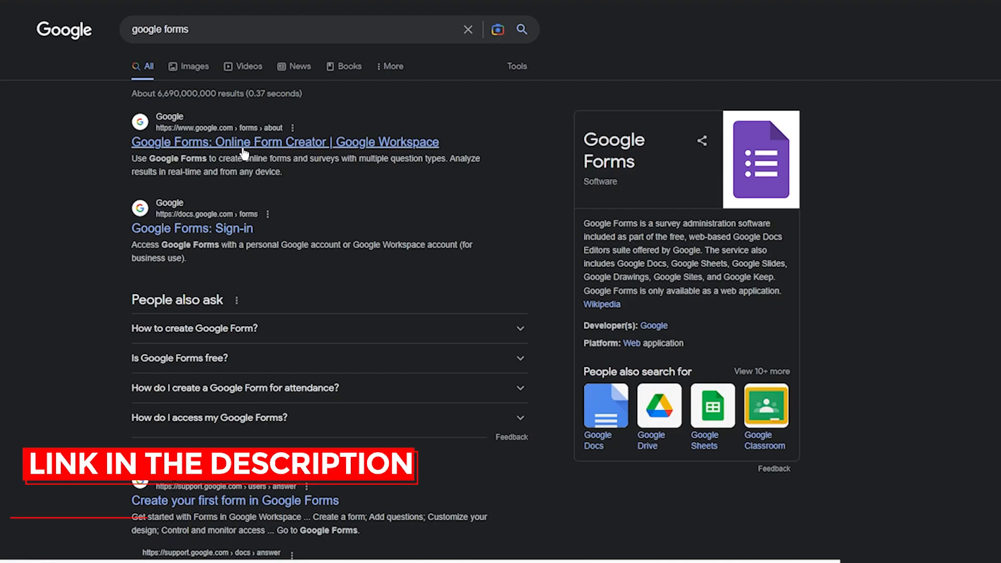
left_click(243, 152)
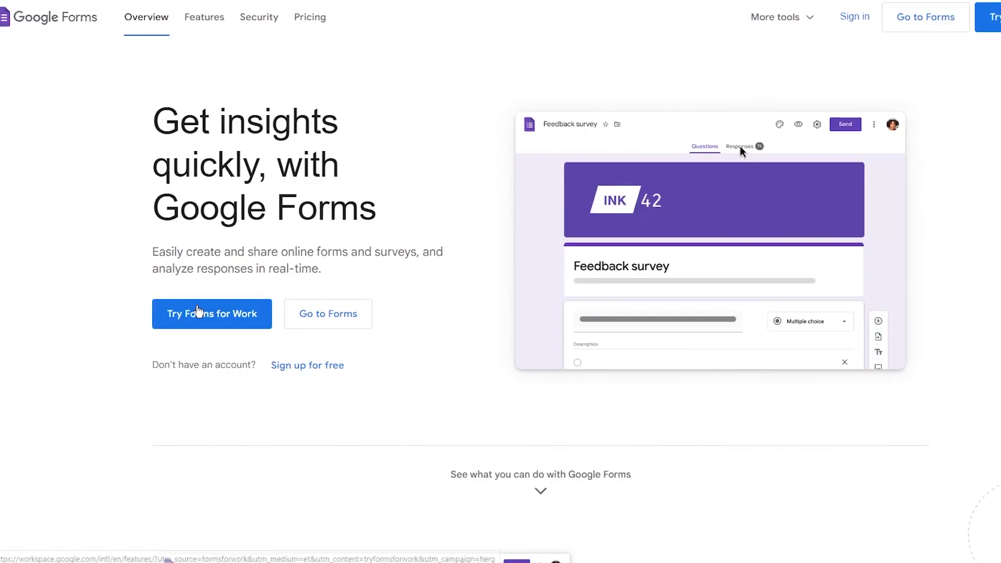
left_click(916, 28)
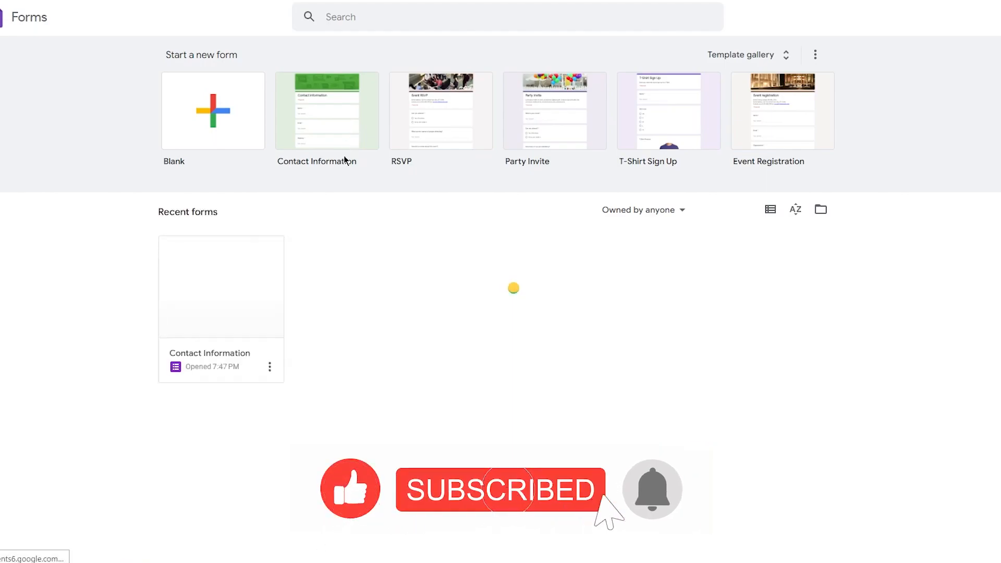
- Open the Contact Information form and change its title to 'Get In Touch'
left_click(333, 138)
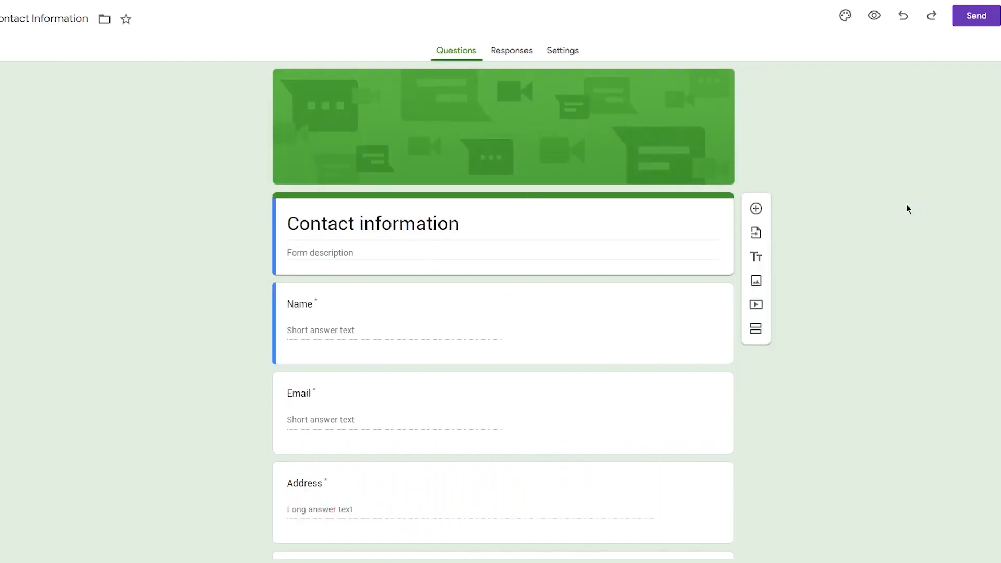
left_click(467, 222)
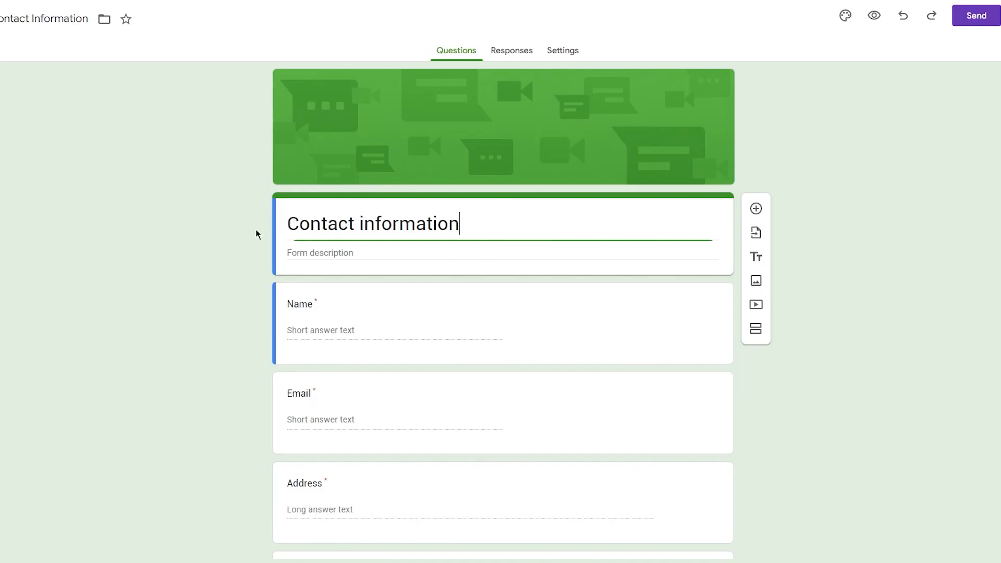
key("ctrl+a")
type("Get")
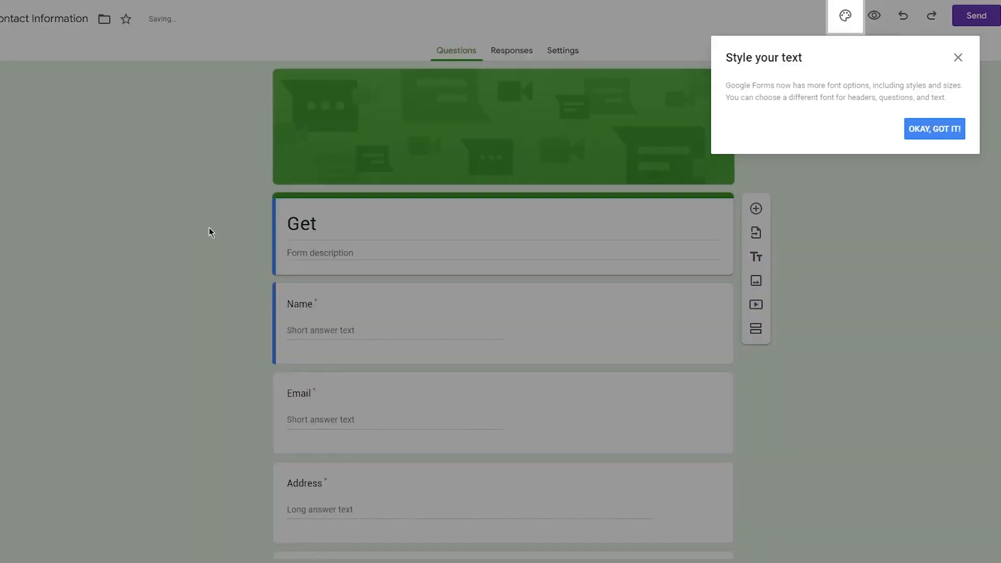
left_click(958, 57)
left_click(446, 233)
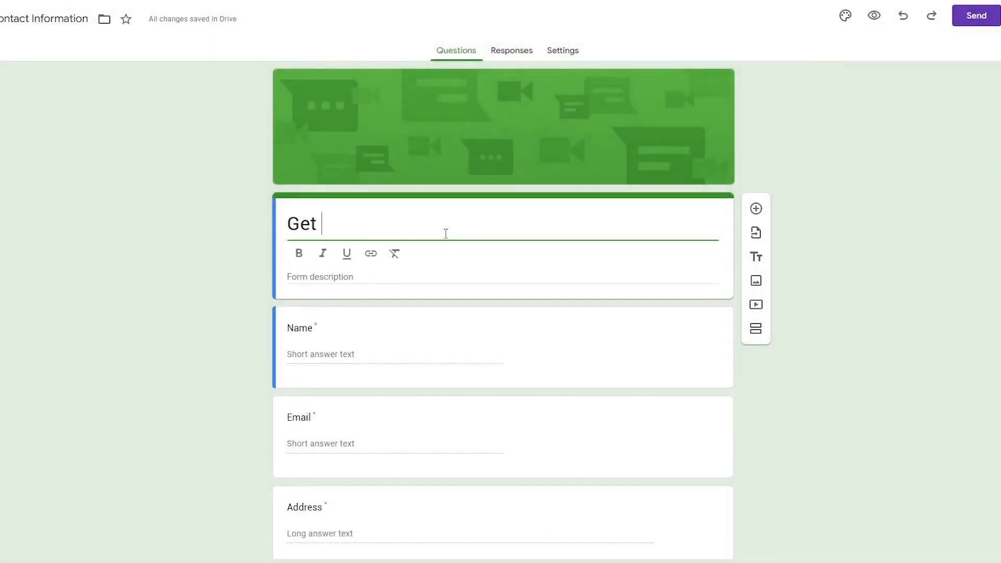
type("In Touch")
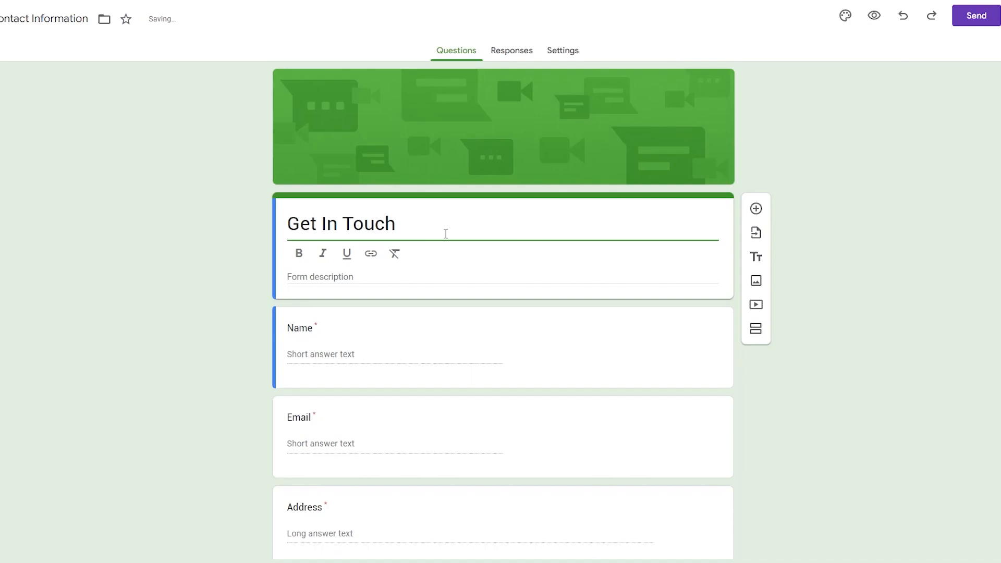
- Rename the Comments question to 'Your Opinion/Recommendations', correcting the spelling of Recommendations
scroll(266, 352, "down", 5)
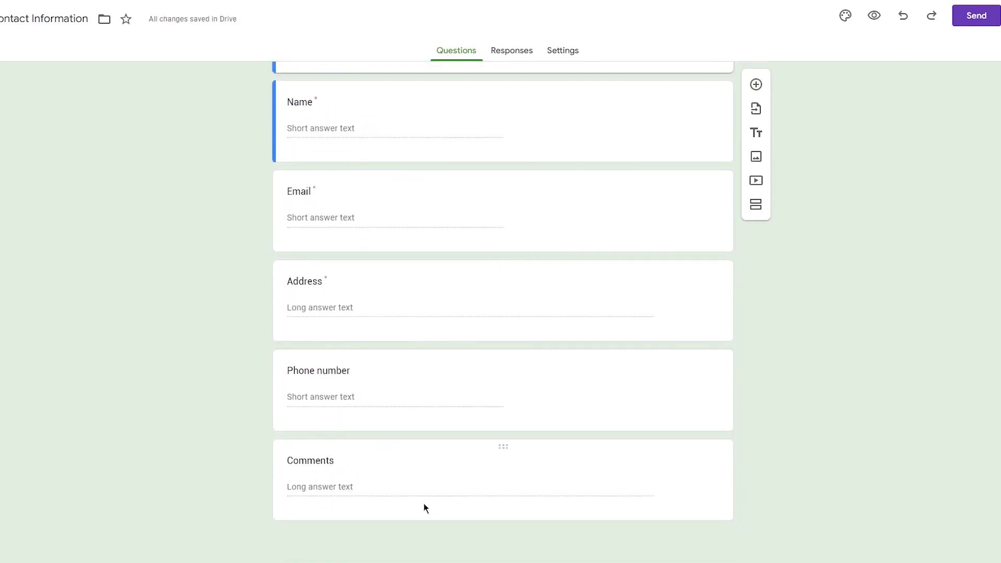
left_click(334, 458)
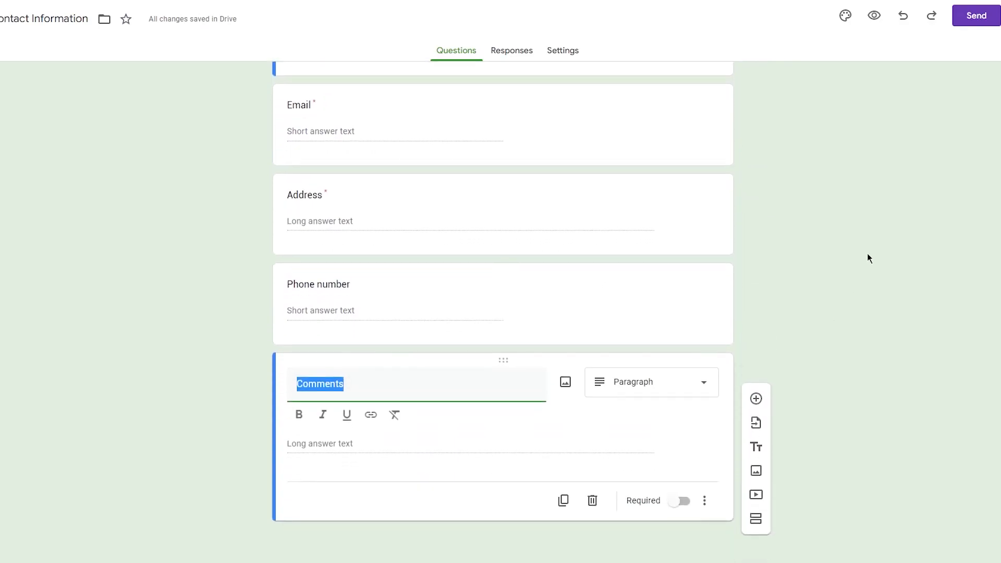
scroll(501, 335, "up", 5)
scroll(367, 305, "down", 5)
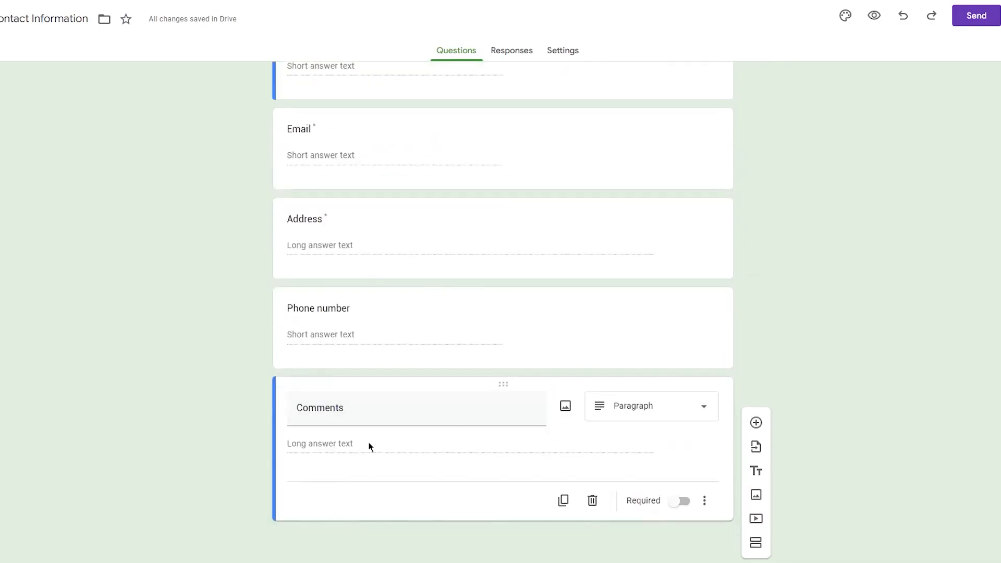
left_click(366, 399)
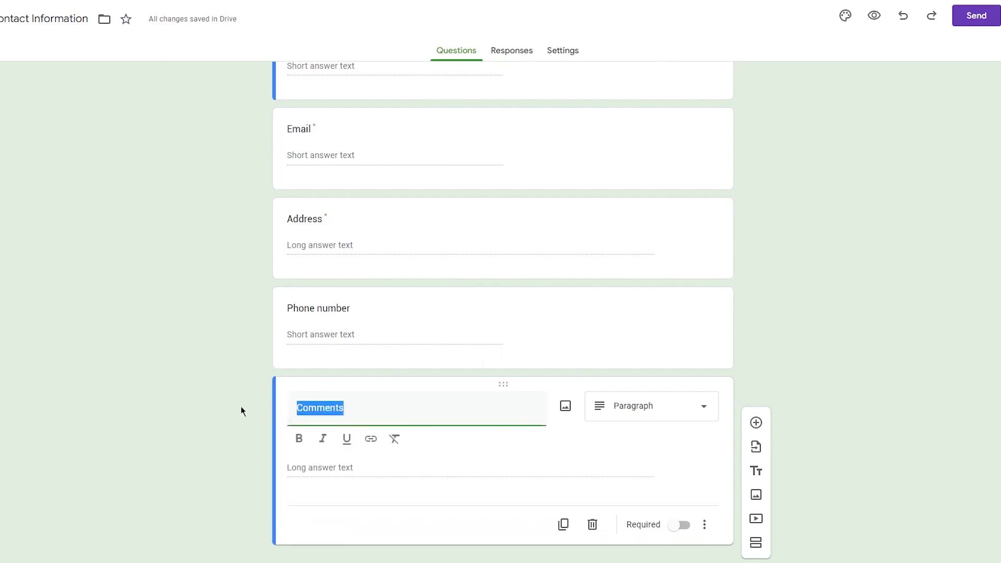
type("Your")
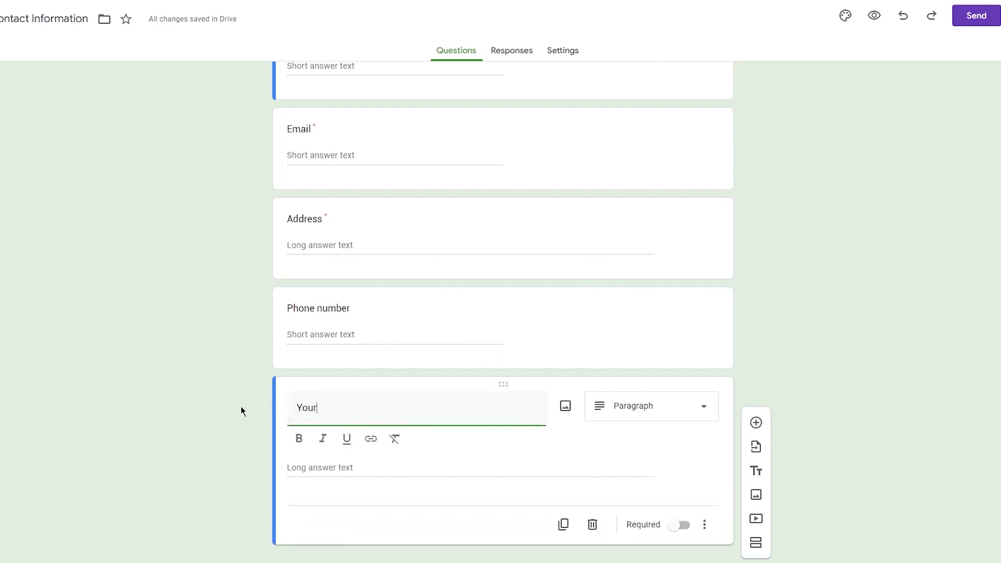
type(" Opinion")
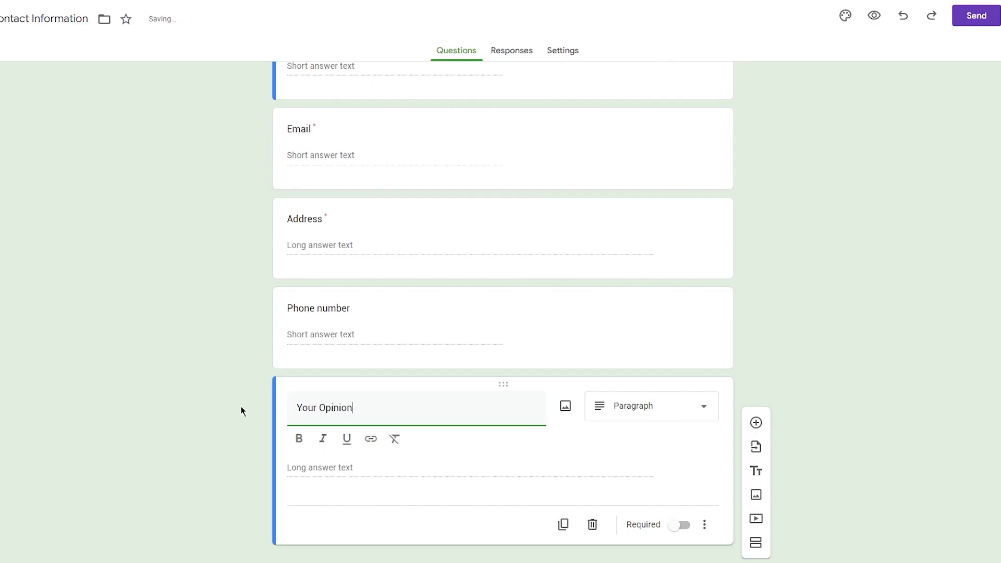
type("/Re")
right_click(396, 411)
left_click(435, 228)
left_click(869, 205)
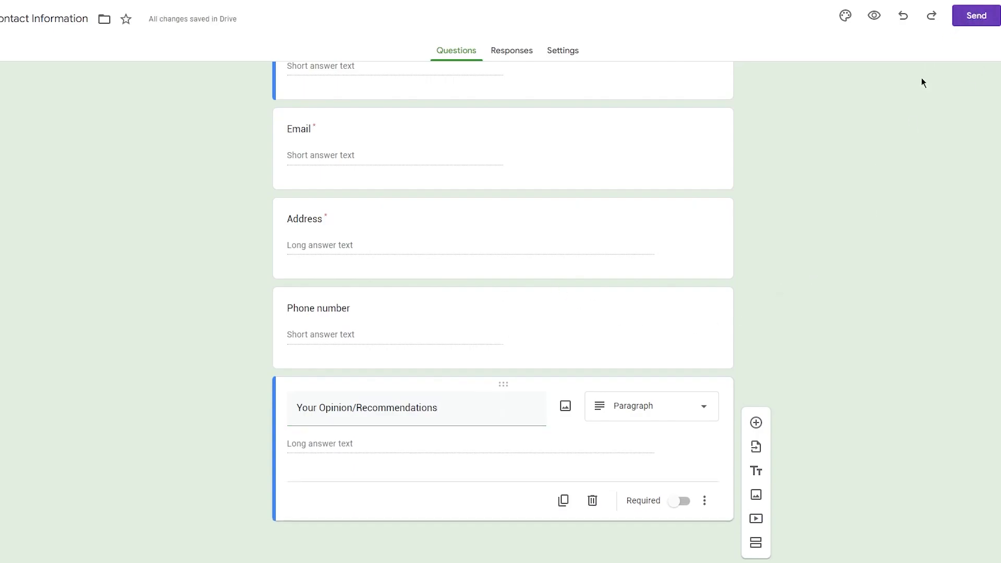
scroll(906, 125, "up", 5)
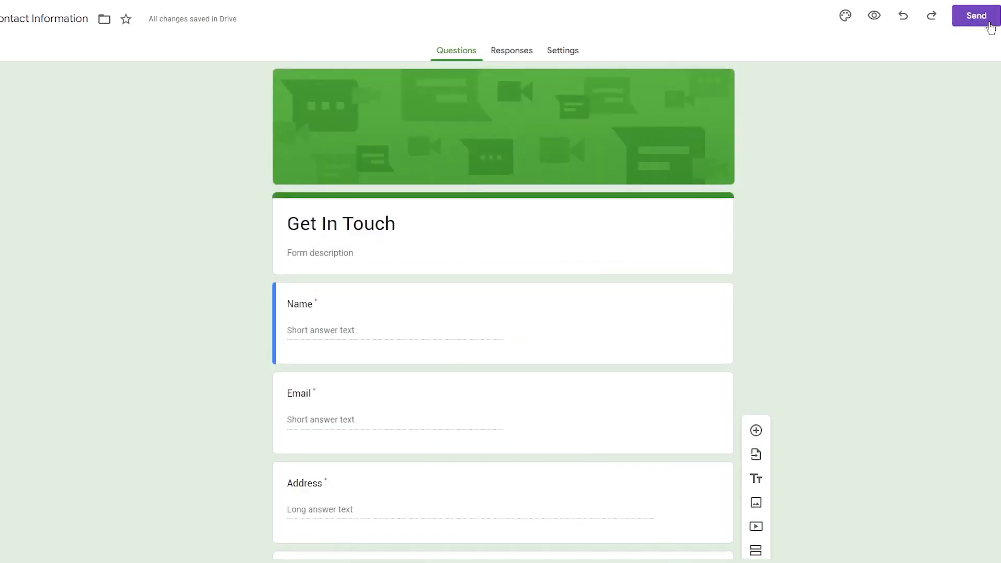
- Look over the form's Send dialog and More menu, closing both without sending
left_click(976, 21)
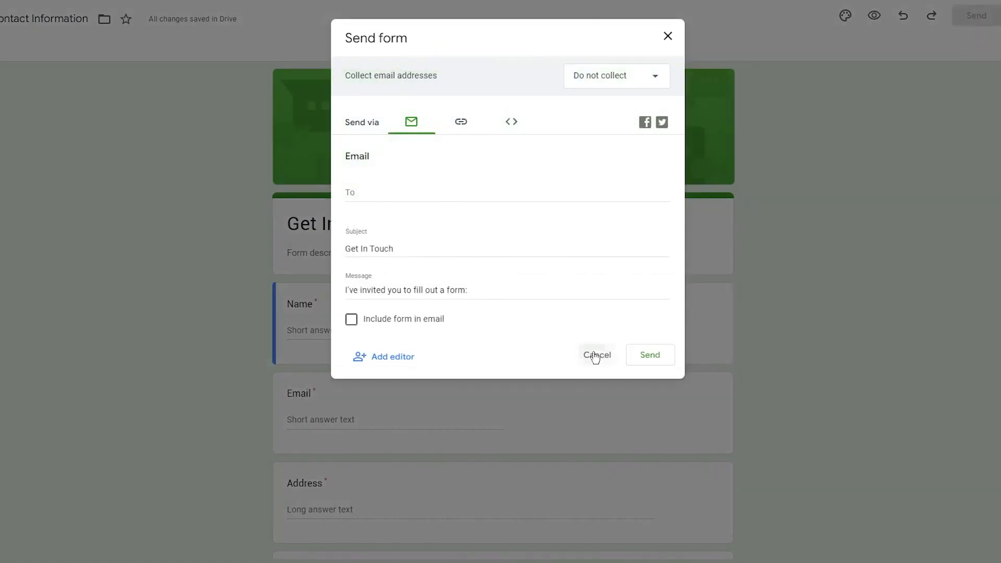
left_click(596, 358)
left_click(950, 17)
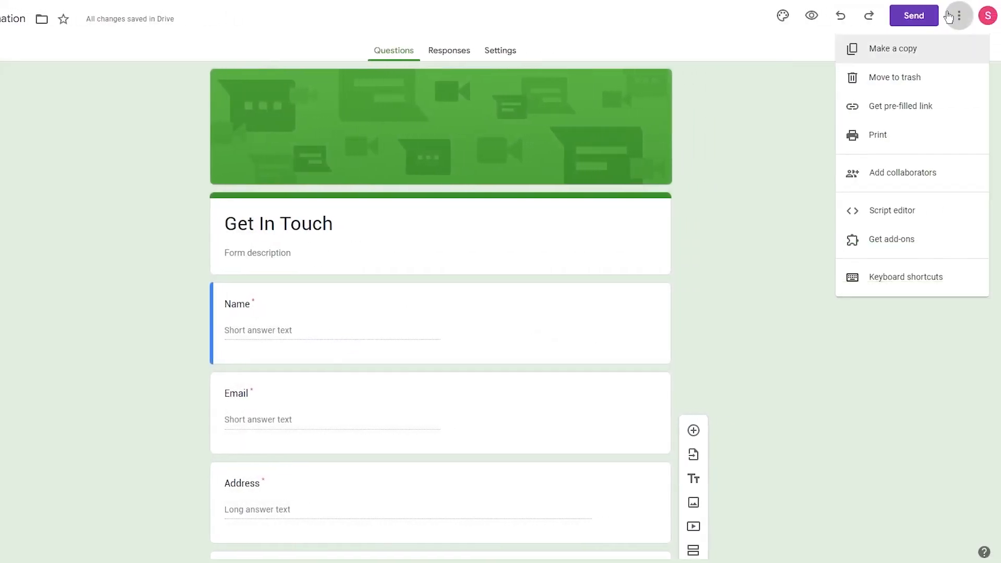
left_click(803, 159)
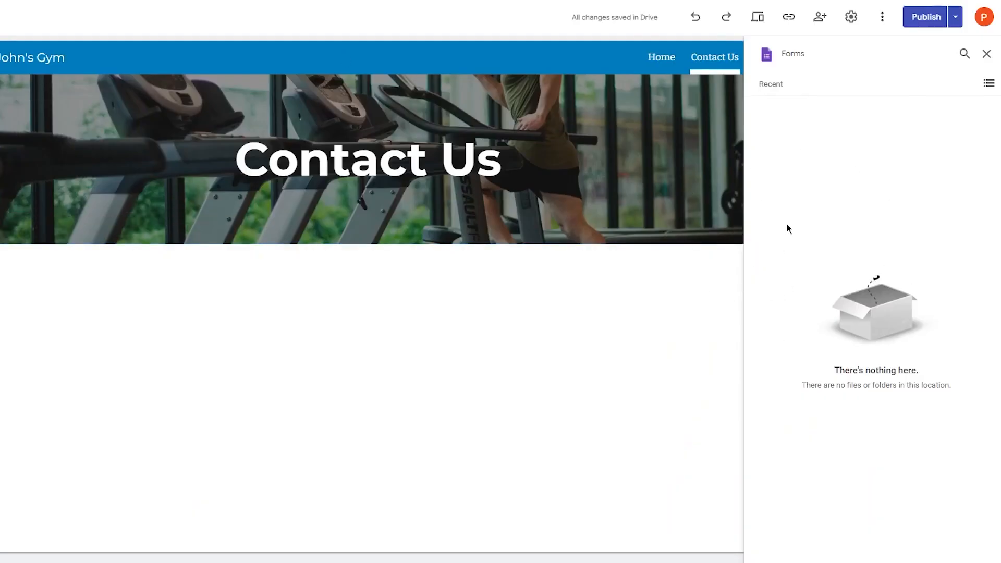
- Close the empty Forms picker and switch to a different signed-in Google account
left_click(986, 54)
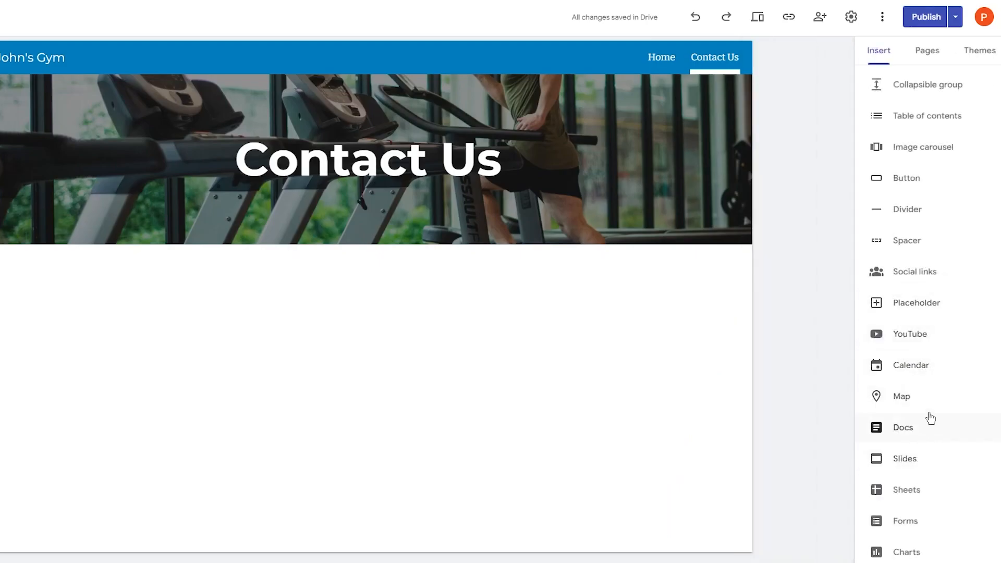
left_click(975, 24)
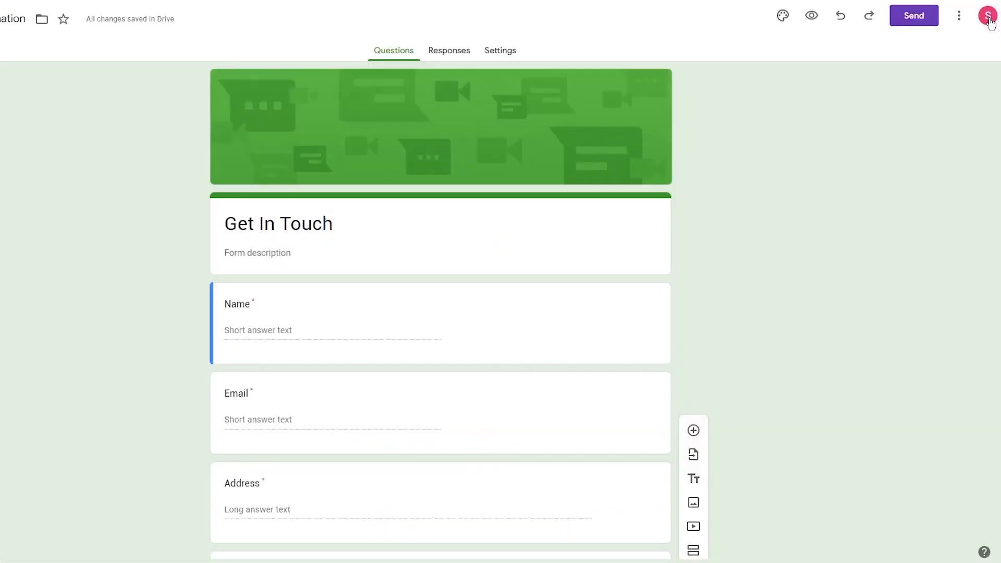
left_click(989, 20)
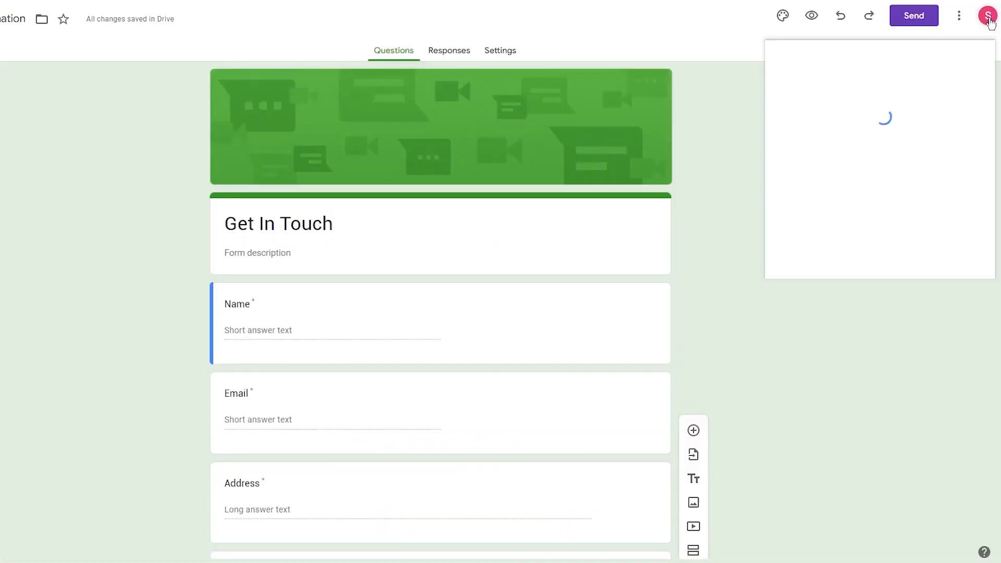
left_click(881, 172)
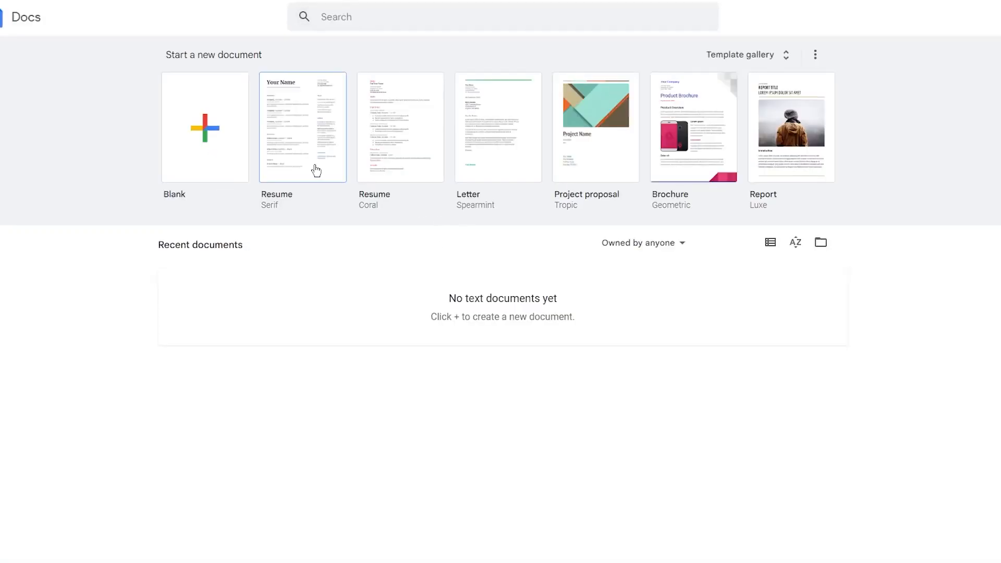
- Search Docs for 'contac', then go back to the Docs home page
left_click(403, 16)
type("contact")
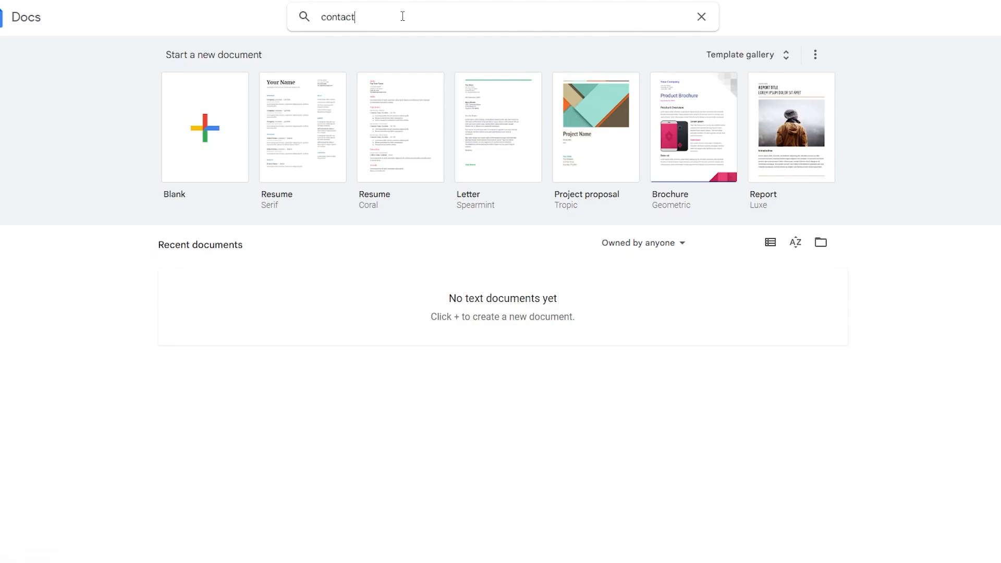
key("Return")
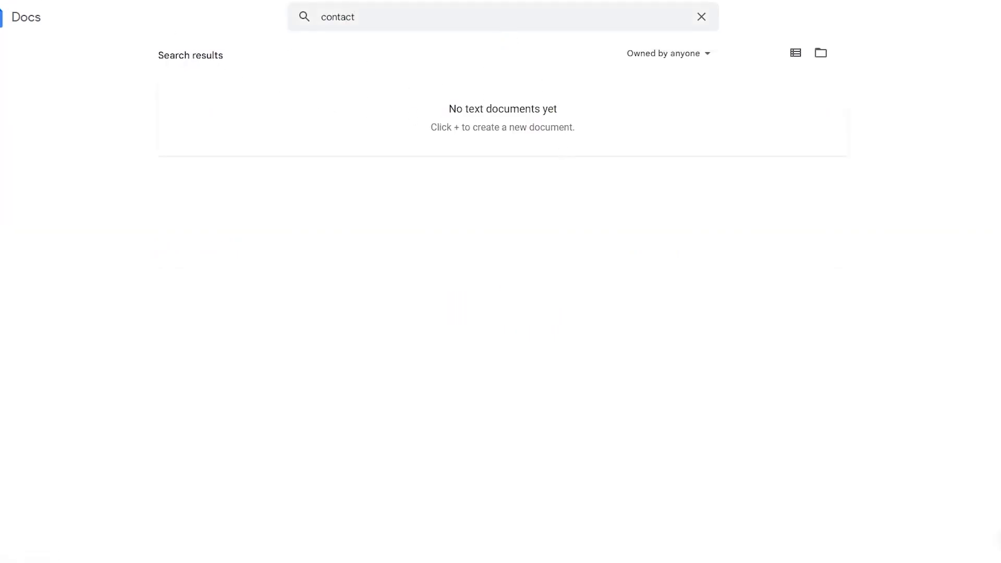
key("alt+Left")
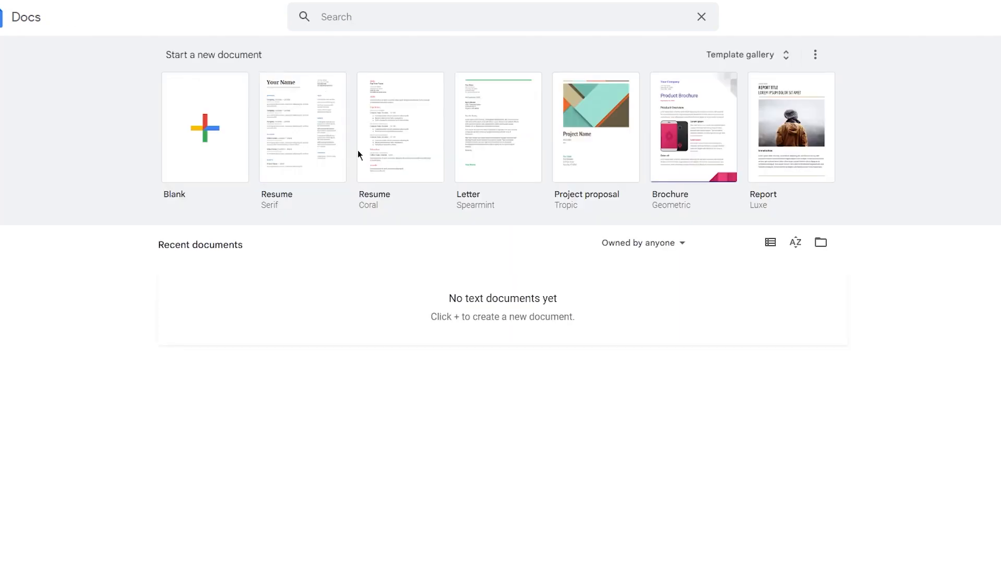
- Browse the full Docs template gallery, then return to the Docs home page
left_click(766, 58)
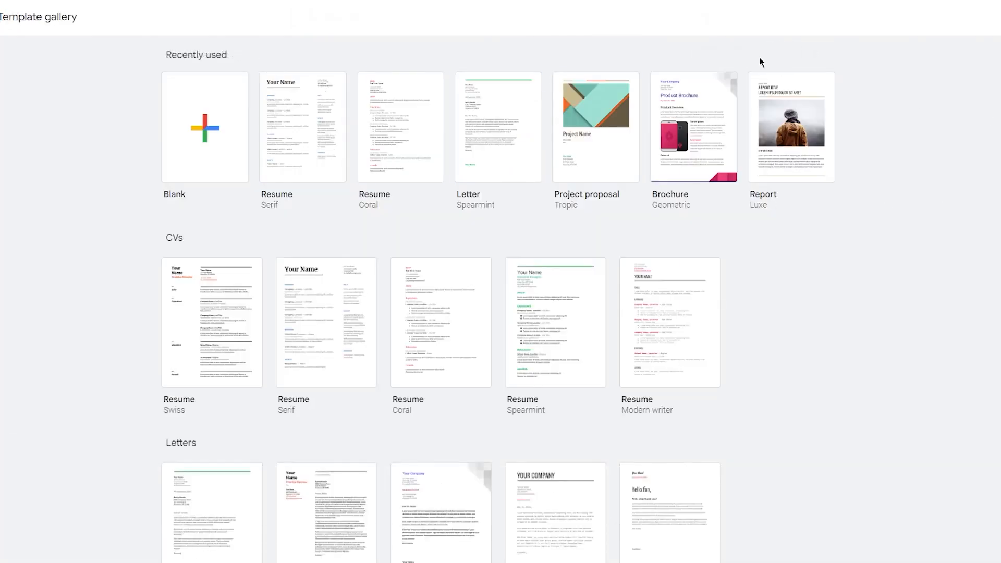
scroll(593, 142, "down", 2)
scroll(593, 142, "down", 20)
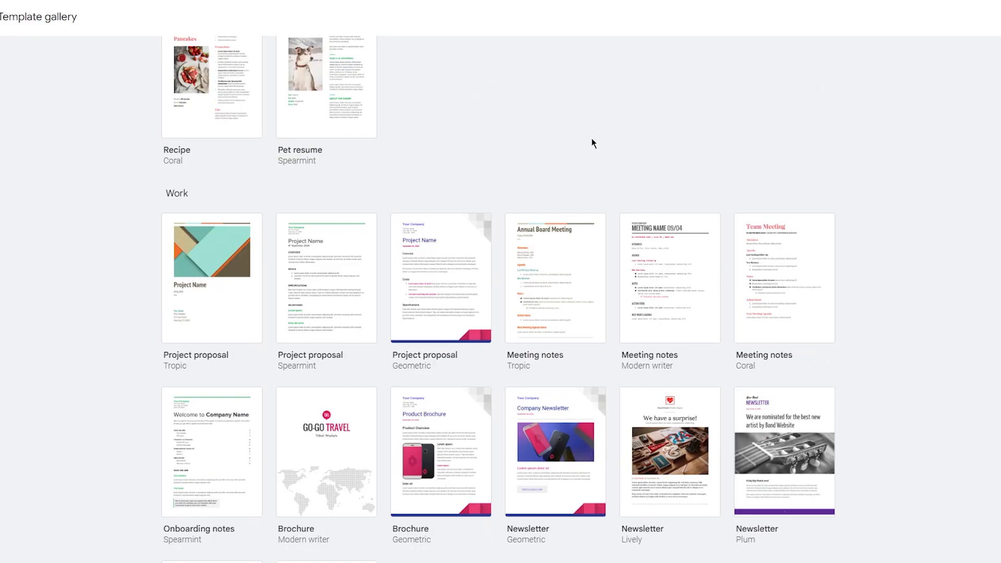
scroll(585, 139, "down", 6)
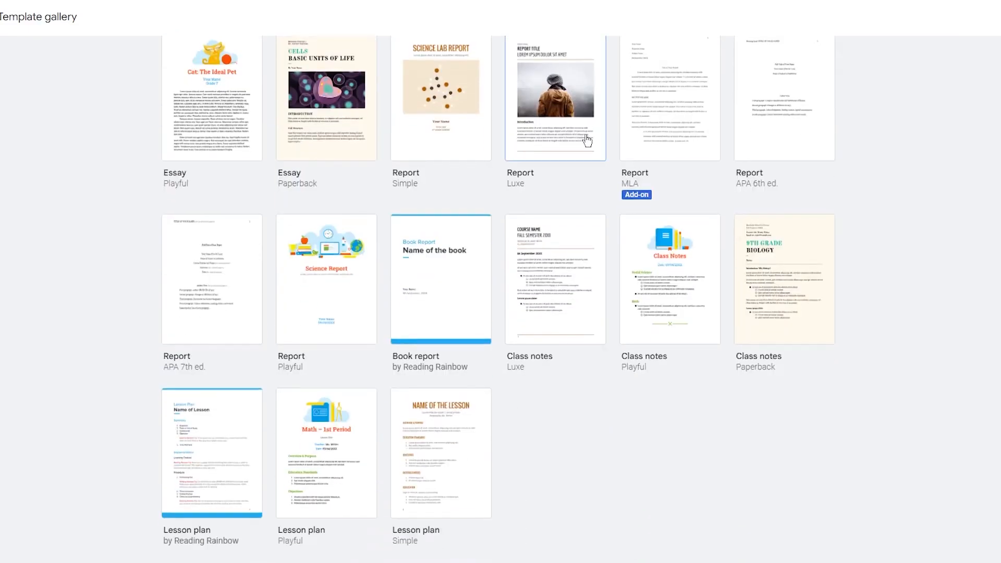
scroll(728, 132, "up", 16)
scroll(730, 130, "up", 14)
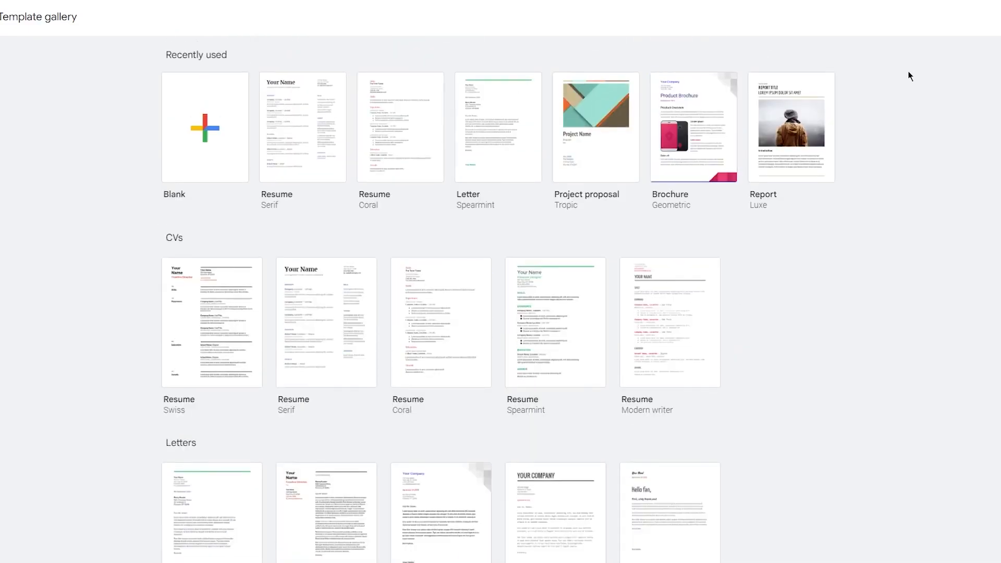
key("alt+Left")
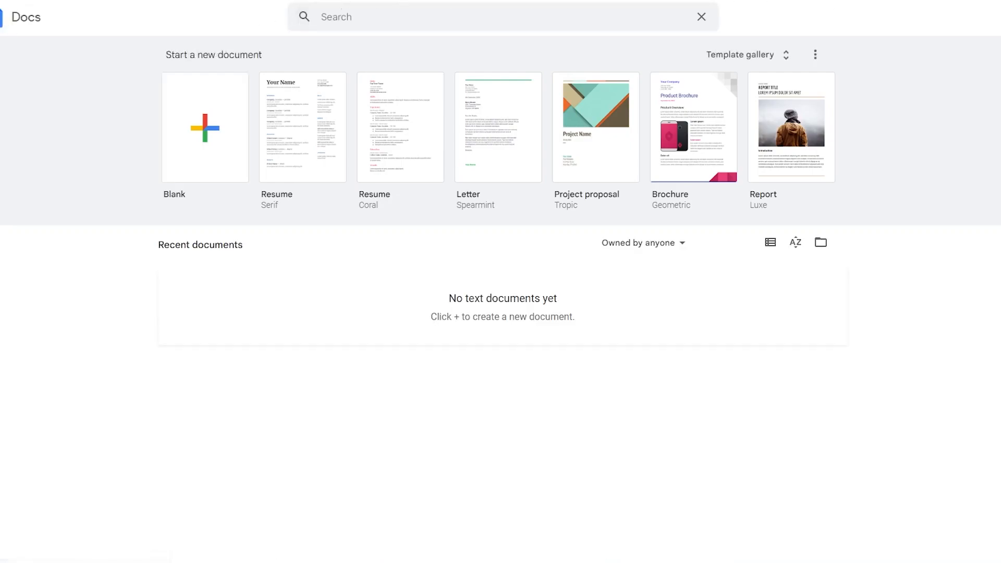
- Search 'google forms' again and reach the Forms home page listing the Contact Information form
key("ctrl+l")
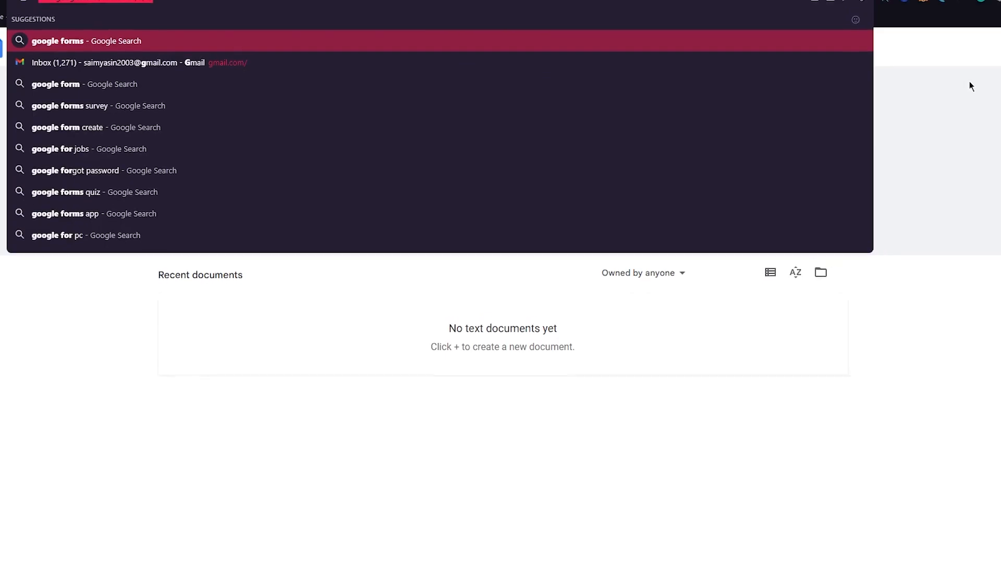
type("google forms")
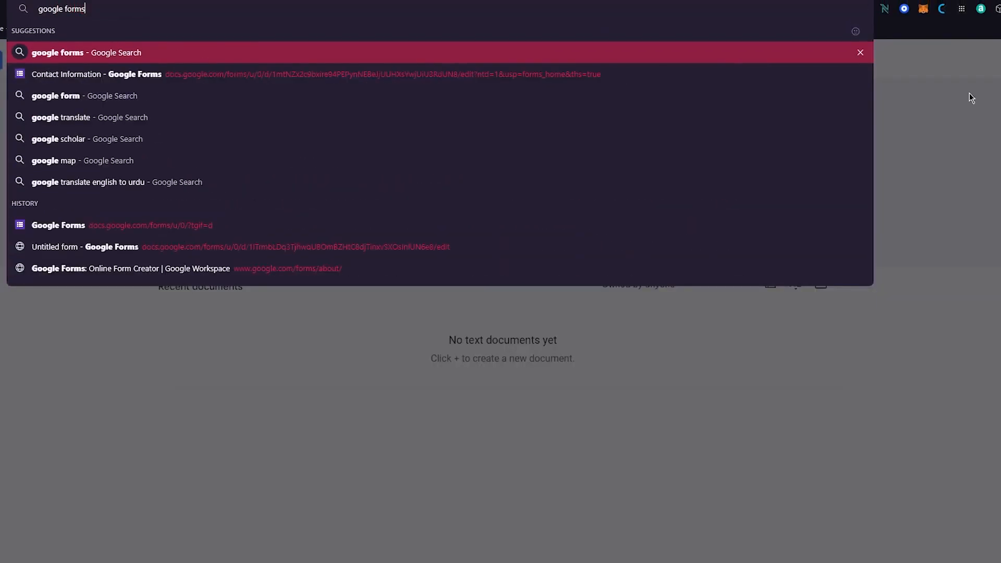
key("Return")
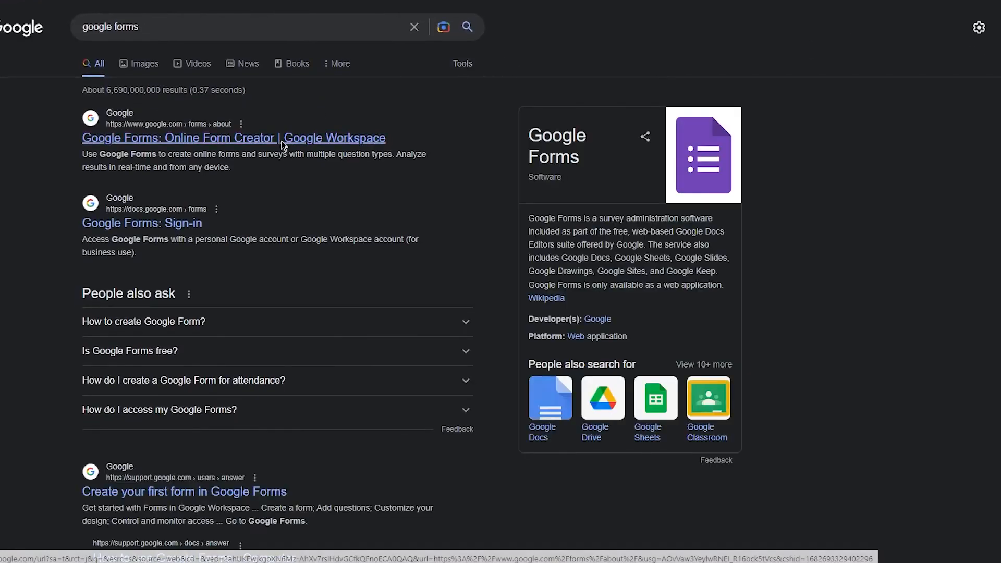
left_click(309, 134)
left_click(897, 9)
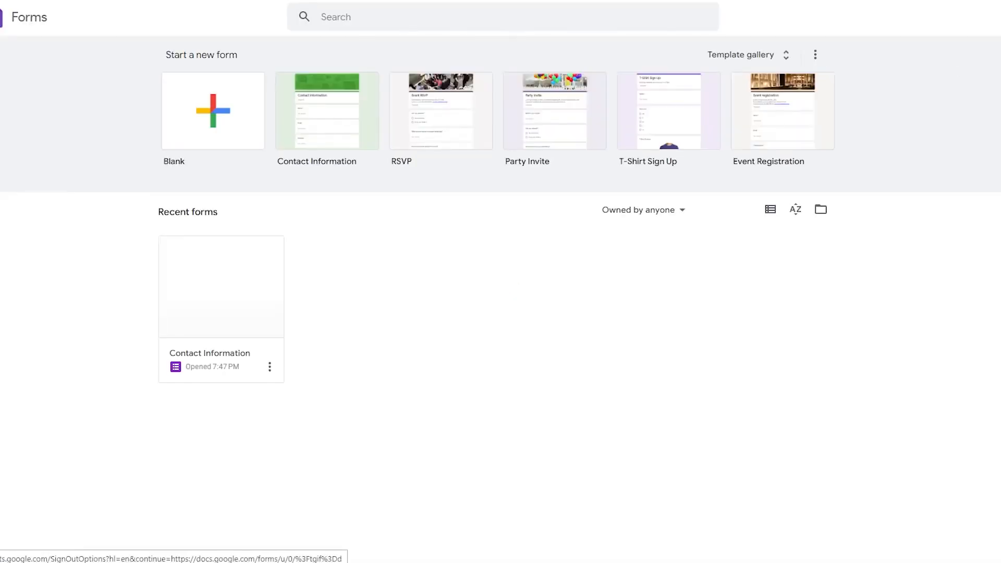
- Retitle the Contact Information form to 'Get in Touch' and dismiss the new-Forms popup
left_click(990, 16)
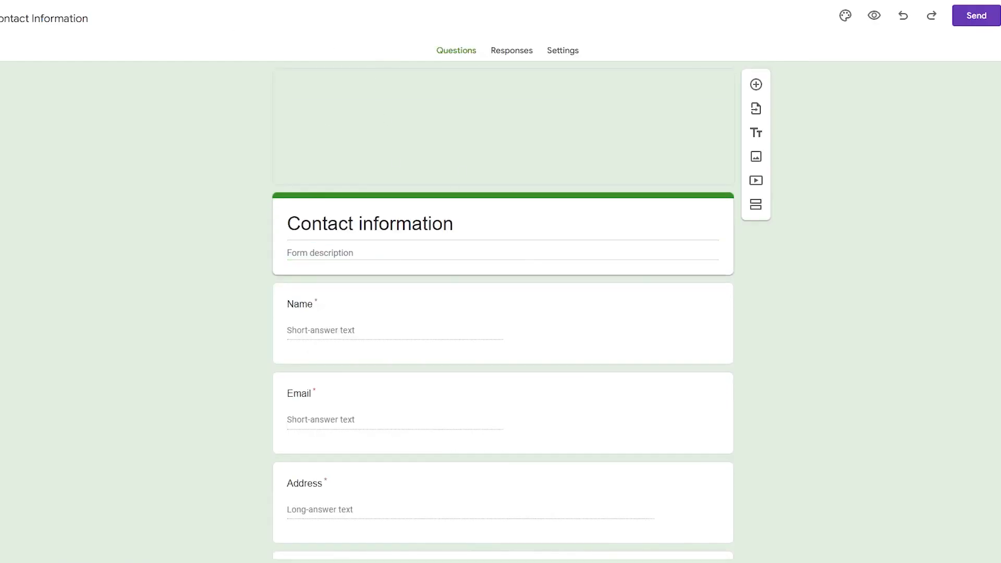
scroll(374, 153, "down", 4)
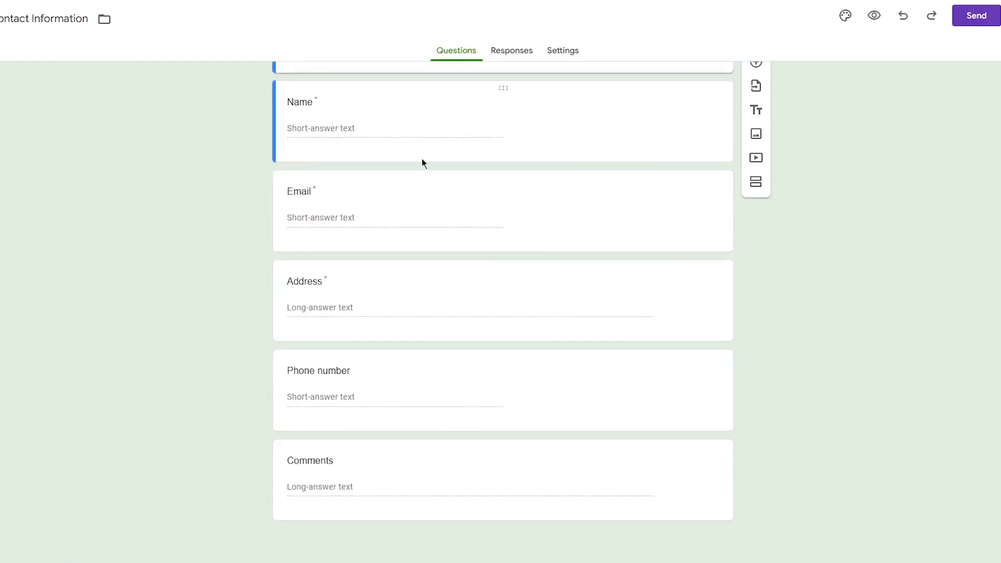
scroll(334, 181, "up", 4)
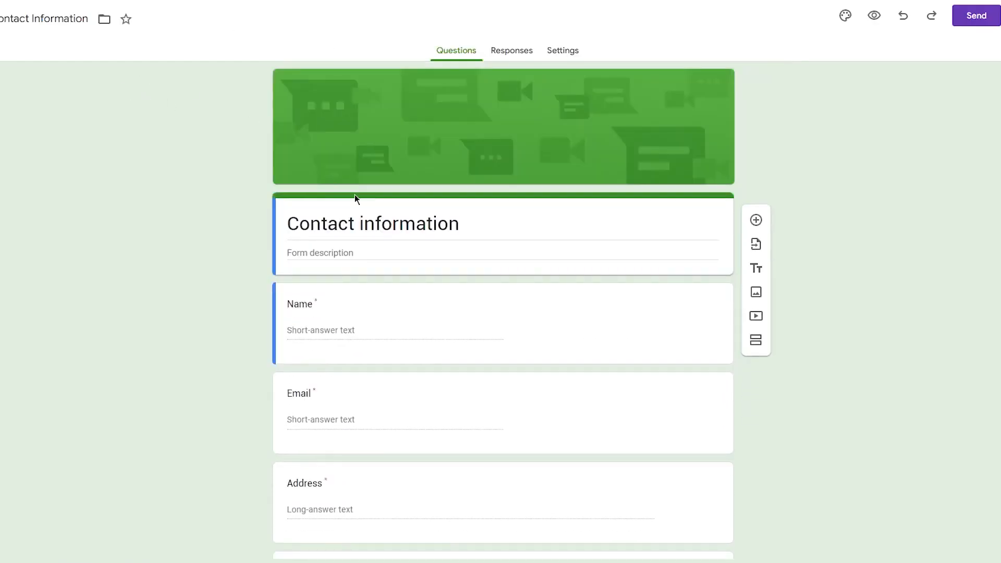
triple_click(279, 224)
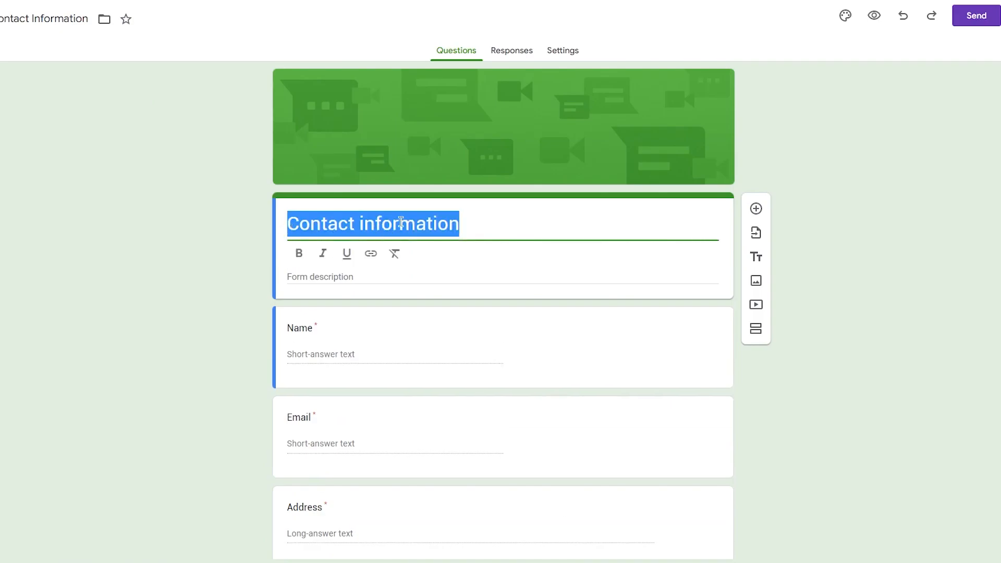
type("Get in T")
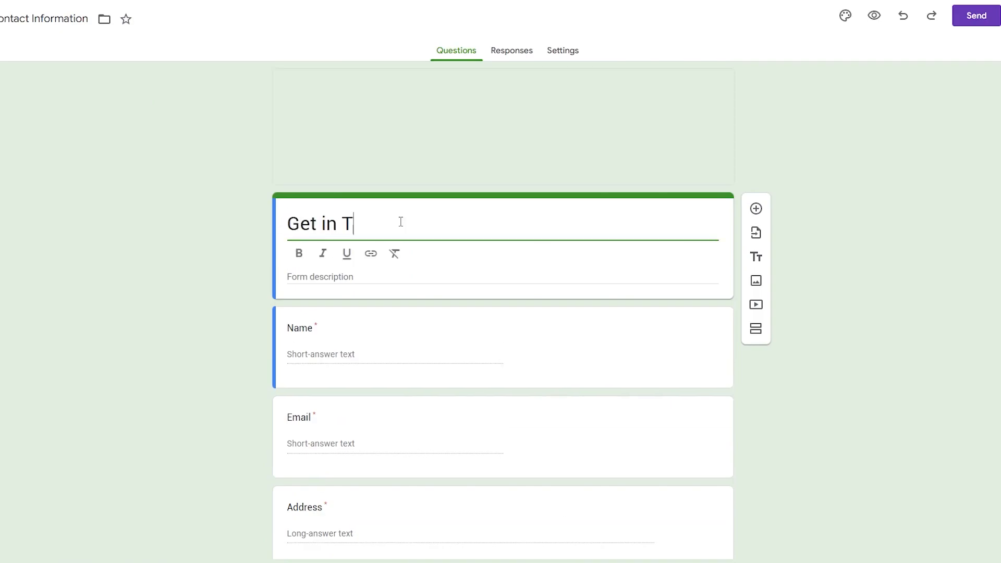
type("ouch")
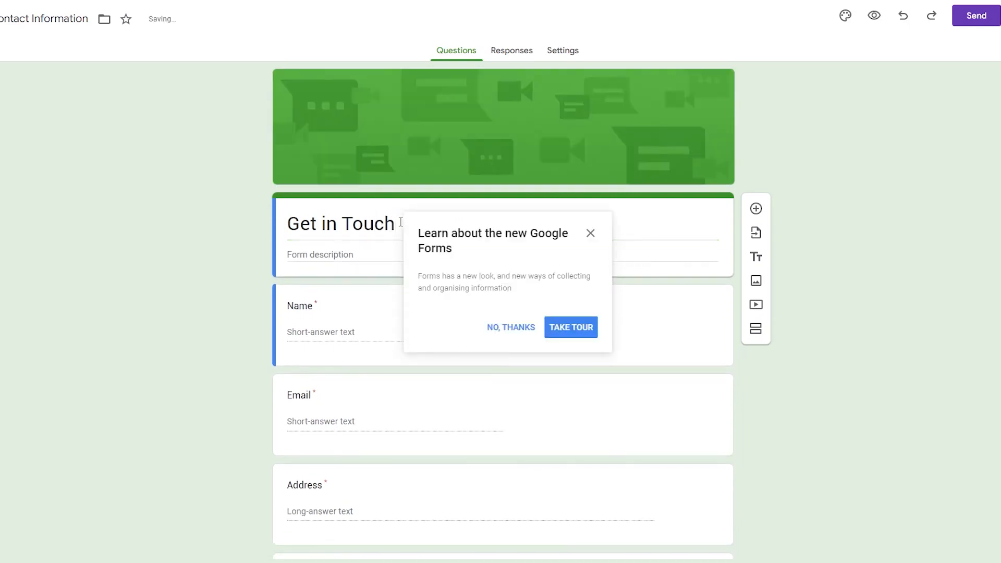
left_click(592, 235)
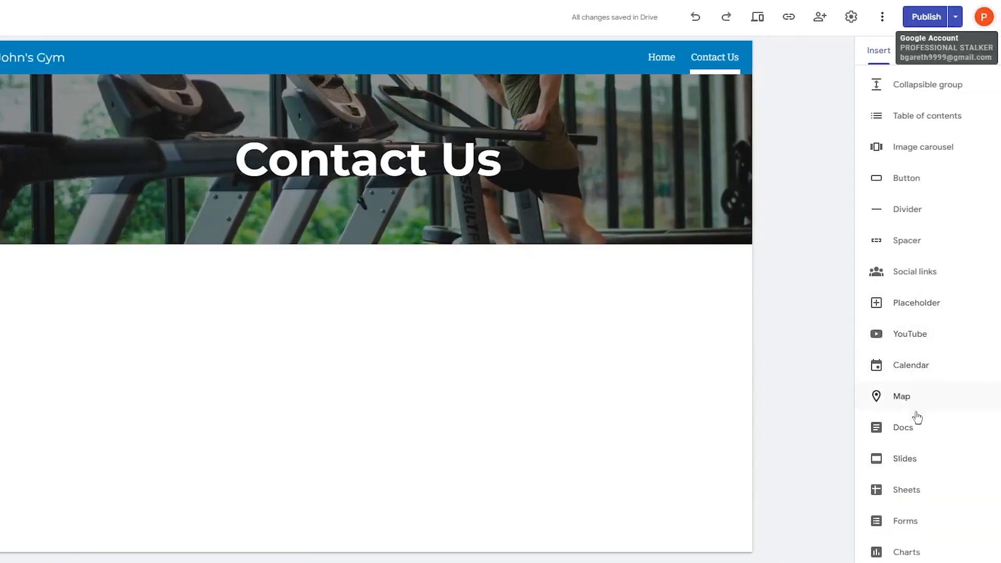
- Insert the Contact Information Google Form onto the Contact Us page
left_click(907, 521)
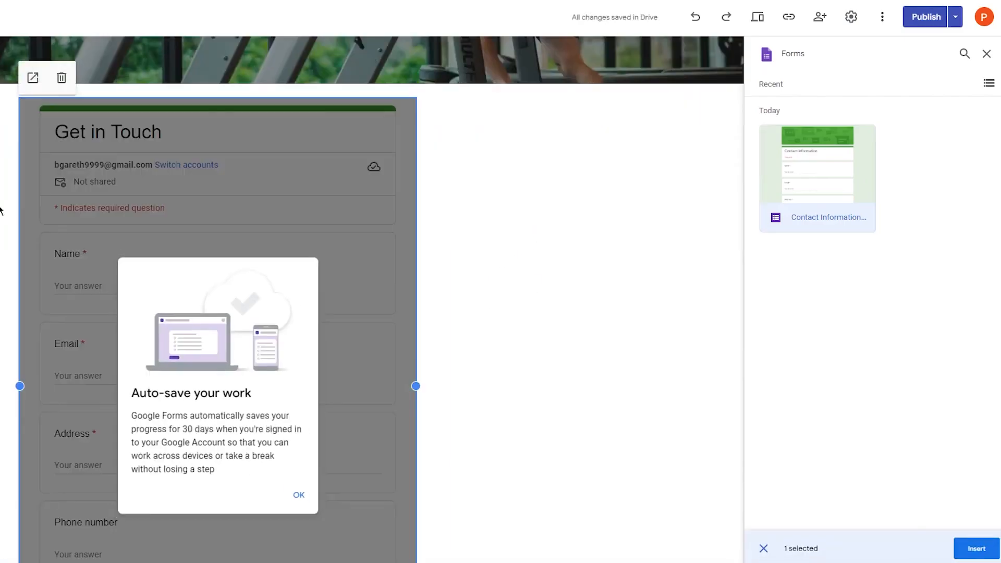
scroll(491, 394, "down", 5)
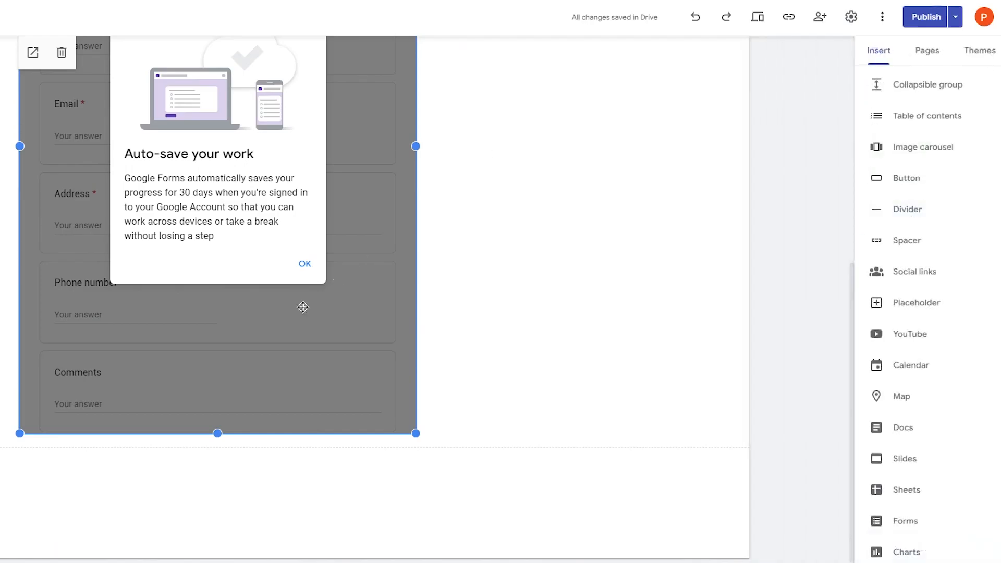
scroll(577, 232, "up", 5)
double_click(577, 296)
scroll(670, 326, "down", 5)
- Widen the embedded form block so all fields and the Submit button are visible
left_click(275, 382)
left_click_drag(412, 432, 571, 467)
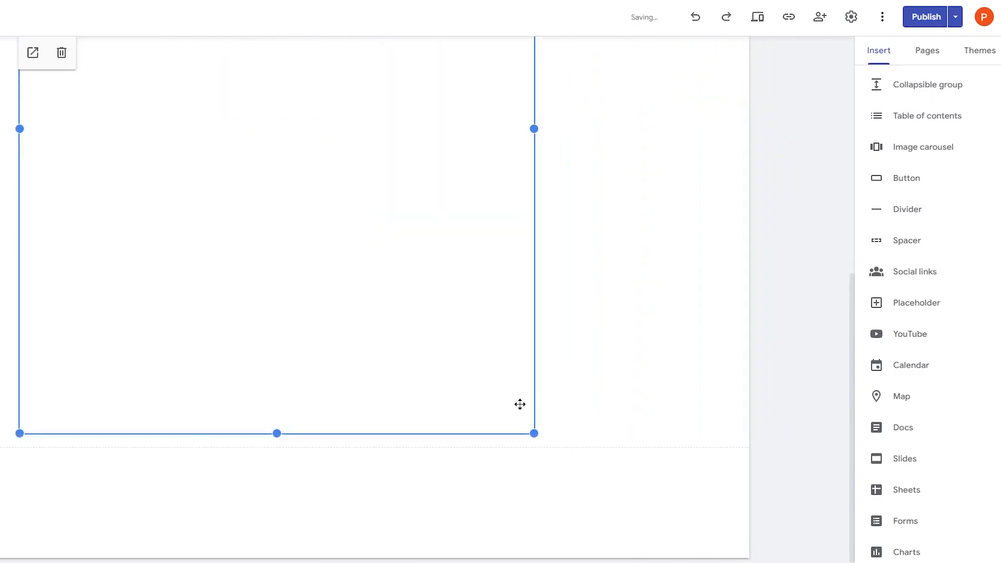
left_click_drag(533, 433, 710, 447)
scroll(578, 315, "down", 5)
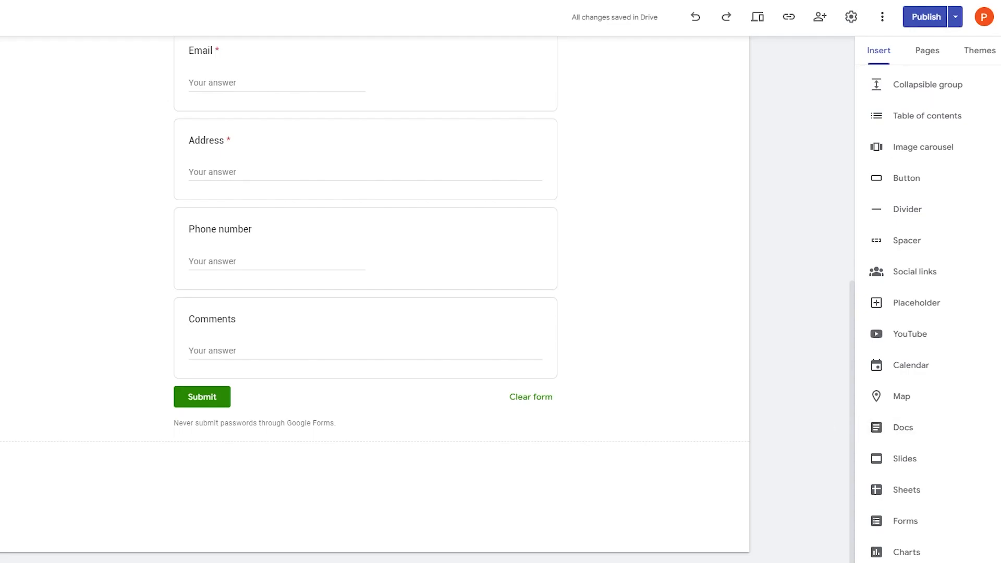
scroll(920, 334, "up", 1)
scroll(621, 324, "up", 8)
scroll(620, 324, "down", 7)
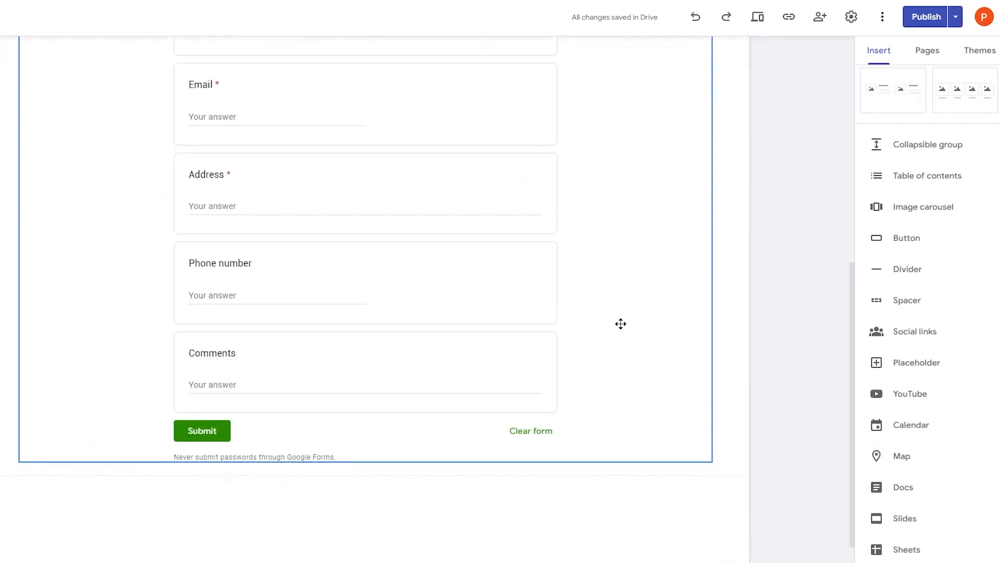
scroll(620, 324, "down", 1)
mouse_move(652, 467)
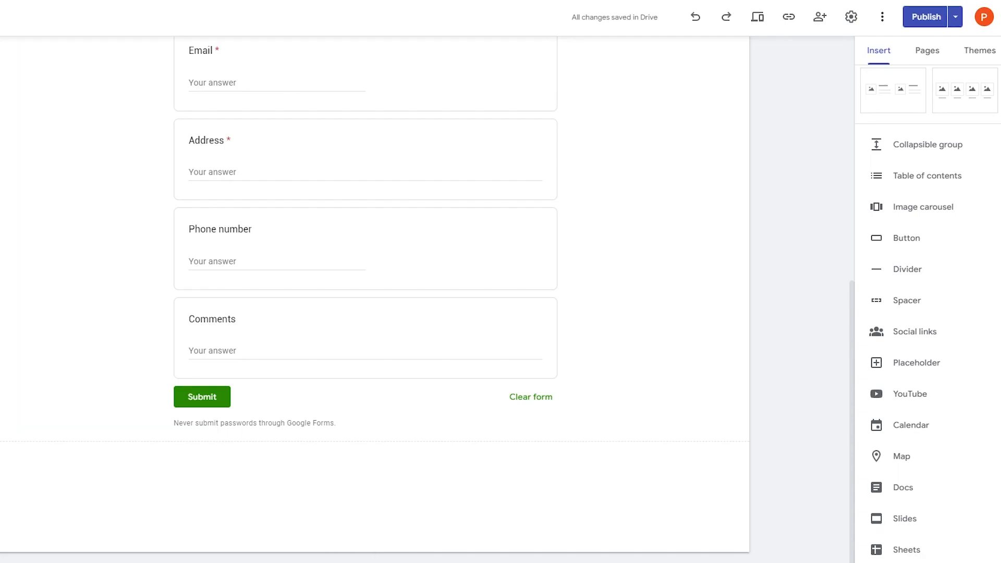
- Dismiss the publishing intro, review the draft changes, and publish the John's Gym site
left_click(929, 24)
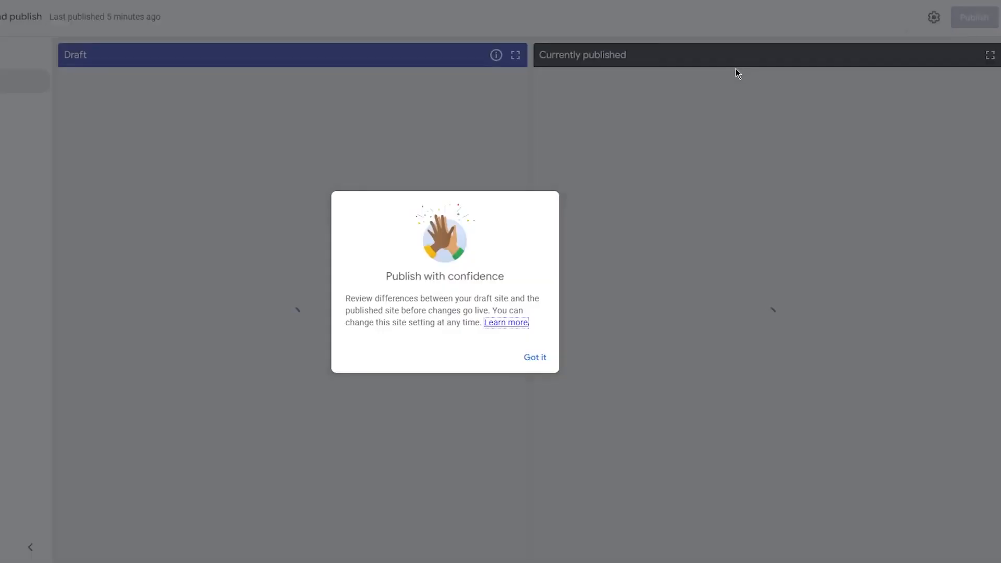
left_click(535, 357)
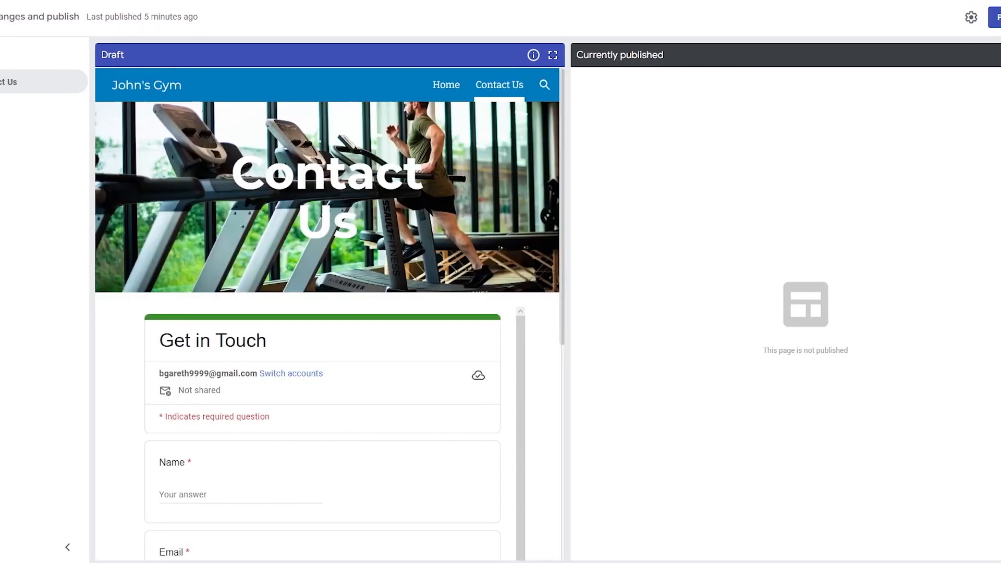
scroll(477, 186, "down", 5)
scroll(391, 218, "down", 2)
scroll(389, 272, "up", 3)
scroll(389, 273, "down", 4)
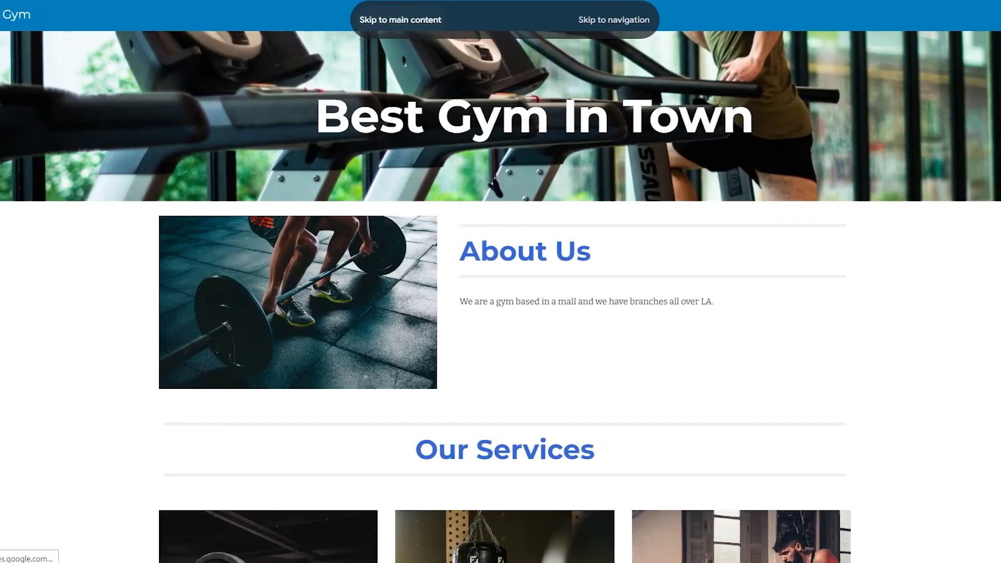
scroll(498, 172, "down", 5)
scroll(494, 159, "up", 5)
scroll(158, 82, "down", 5)
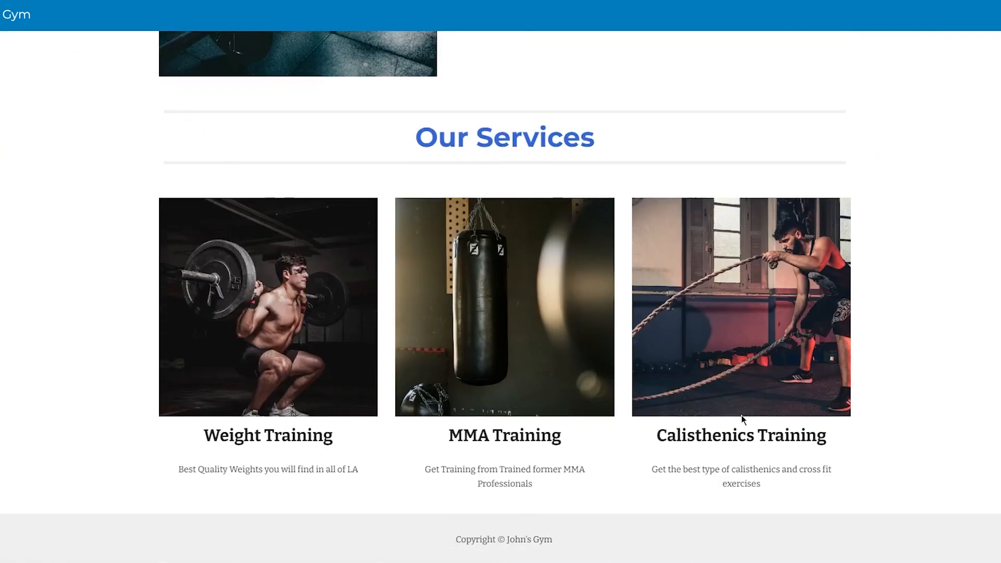
scroll(742, 418, "up", 5)
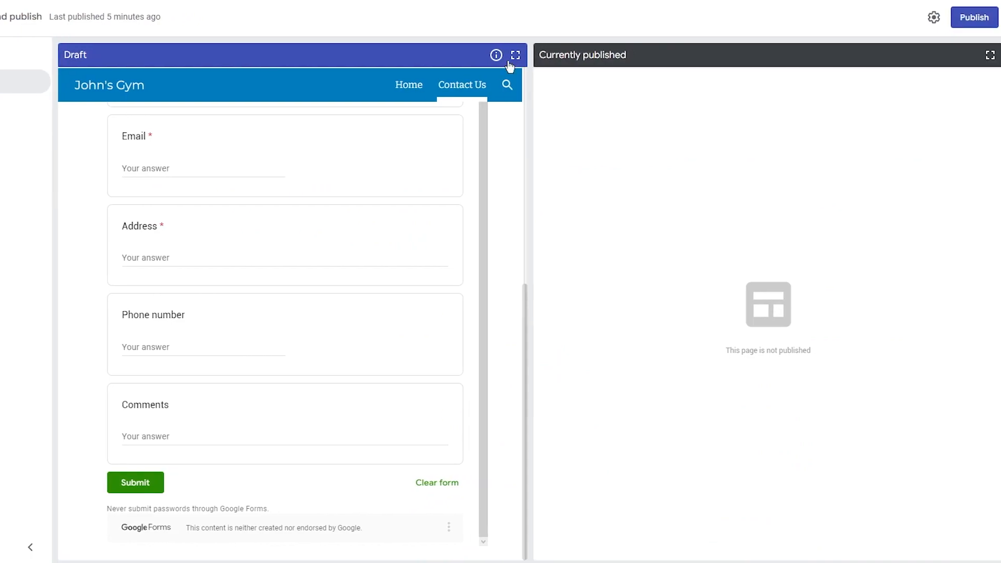
left_click(973, 18)
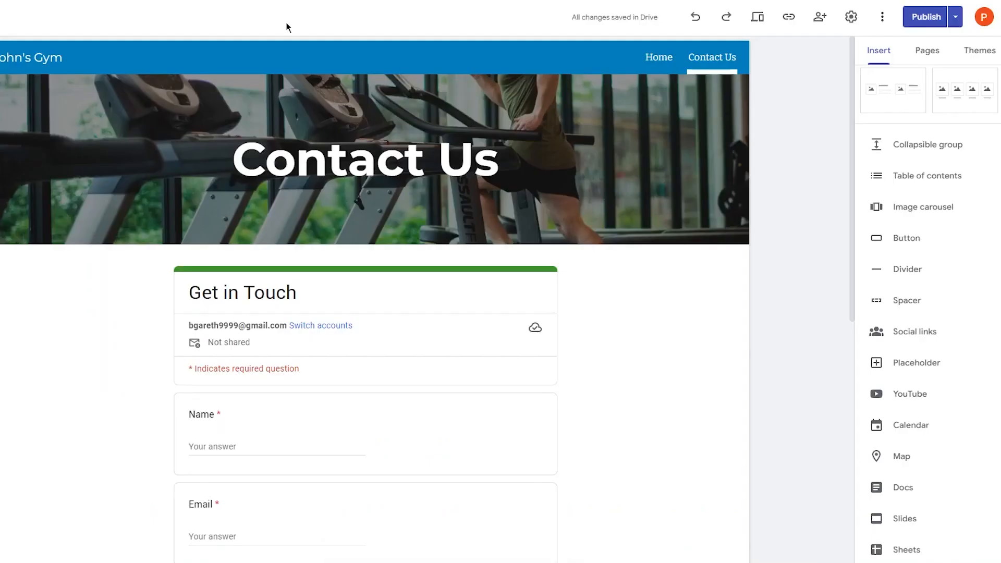
- View the published site and go to its Contact Us page
left_click(918, 15)
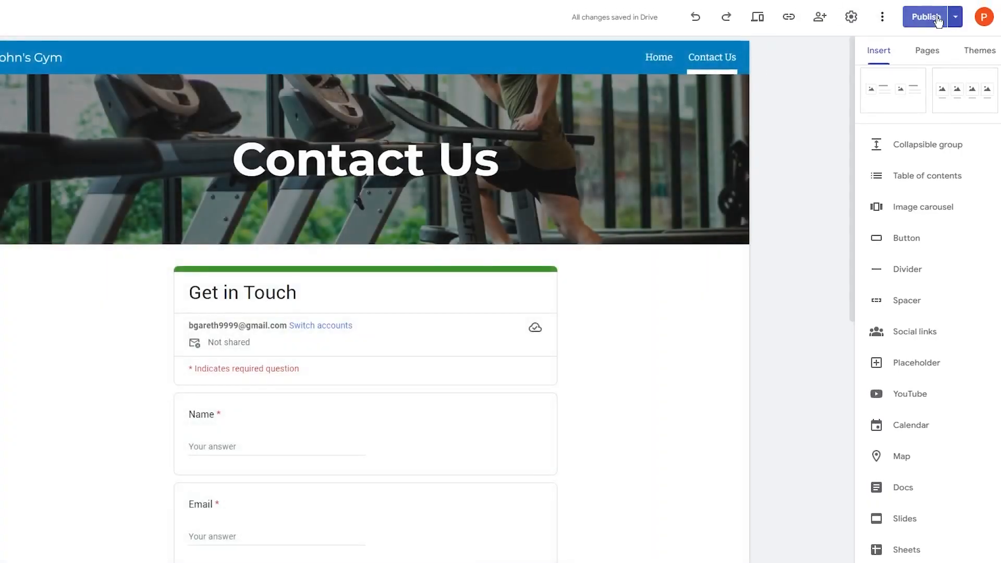
left_click(952, 11)
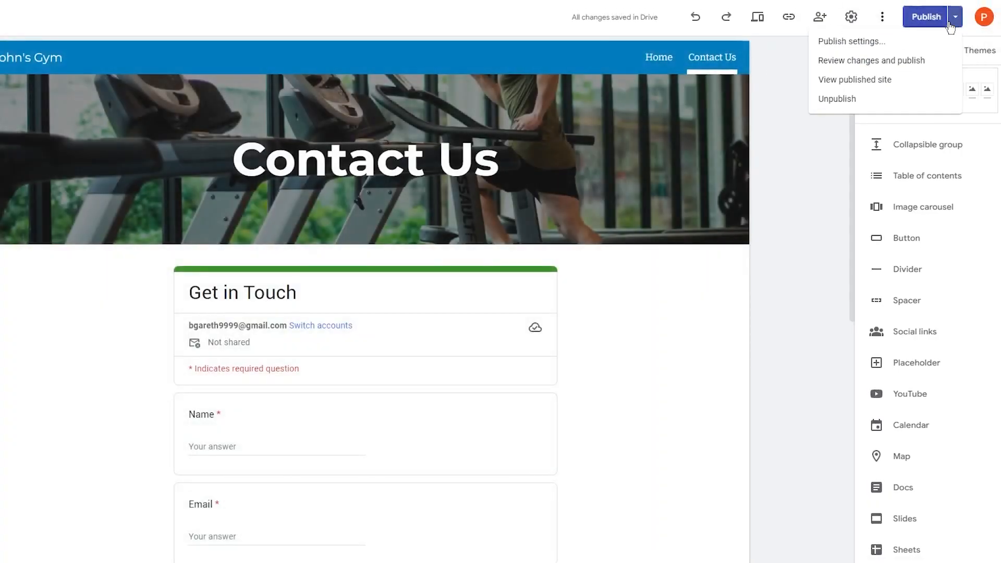
left_click(949, 25)
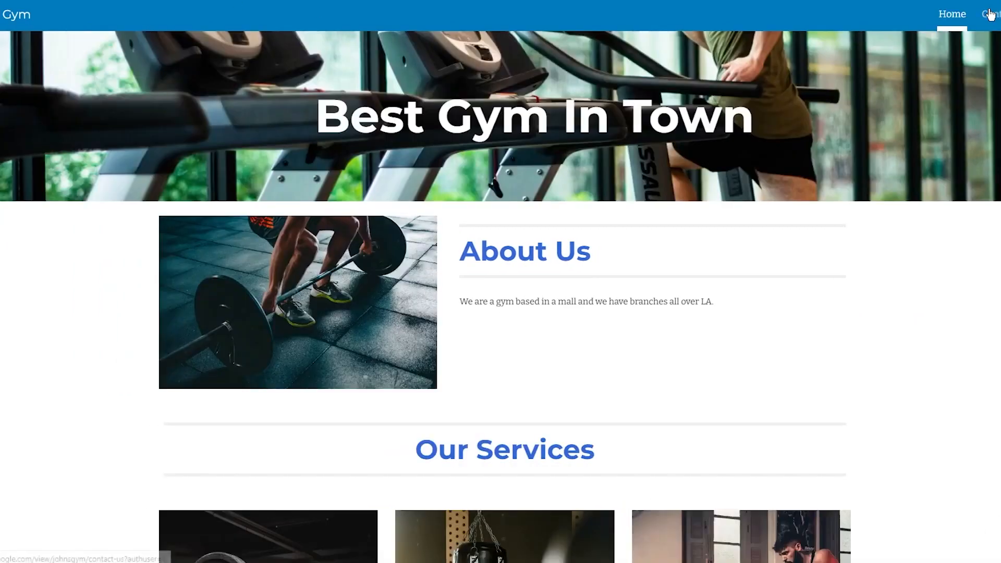
left_click(990, 15)
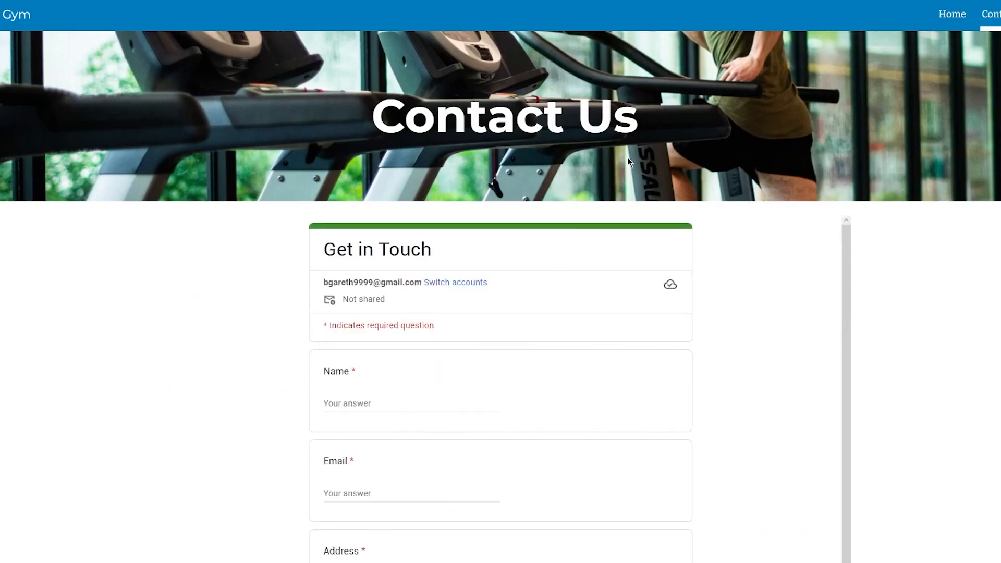
scroll(290, 158, "down", 3)
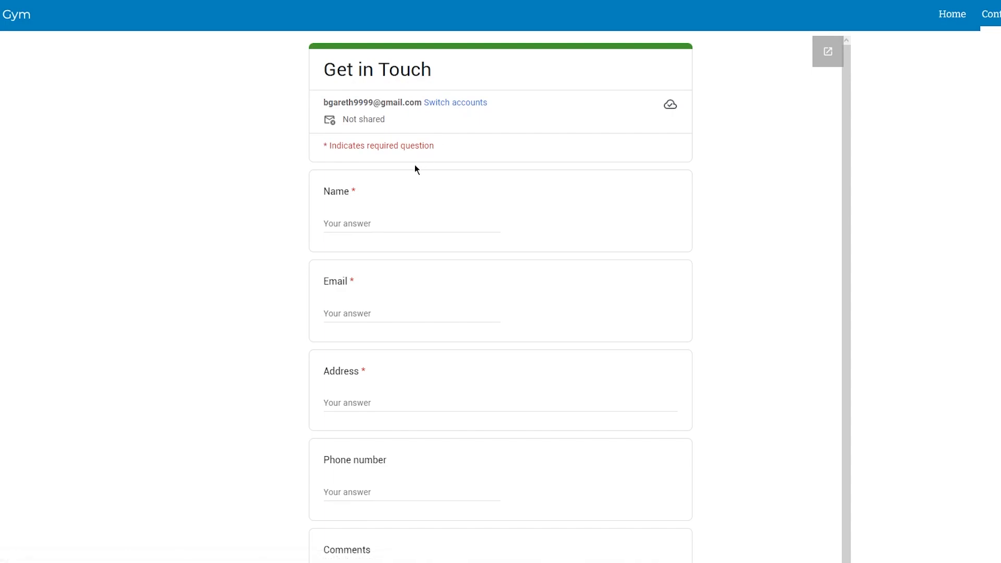
- Enter a placeholder name and autofill the email and contact fields
left_click(362, 229)
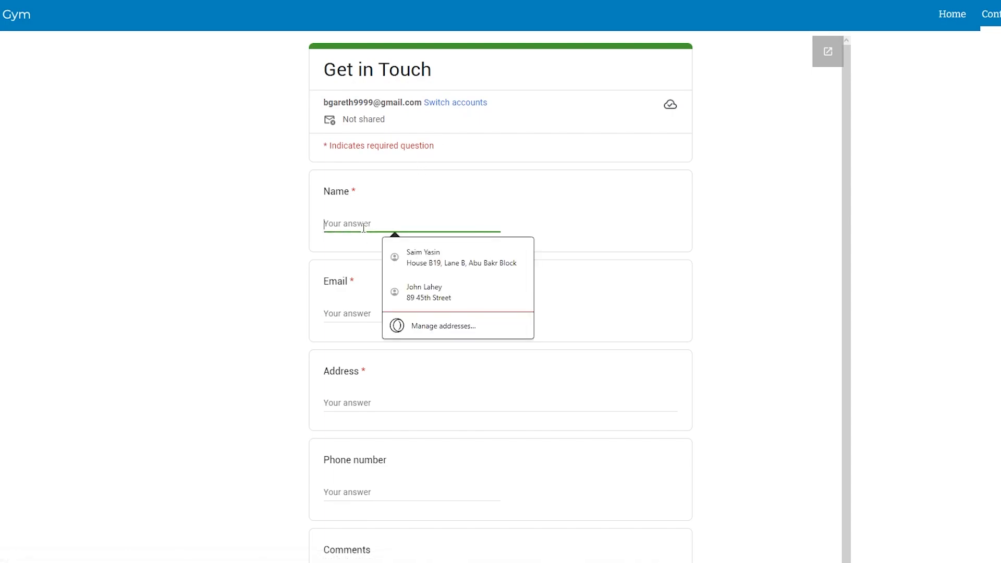
type("dfasdfsdf")
left_click(383, 312)
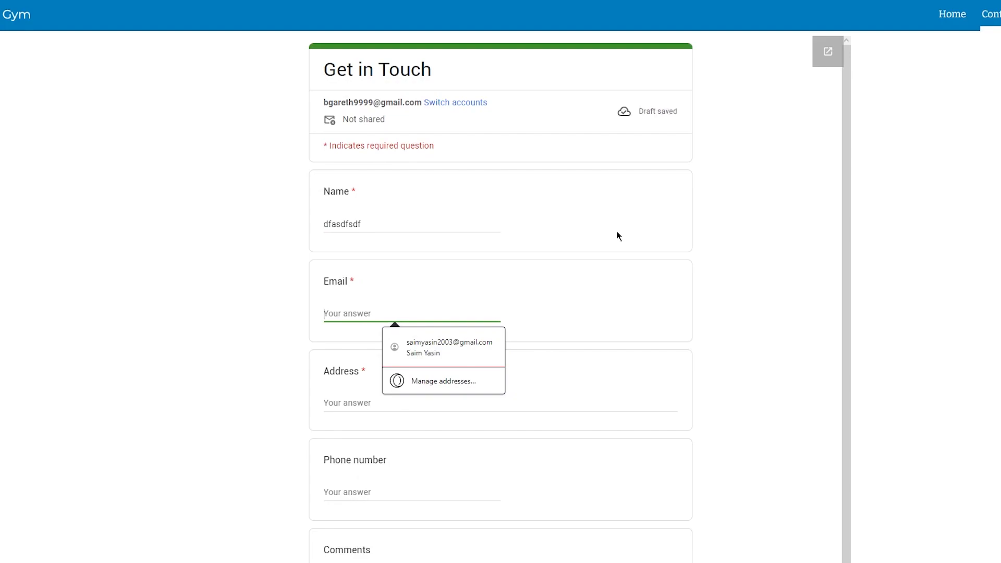
left_click(448, 347)
scroll(546, 281, "down", 1)
scroll(546, 285, "down", 3)
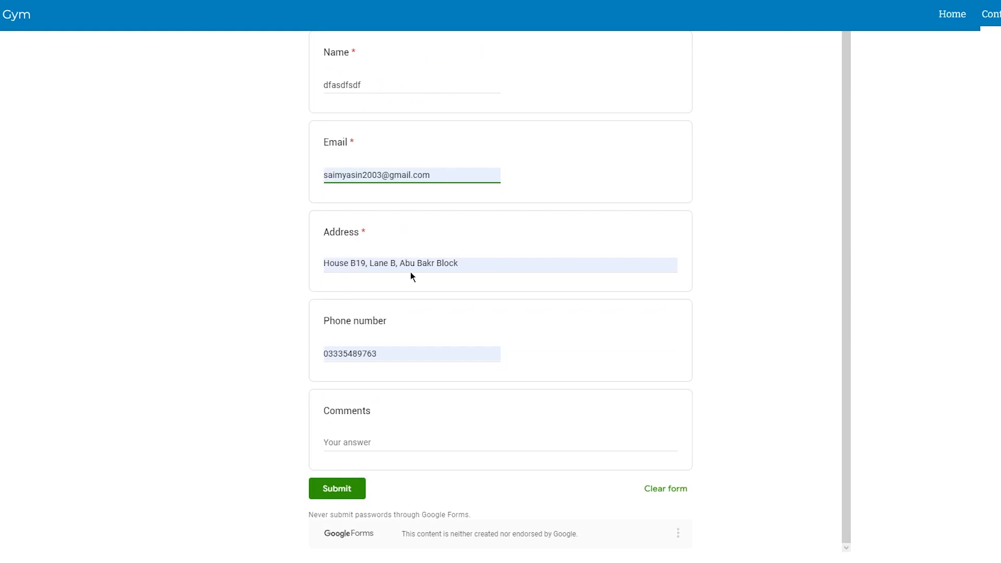
left_click(208, 275)
- Write a test comment in the Comments field and submit the form
left_click(344, 440)
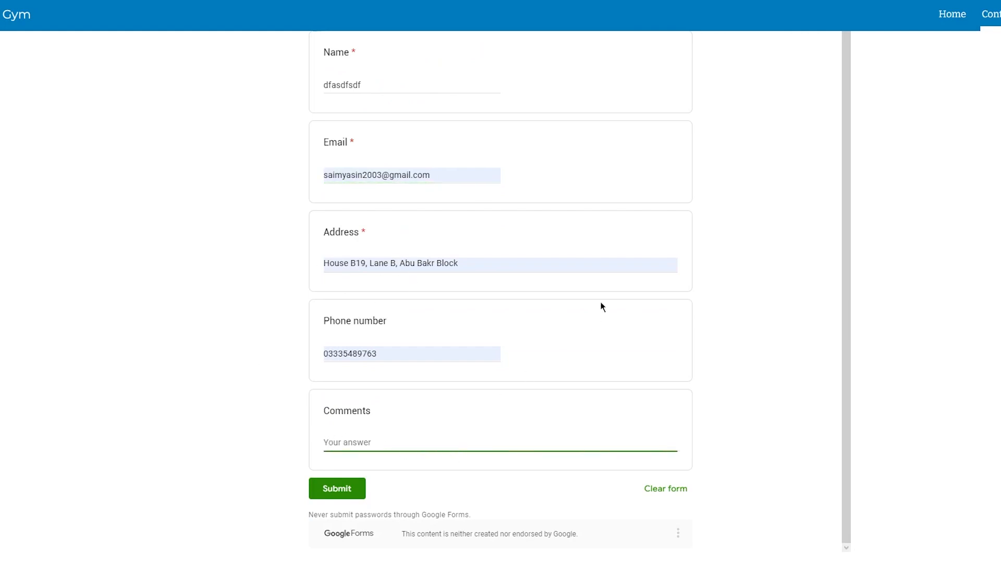
type("saodiajsiofnsjandf ansidfh asdngf adgn a")
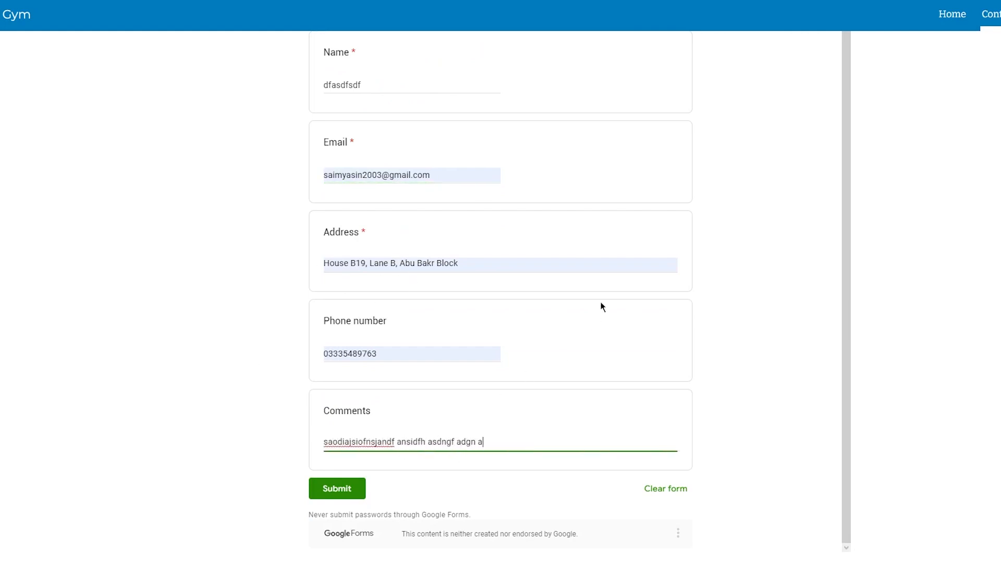
left_click(342, 491)
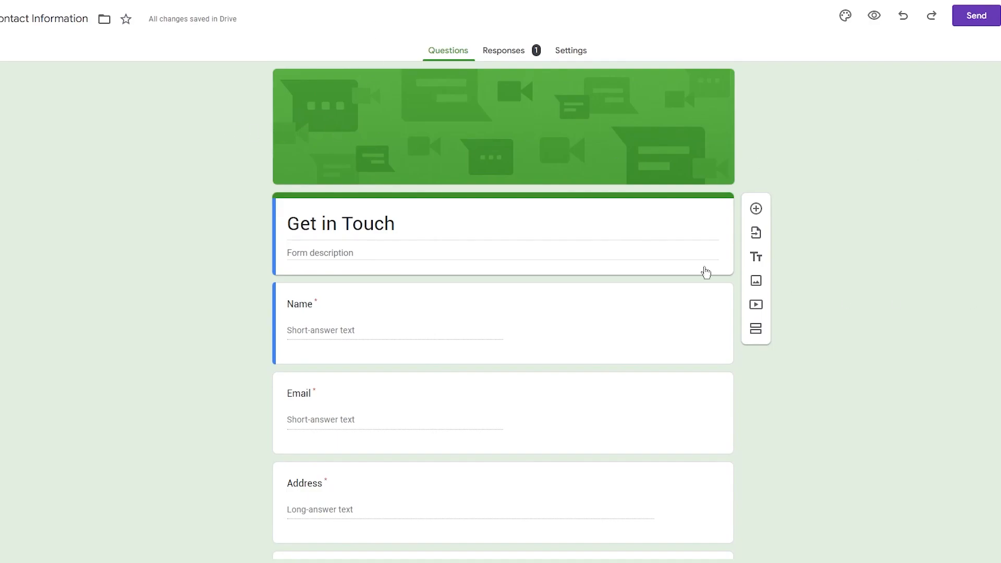
- Review the single test response in the summary, then go to the form's Settings
left_click(478, 51)
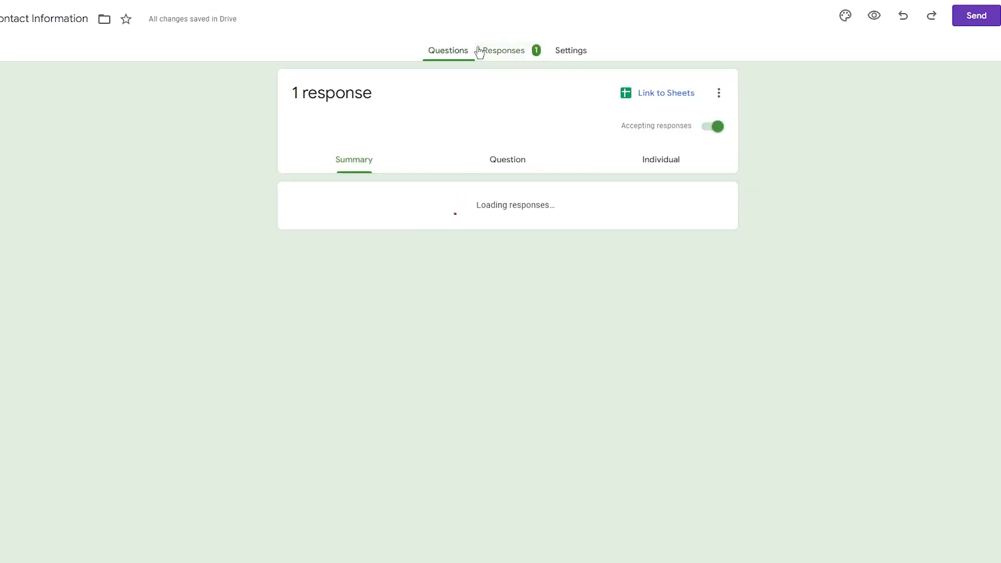
scroll(430, 213, "down", 1)
scroll(315, 169, "down", 2)
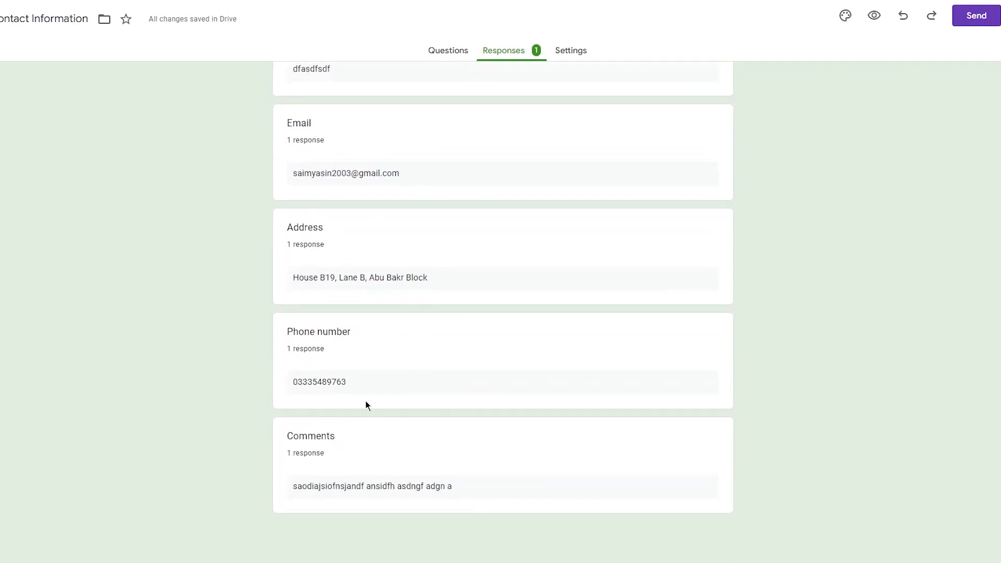
scroll(566, 315, "up", 3)
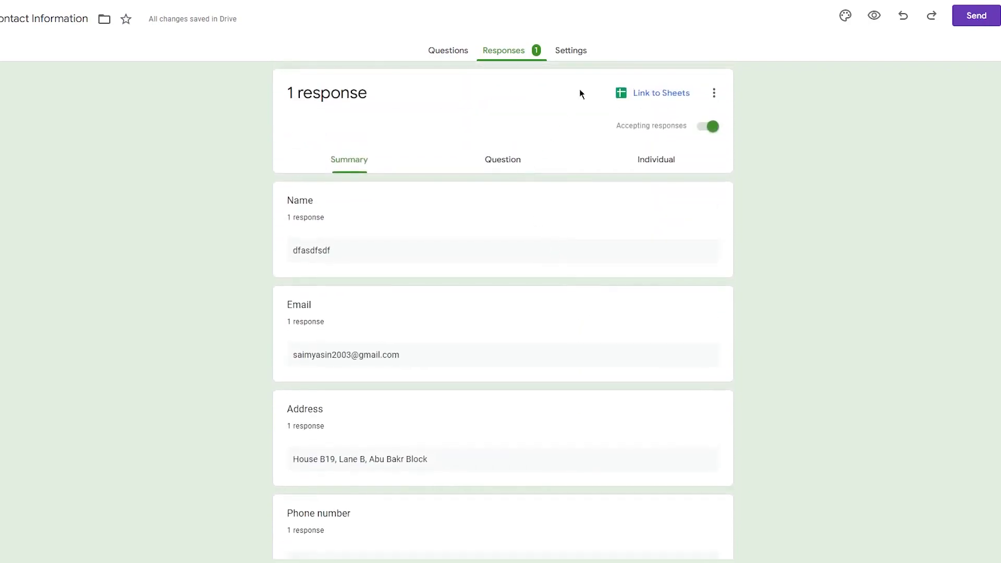
left_click(568, 56)
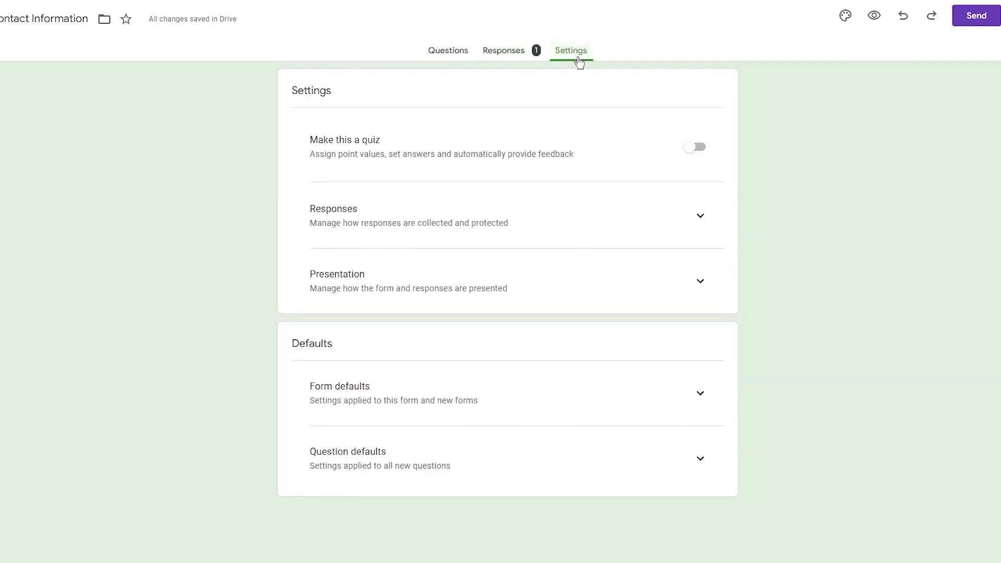
left_click(958, 15)
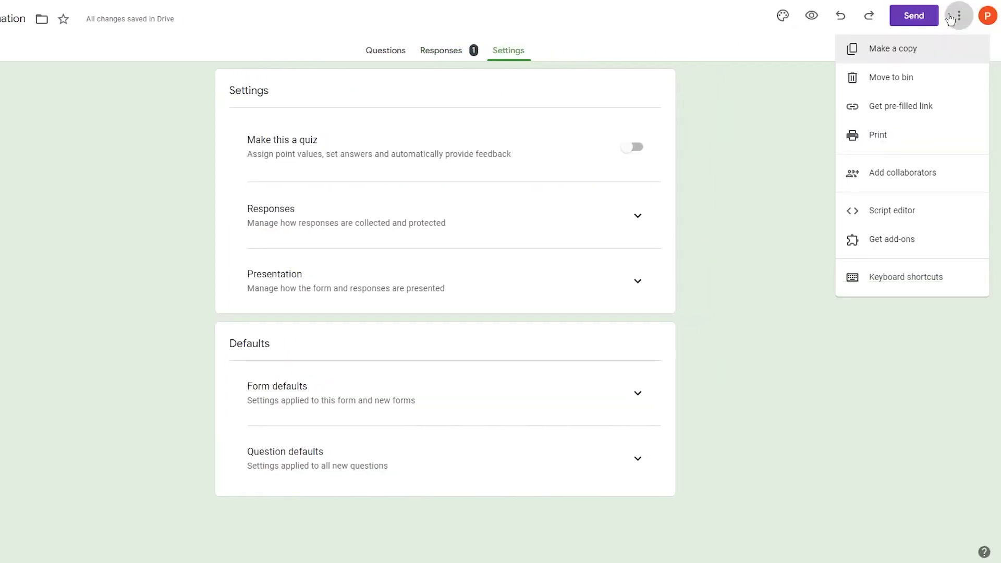
left_click(879, 246)
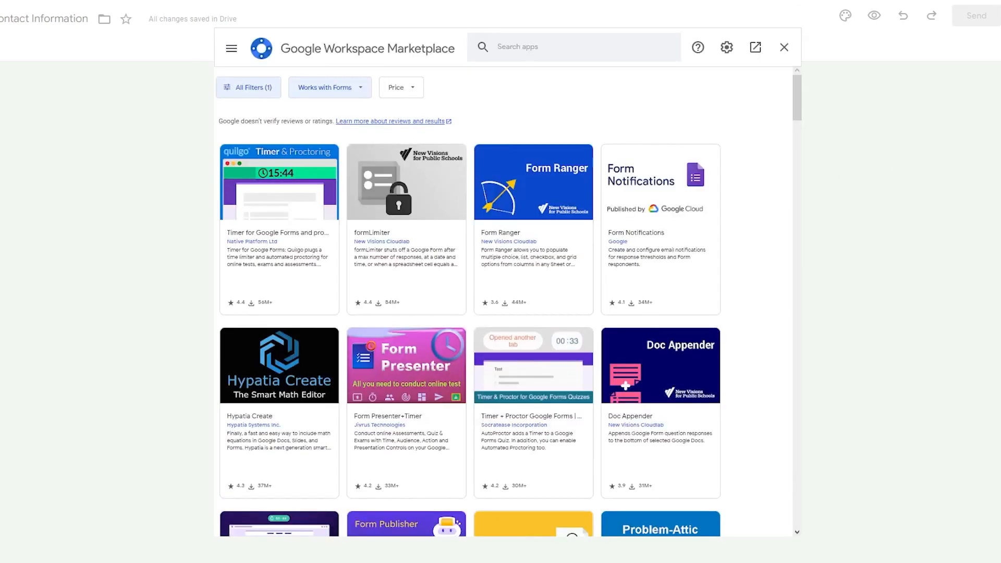
left_click(573, 45)
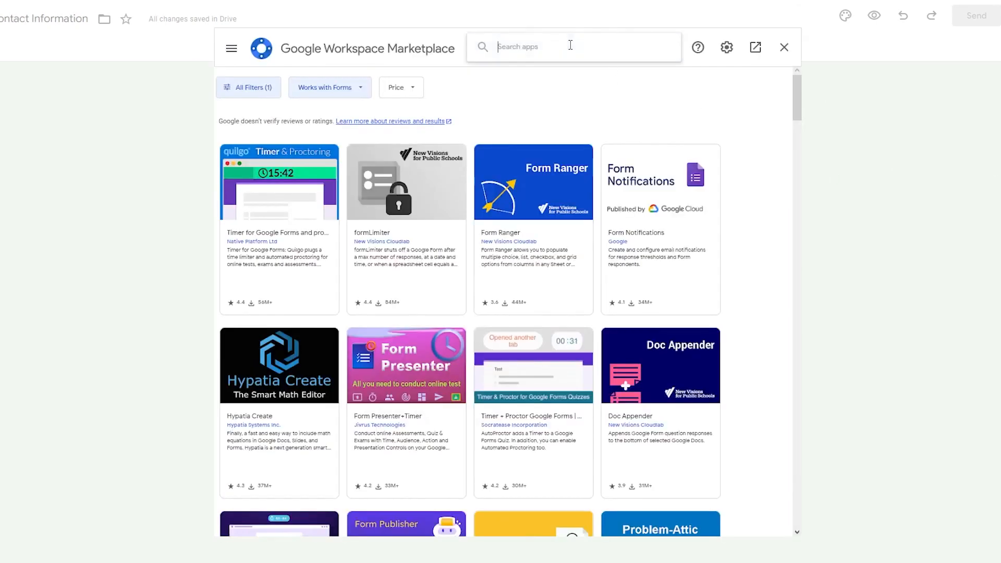
type("email ")
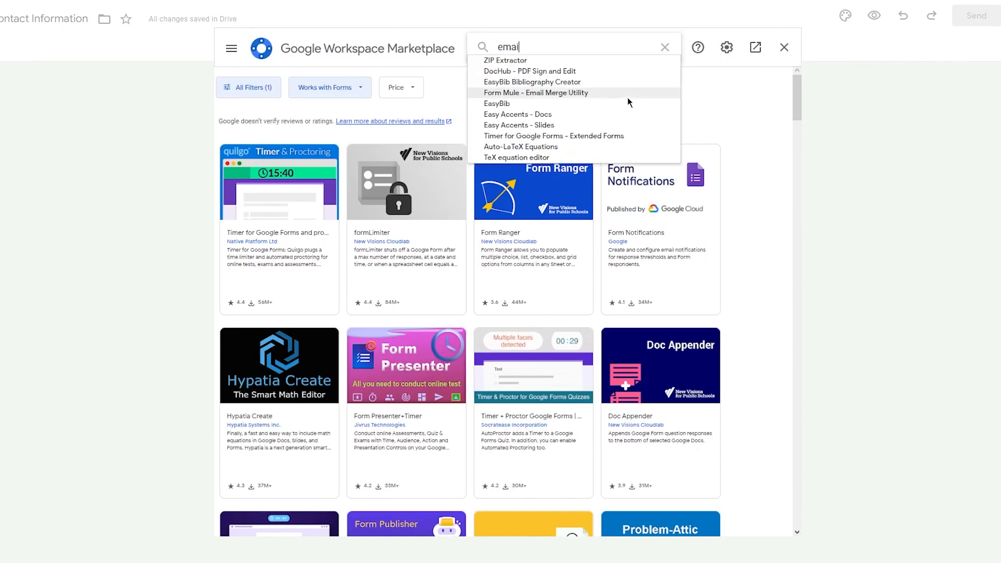
type("notifications")
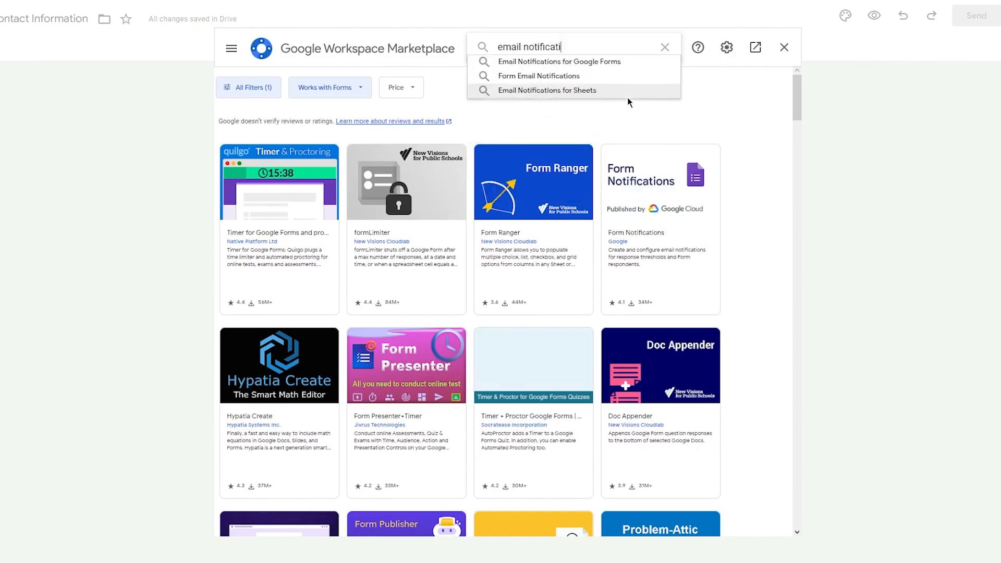
left_click(582, 75)
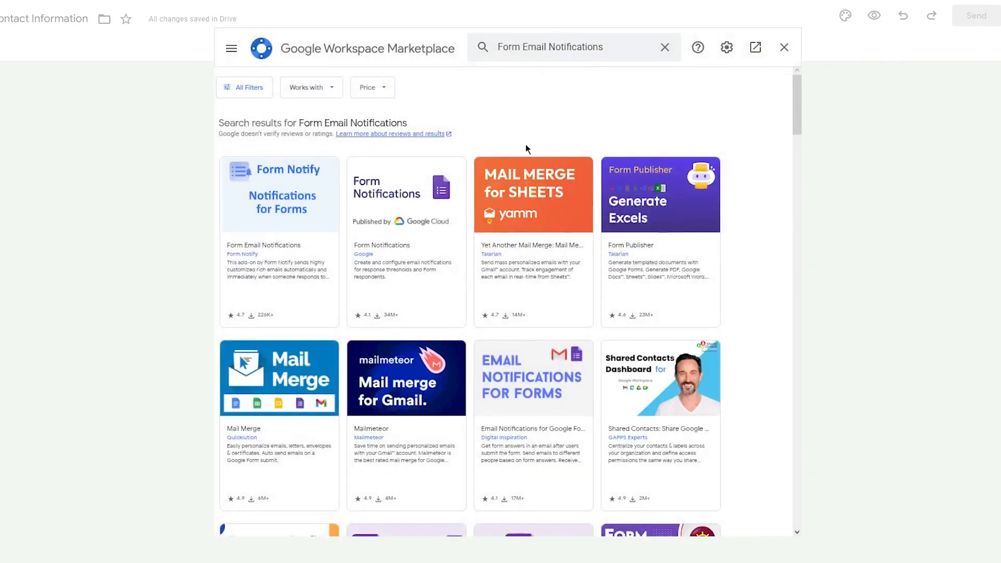
scroll(525, 148, "down", 4)
scroll(526, 144, "down", 1)
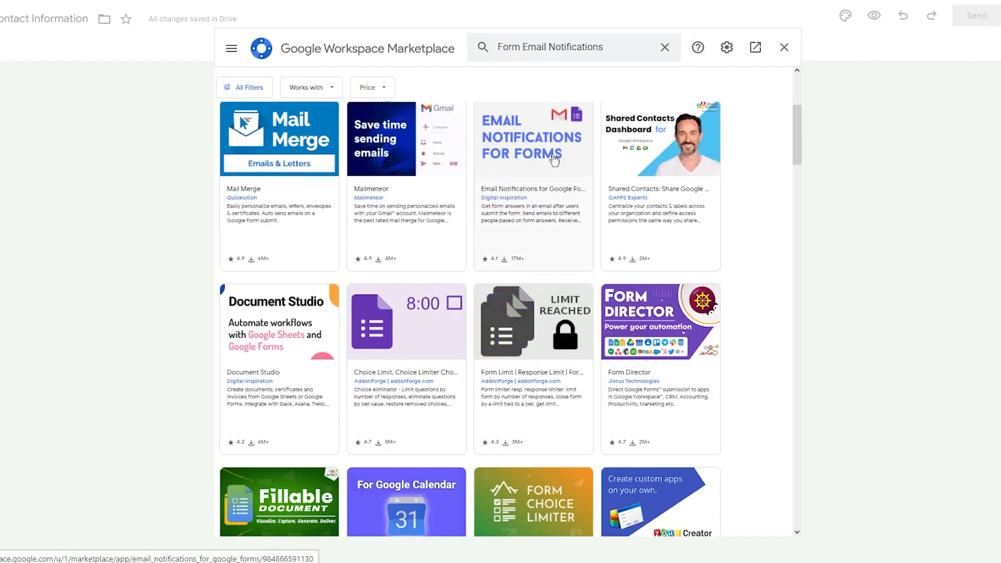
left_click(556, 162)
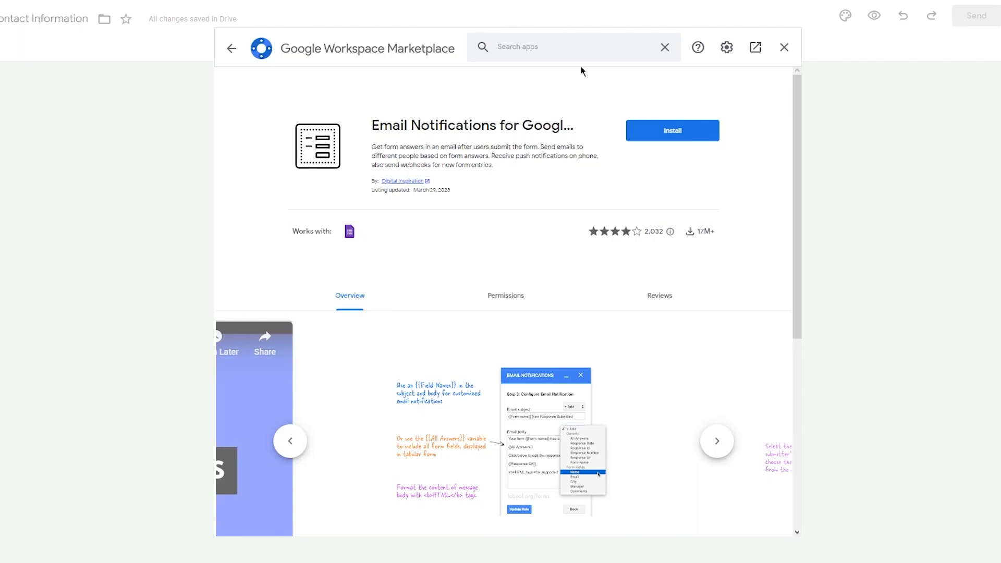
left_click(783, 48)
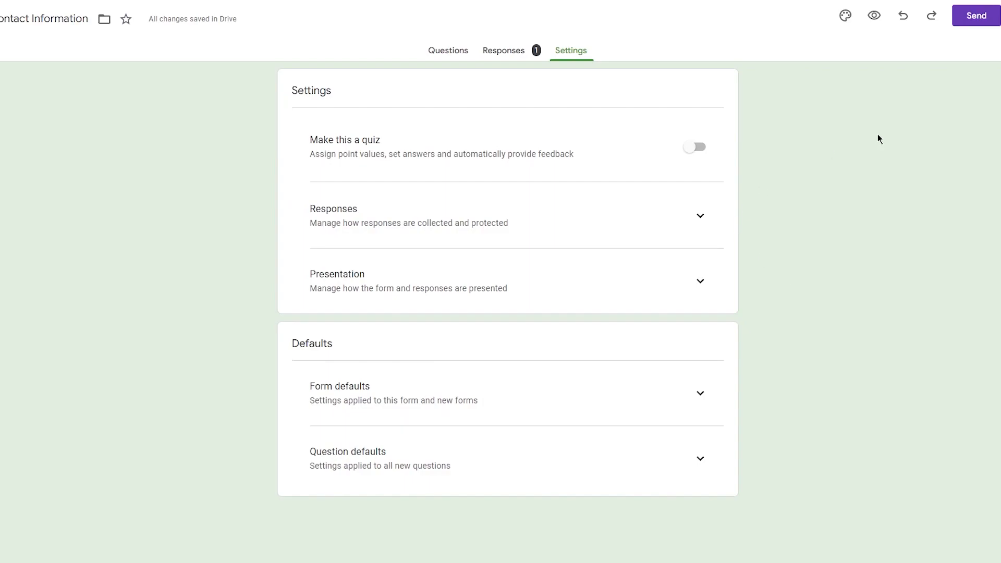
- Enable email notifications for new responses from the Responses tab's options menu
left_click(495, 53)
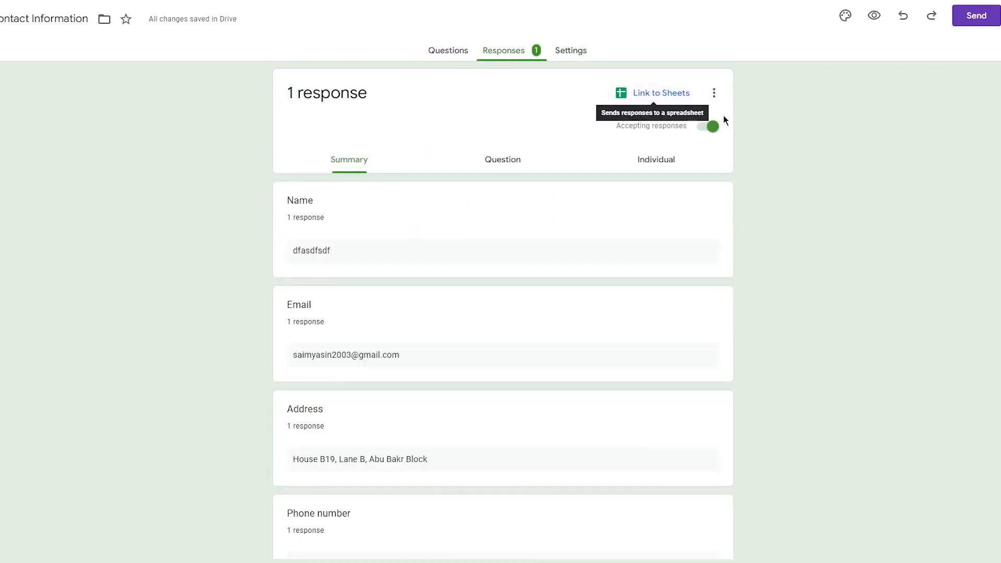
left_click(713, 92)
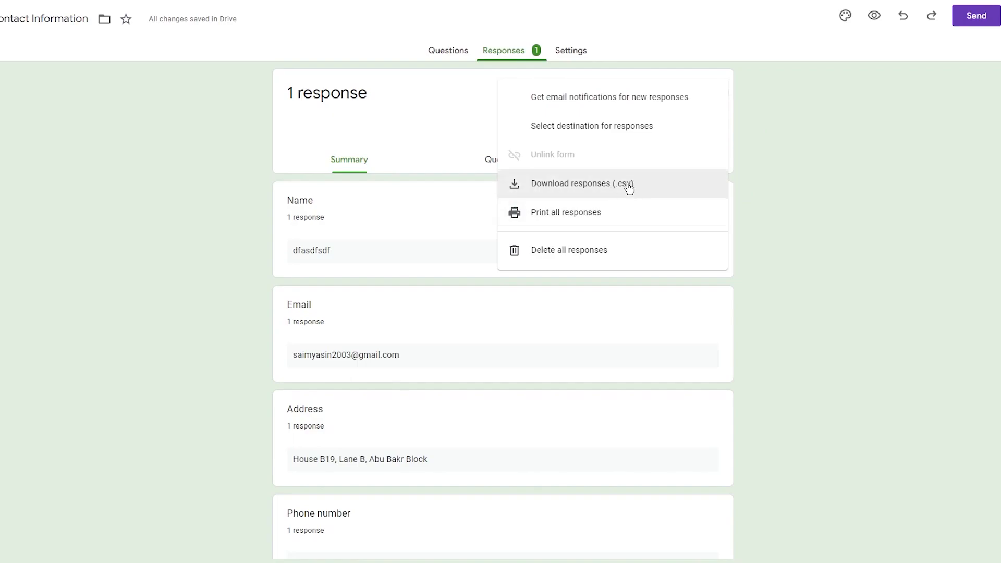
left_click(587, 102)
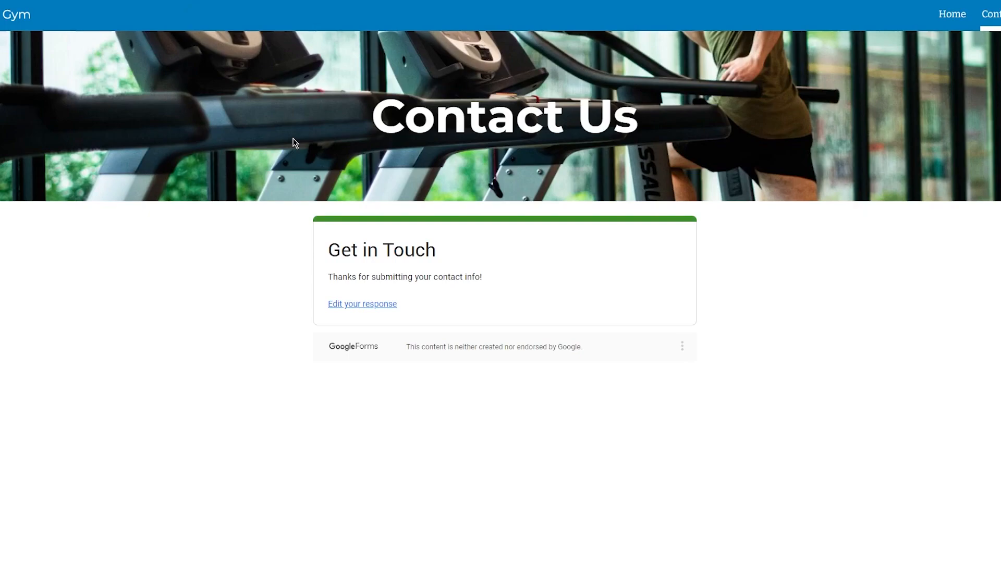
- Reopen the submitted response with Edit your response and submit it again
left_click(349, 304)
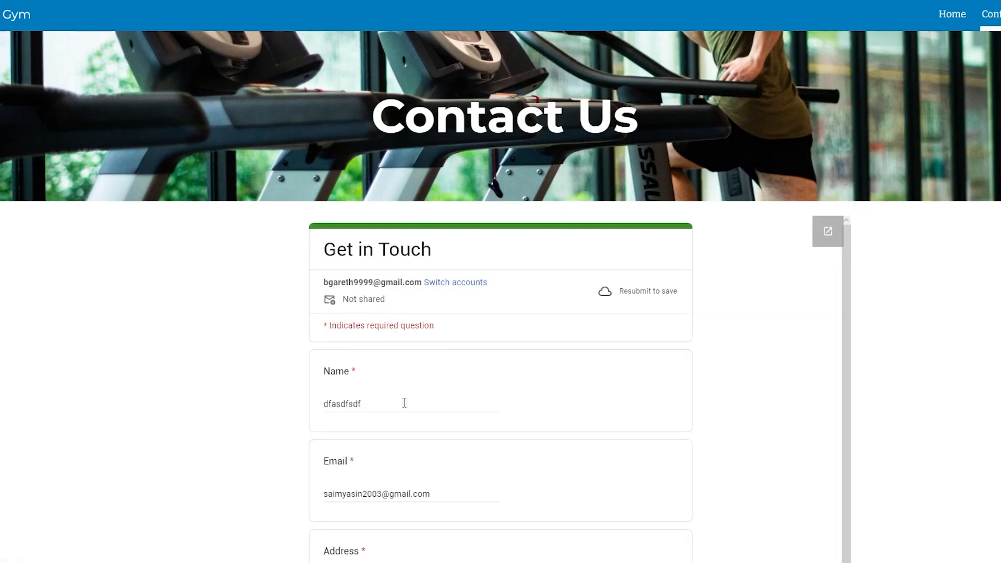
scroll(406, 401, "down", 1)
scroll(505, 476, "down", 5)
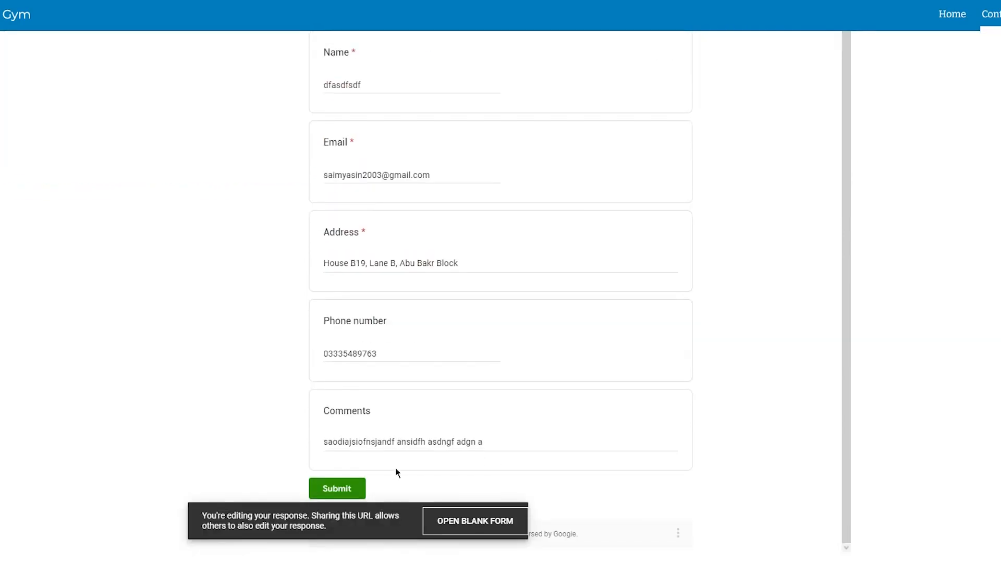
left_click(359, 487)
- Open Gmail by typing 'gm' in the address bar
scroll(457, 233, "up", 5)
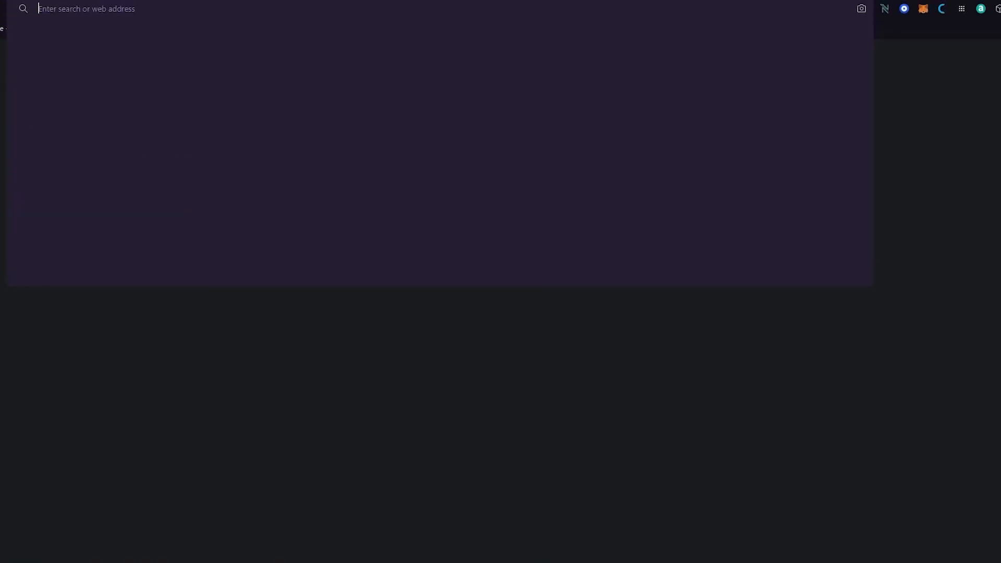
type("gm")
key("Return")
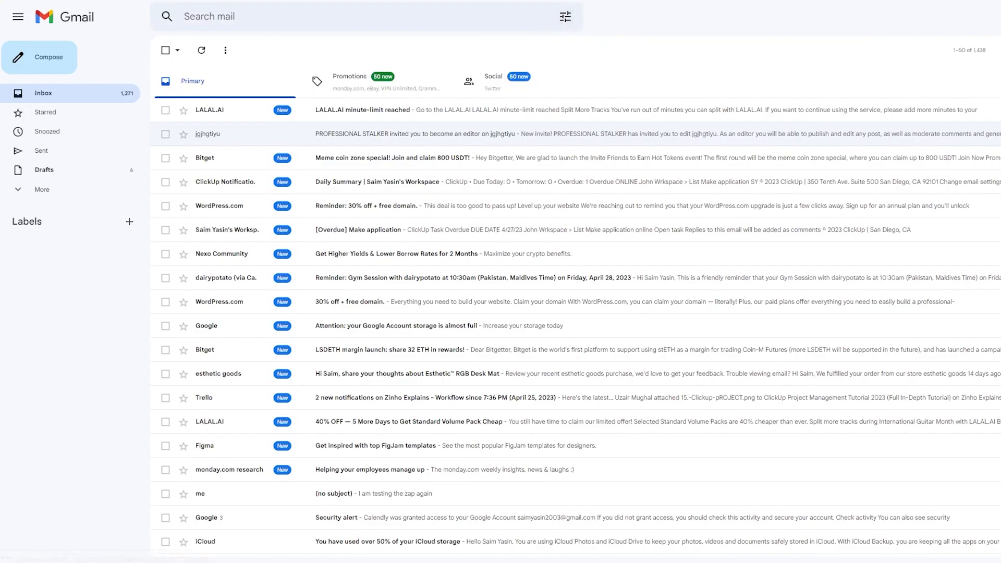
- Switch Gmail to the other Google account and dismiss the desktop notifications prompt
left_click(1000, 17)
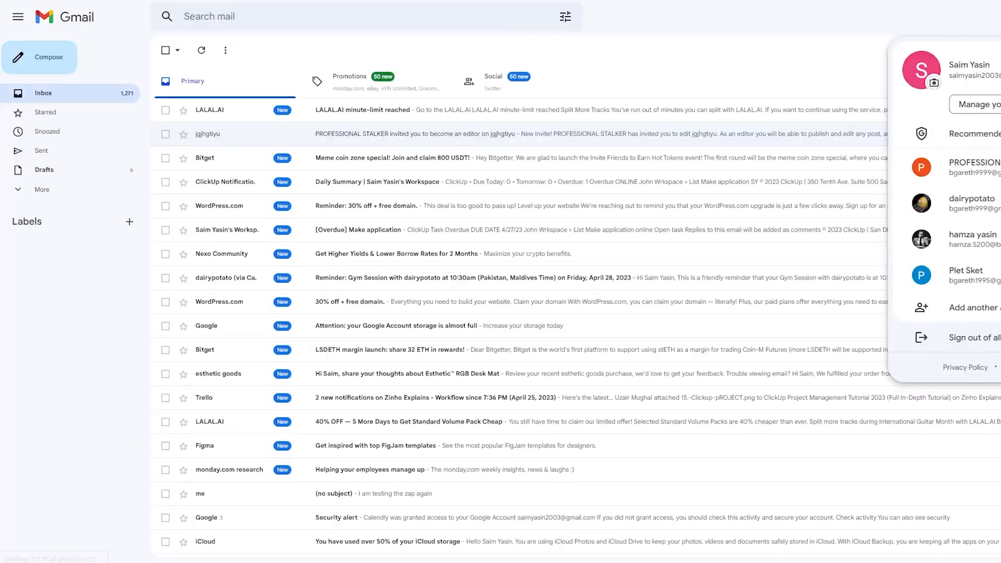
left_click(990, 167)
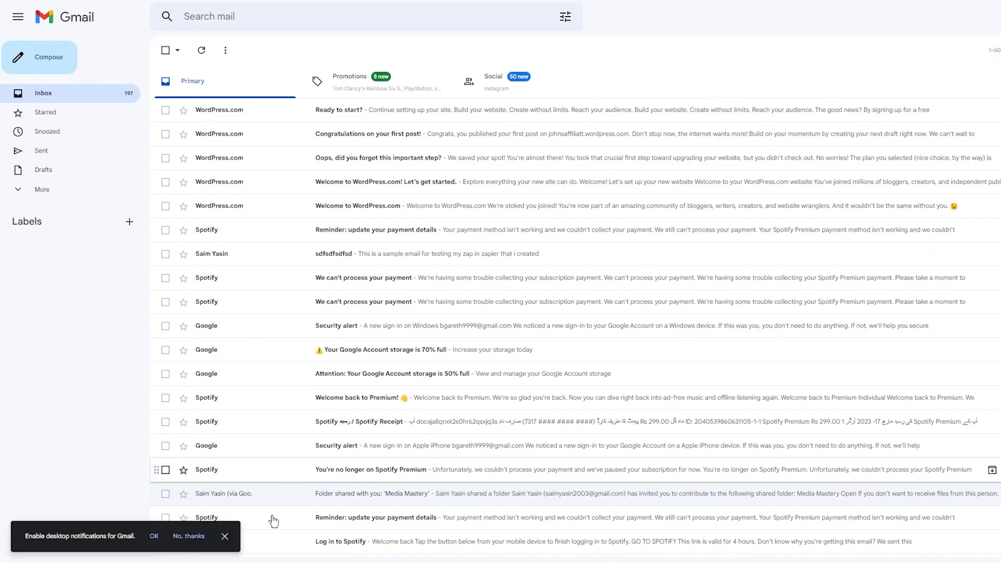
left_click(225, 536)
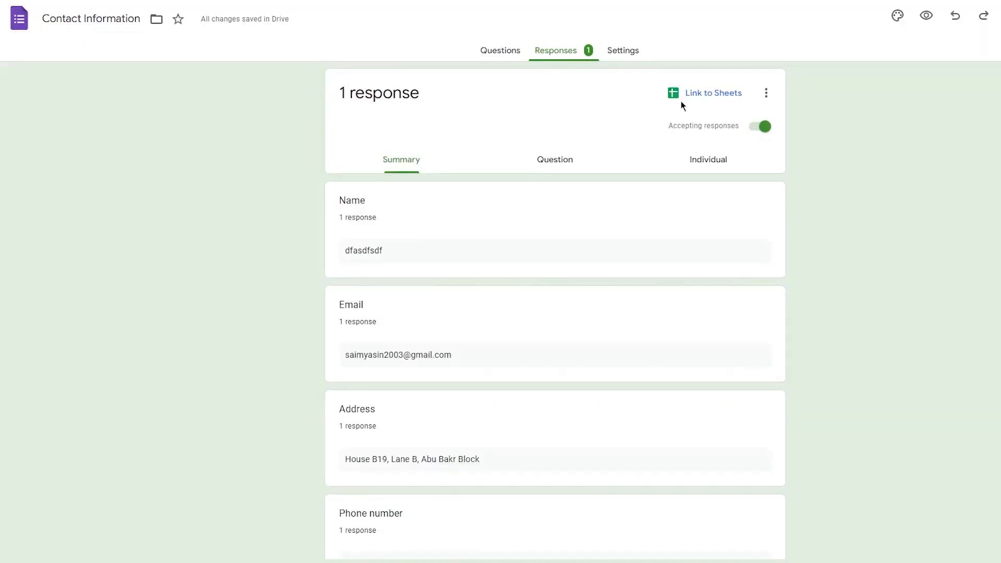
- Check the response notification setting without changes and return to the form's questions
left_click(765, 93)
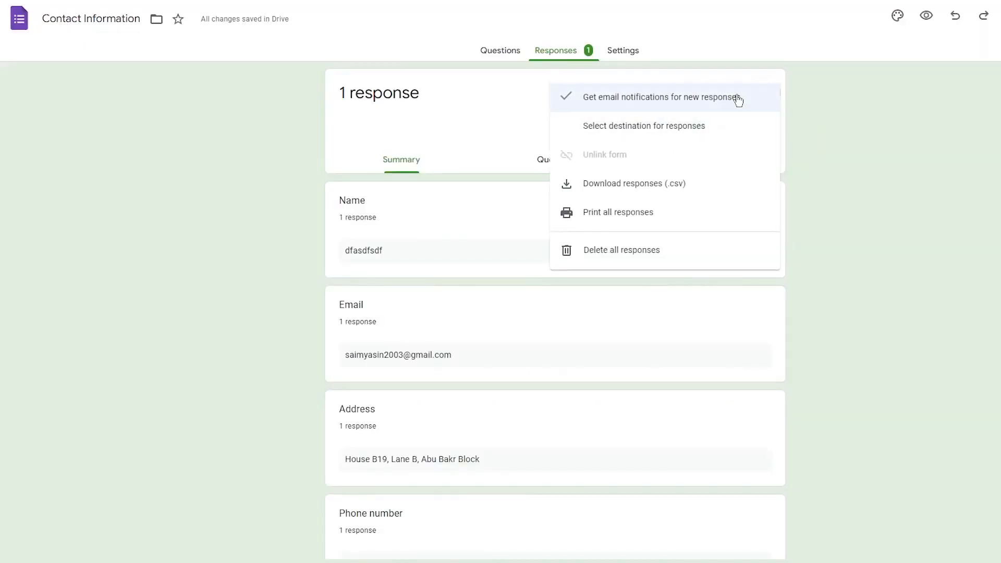
left_click(800, 101)
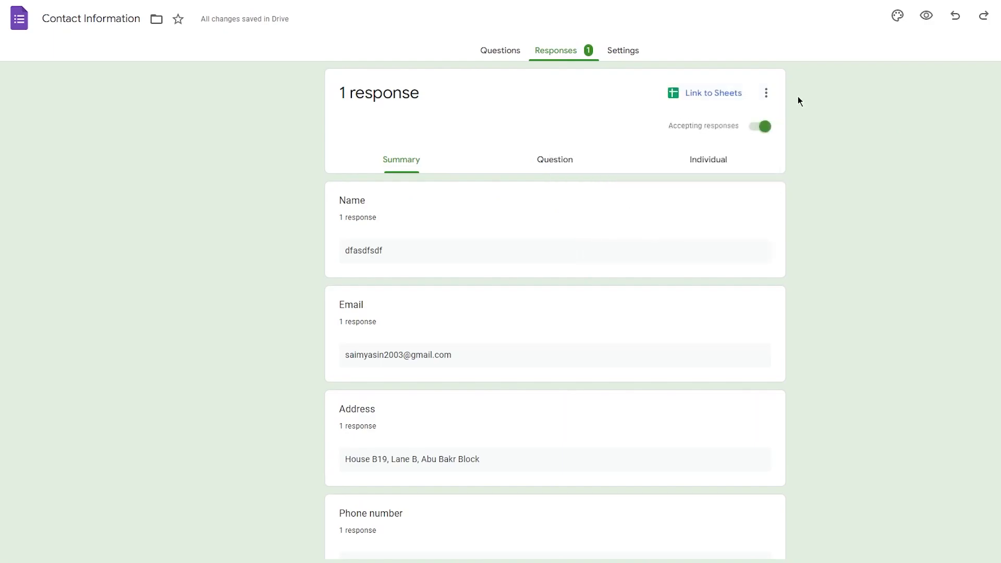
left_click(485, 55)
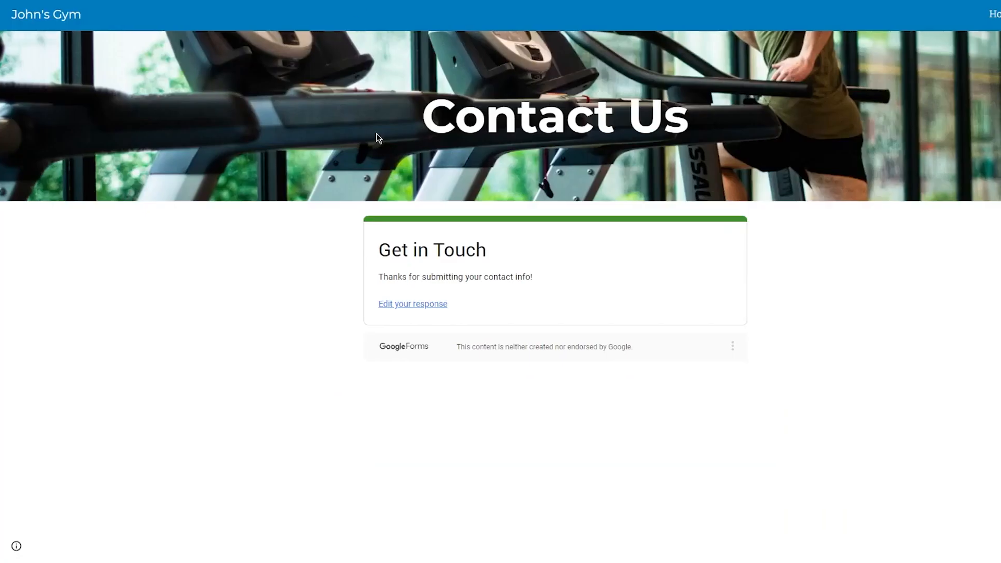
- Edit the submitted response, replacing the email address's username part, and resubmit it
left_click(349, 298)
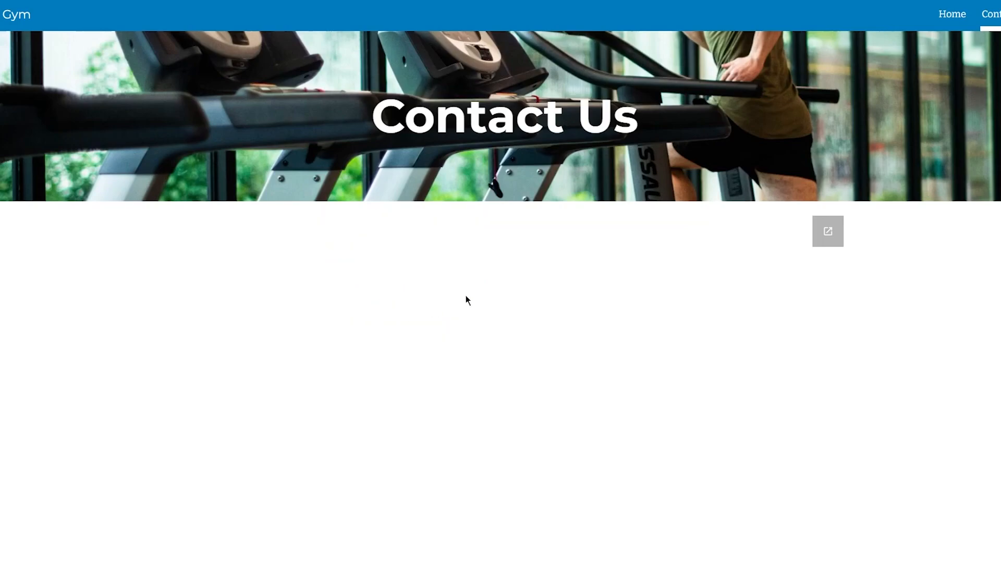
scroll(431, 401, "down", 1)
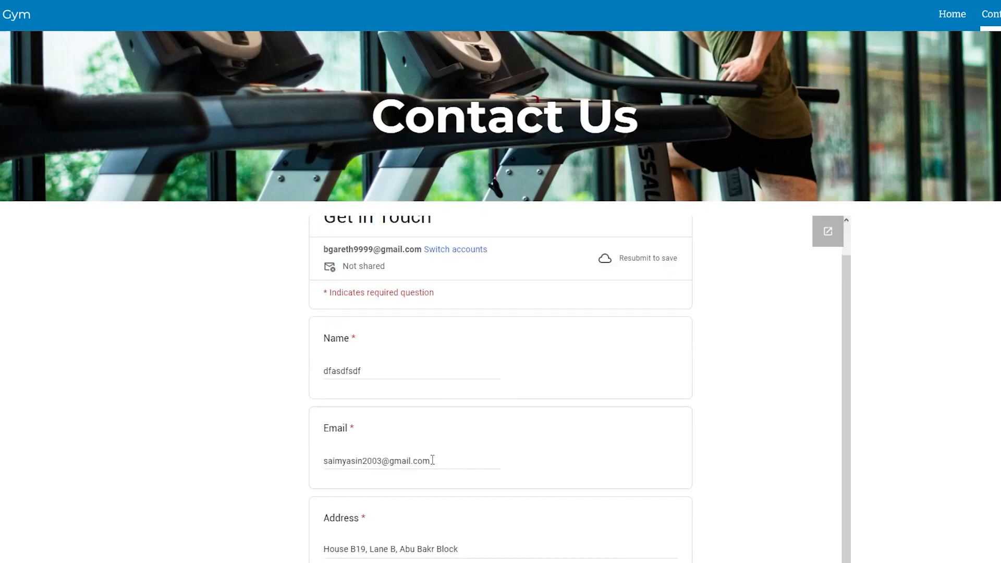
left_click_drag(433, 460, 306, 469)
left_click(369, 455)
left_click_drag(382, 461, 262, 471)
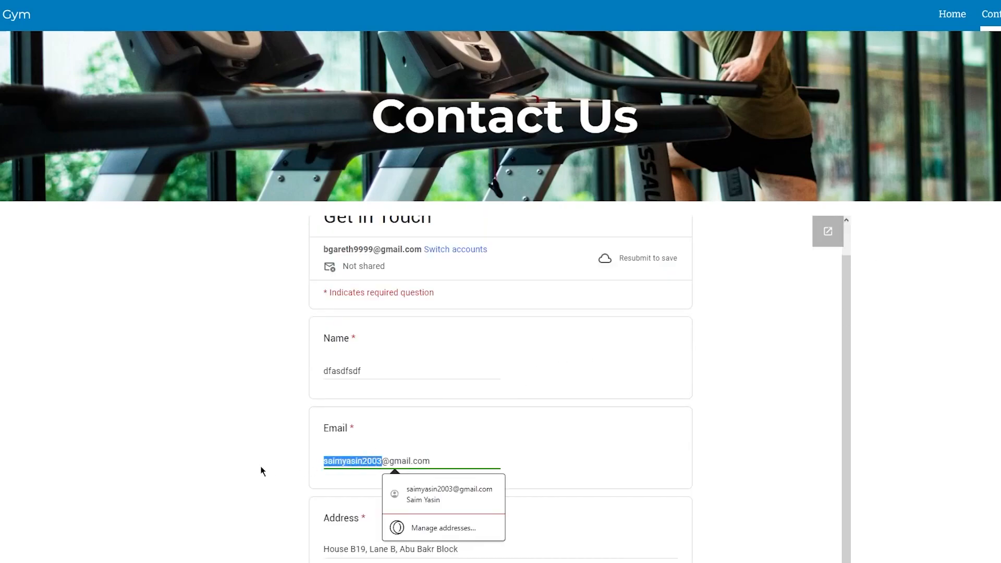
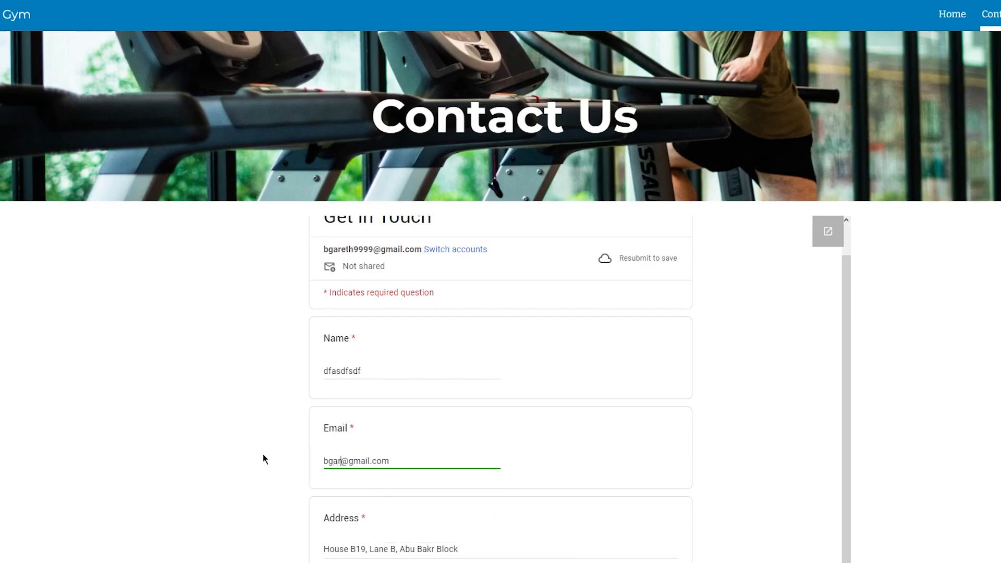
scroll(346, 423, "down", 1)
scroll(346, 423, "down", 5)
left_click(331, 486)
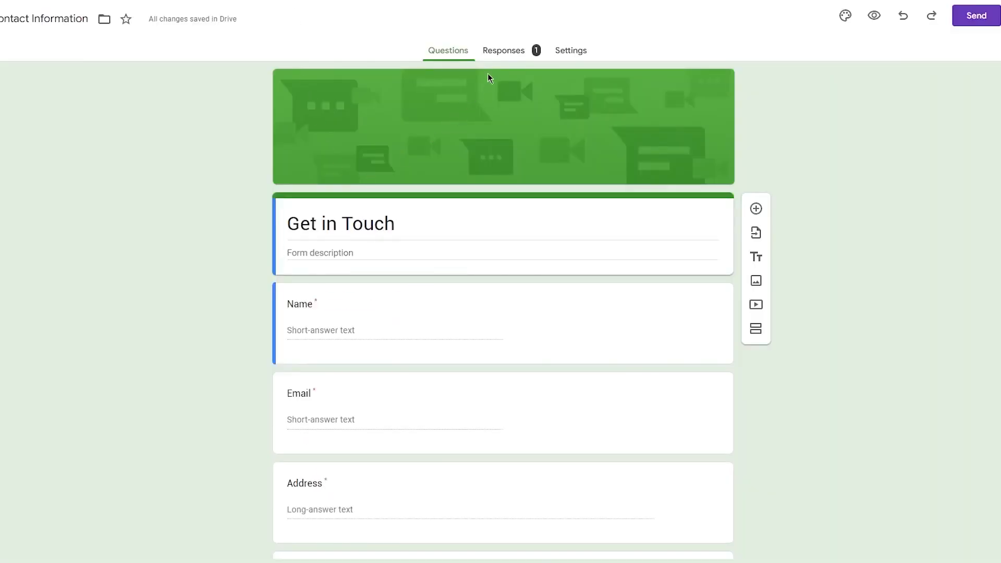
- Confirm the Responses summary still shows 1 response, then return to Questions
left_click(509, 52)
scroll(191, 137, "down", 1)
scroll(191, 137, "up", 1)
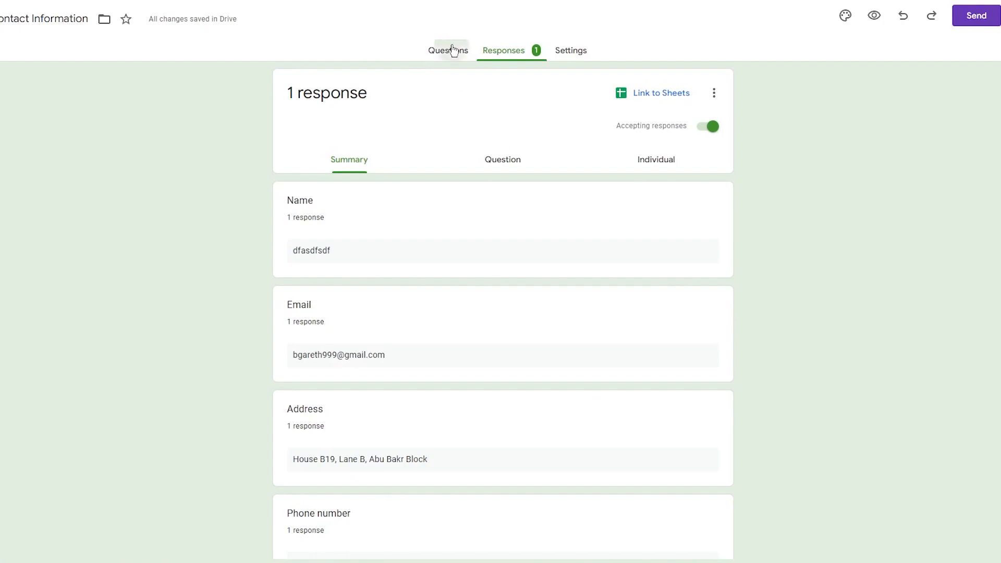
left_click(449, 48)
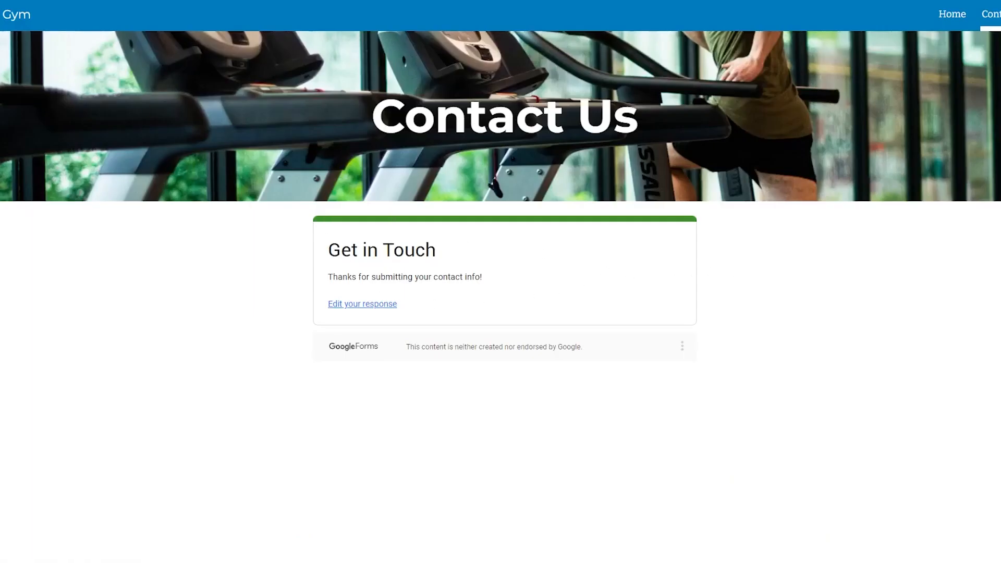
- Reopen the submitted contact form response and edit the trailing digits of the email answer
left_click(391, 304)
scroll(402, 303, "down", 3)
scroll(401, 304, "down", 3)
scroll(261, 275, "up", 3)
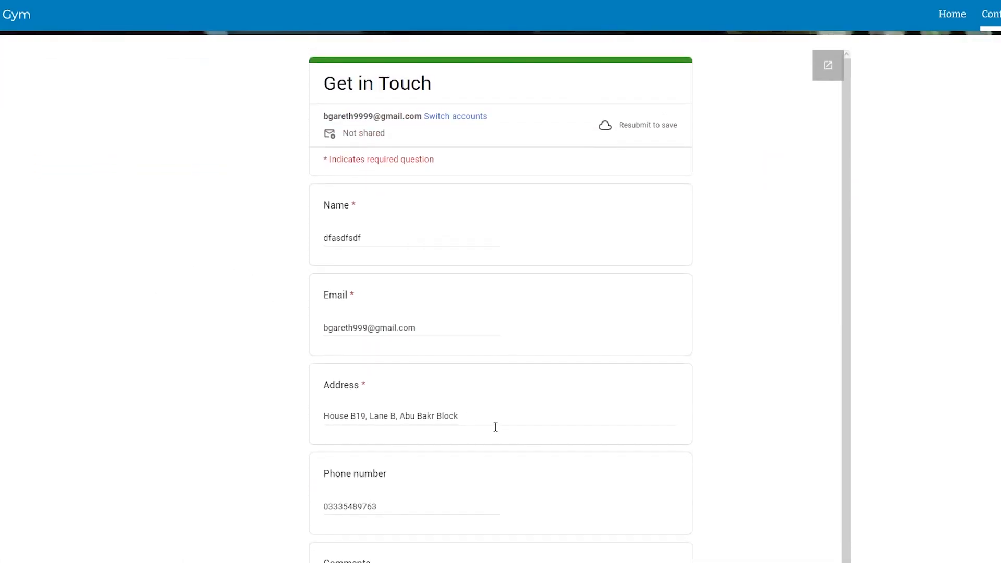
left_click(369, 328)
key("BackSpace")
key("BackSpace")
key("BackSpace")
type("5")
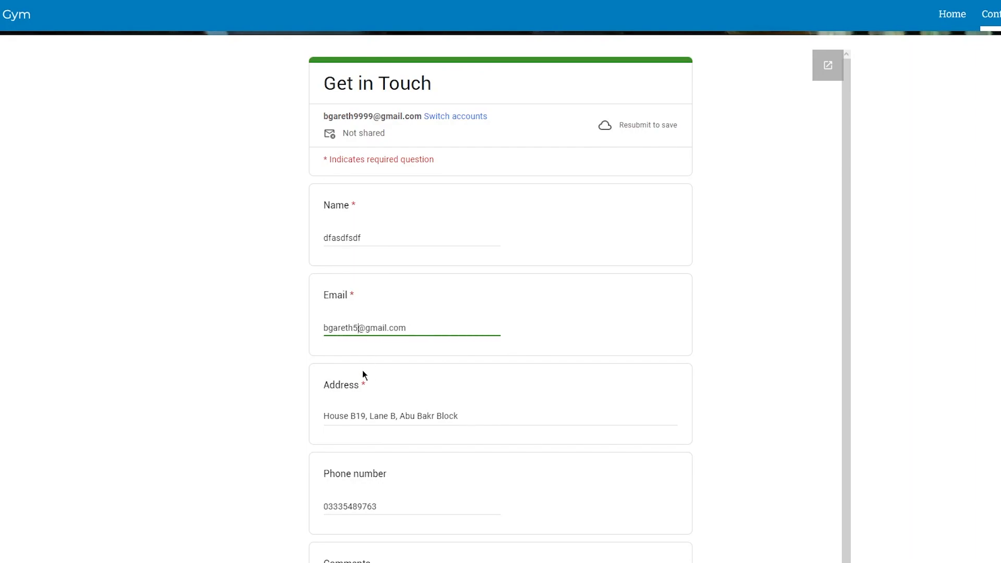
type("84")
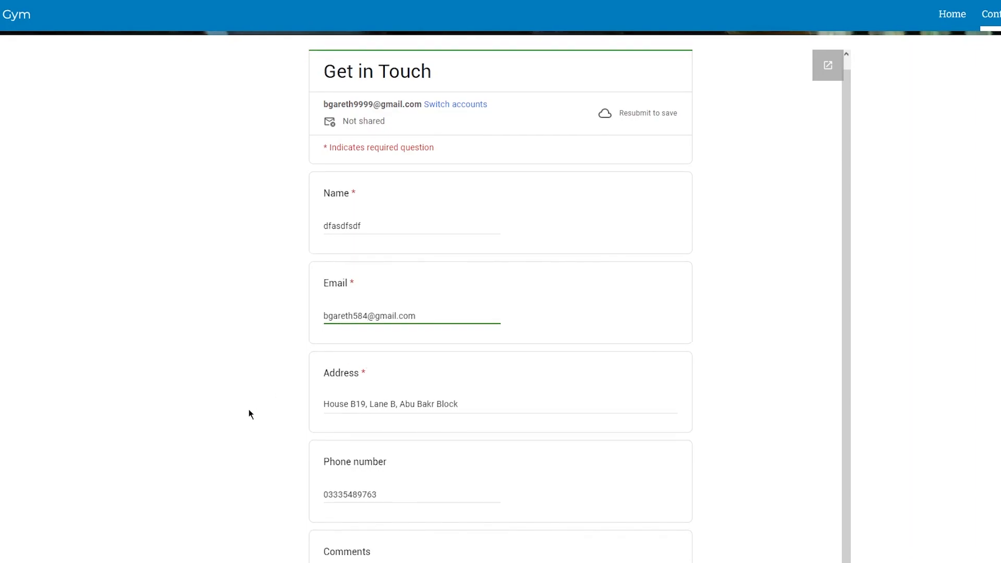
scroll(252, 411, "down", 3)
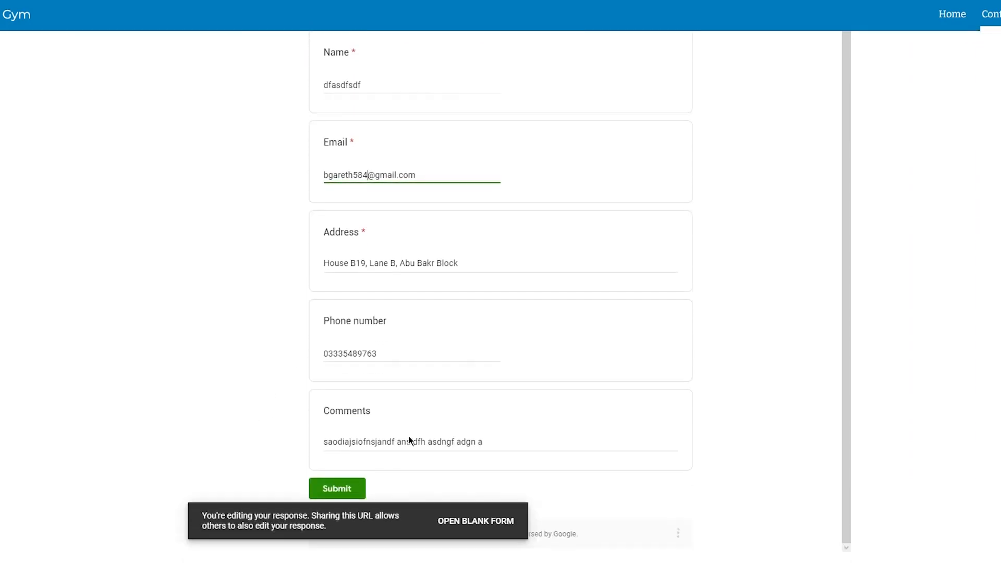
- Open a blank form, leave the edits unsaved for the gym Home page, and enter 'webspacekit' in a new tab
left_click(502, 526)
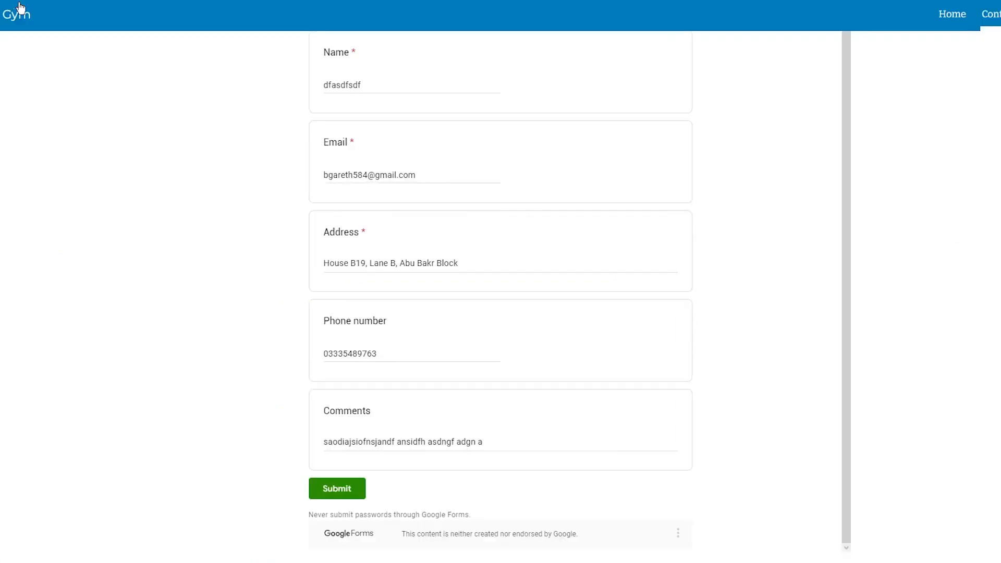
left_click(49, 24)
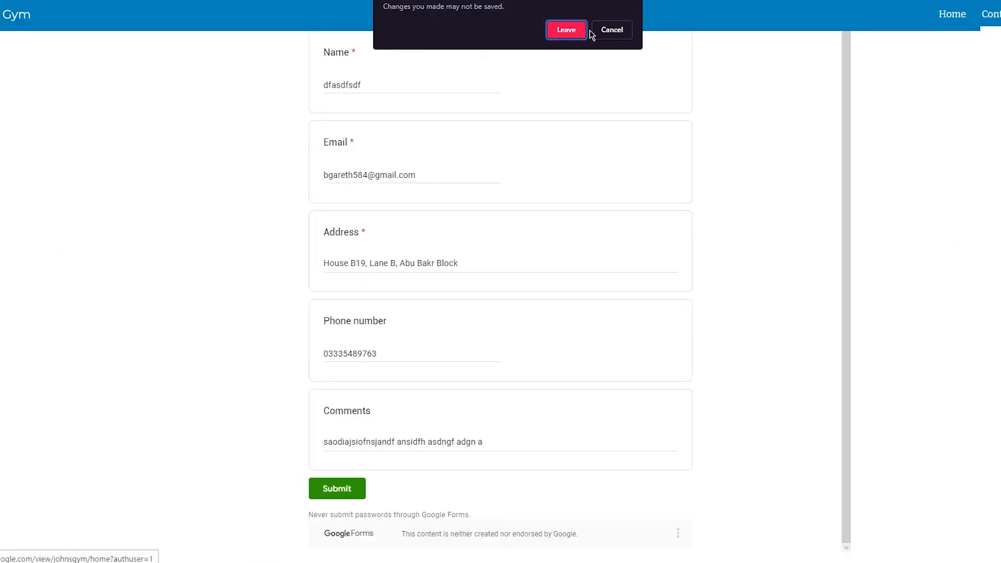
left_click(574, 30)
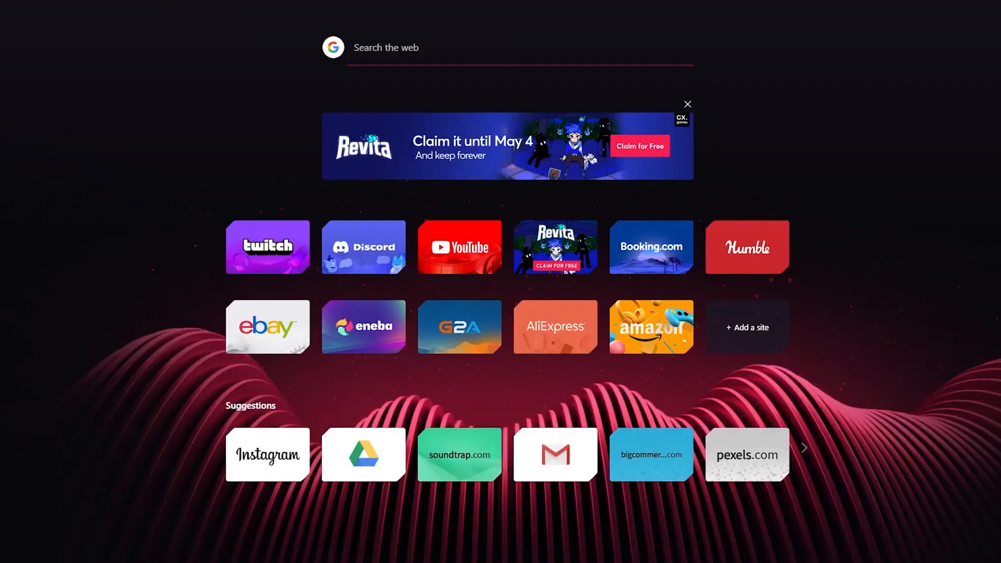
type("we")
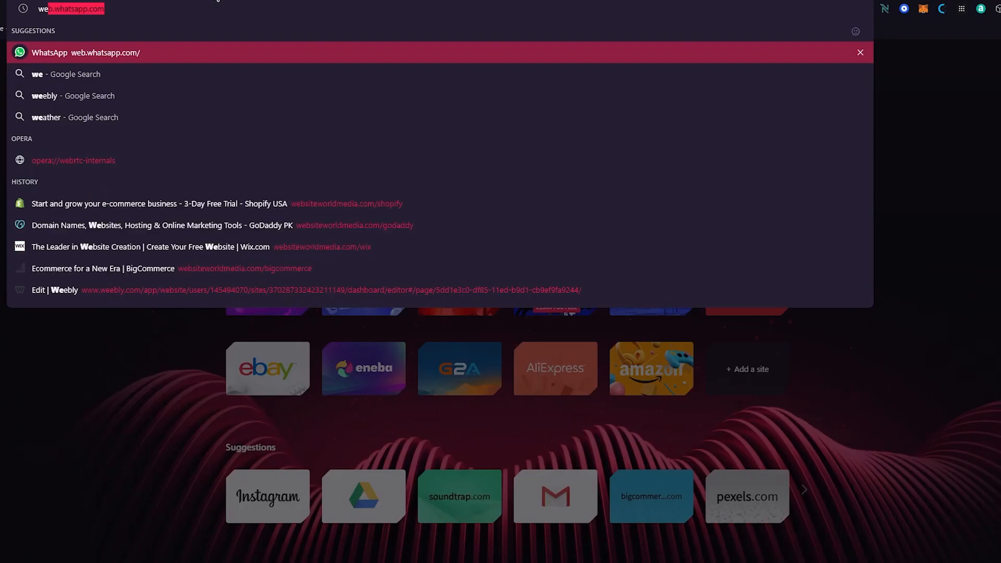
type("bspace")
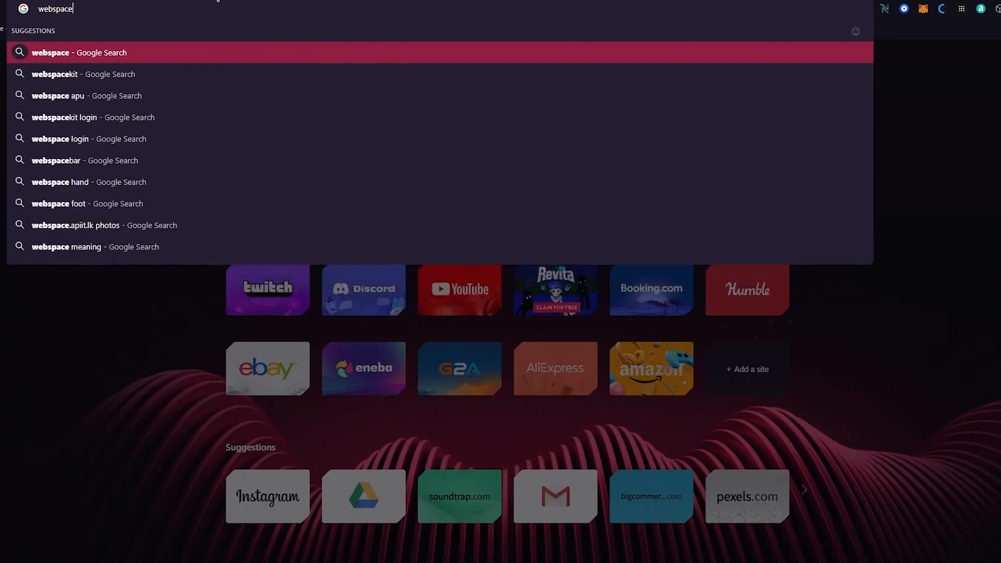
type("kit")
- Search Google for webspacekit and scroll through its results, including the social and review listings
key("Return")
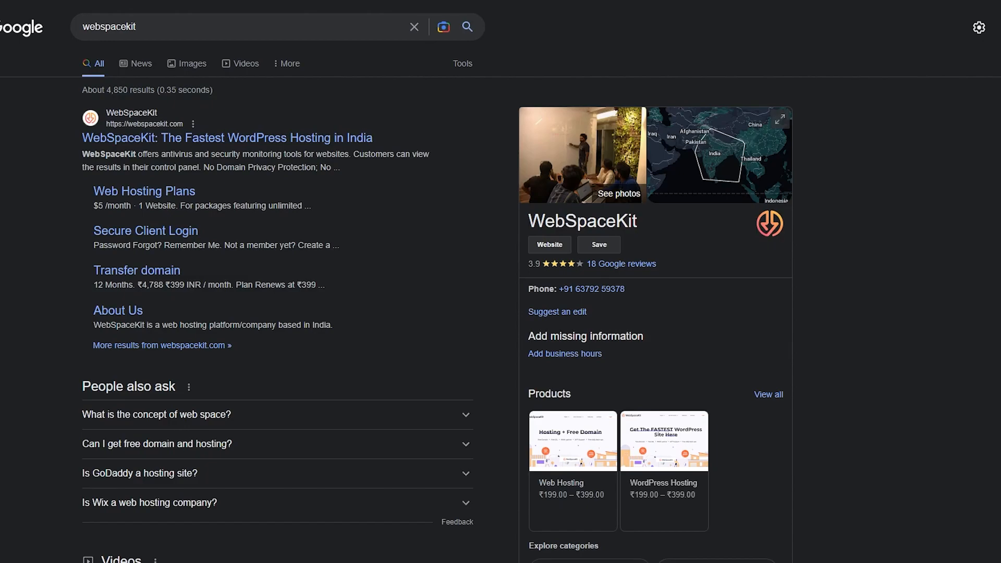
left_click_drag(169, 31, 13, 40)
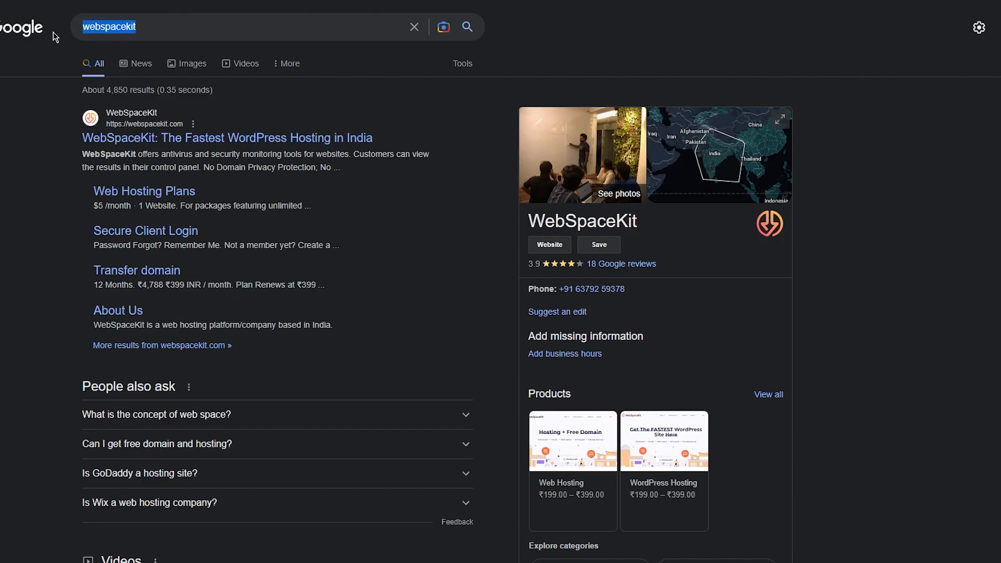
scroll(74, 143, "down", 10)
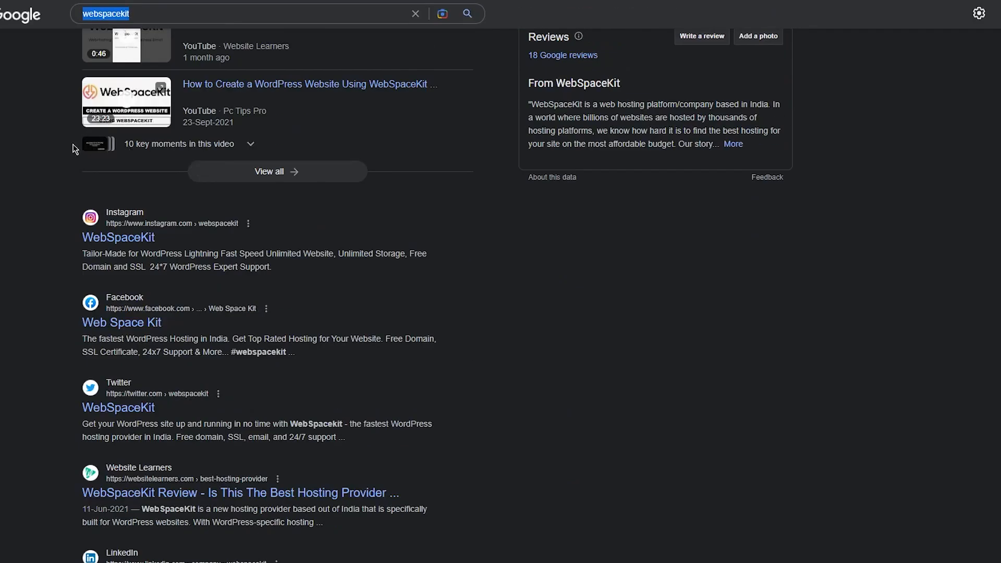
scroll(72, 144, "down", 5)
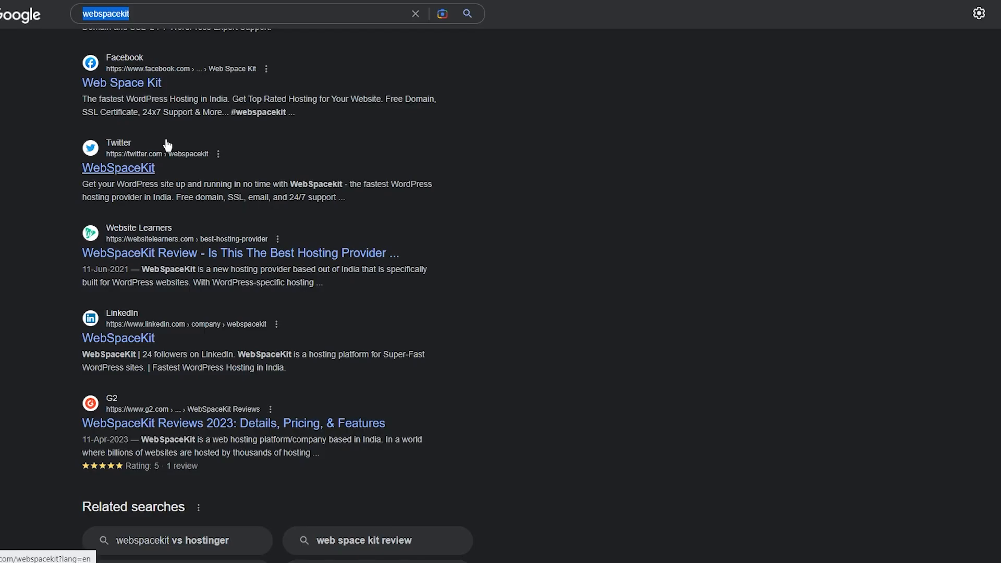
scroll(71, 144, "up", 5)
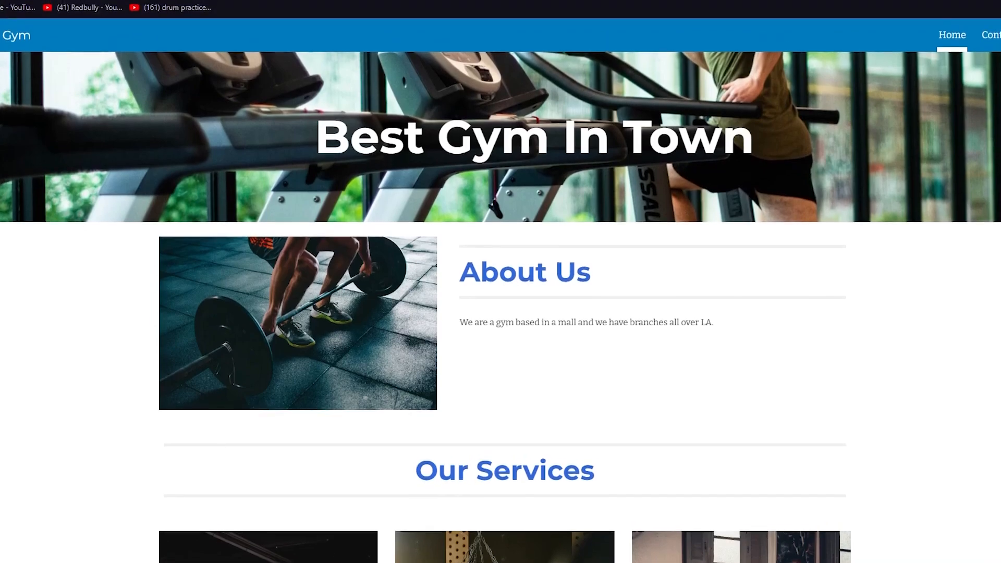
- Load the pasted Google Sites editor URL in a new tab to reach the John's Gym Contact Us page
key("ctrl+t")
key("Return")
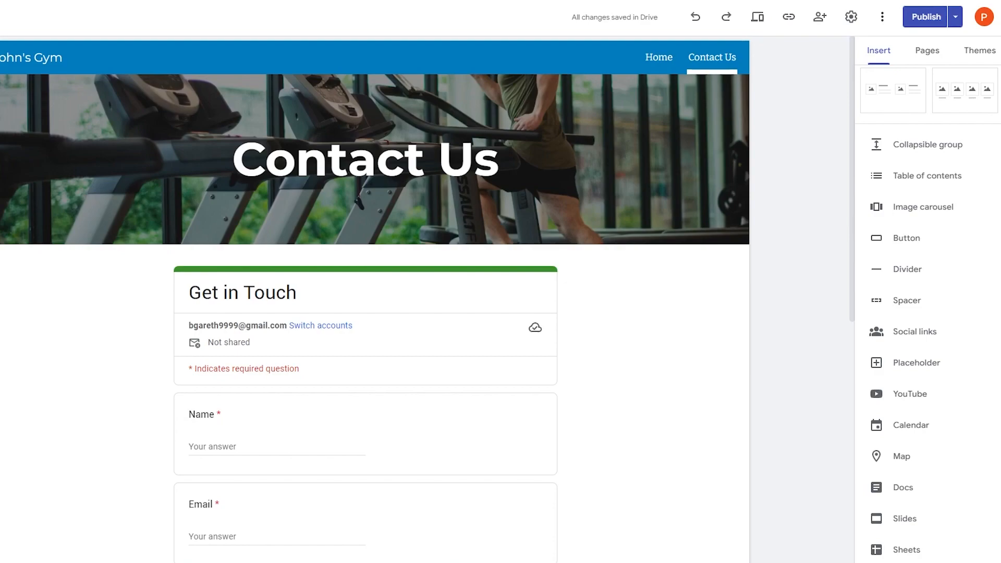
- Show the More menu offering Version history, Make a copy and Help
scroll(567, 302, "down", 8)
scroll(567, 302, "up", 8)
left_click(885, 18)
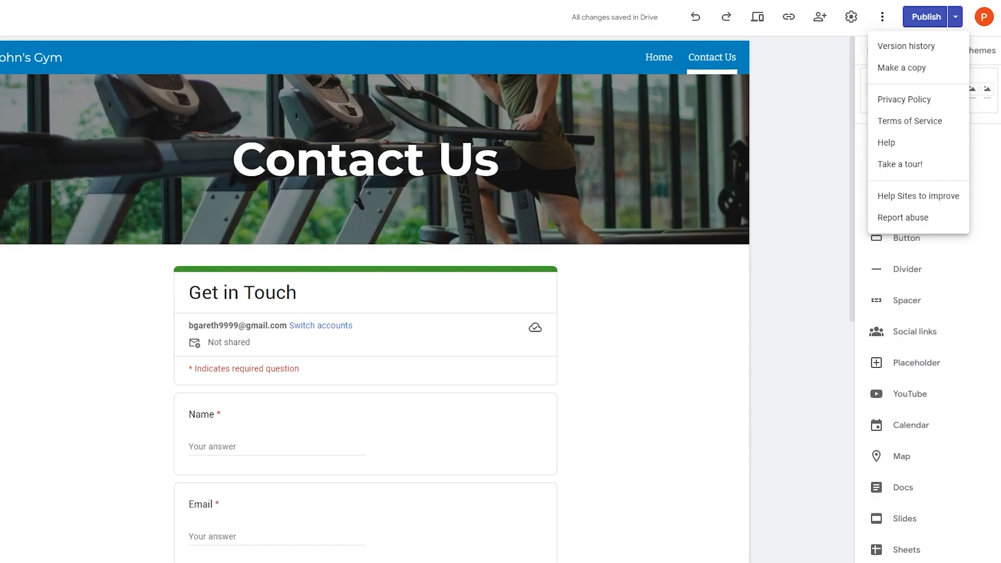
left_click(893, 68)
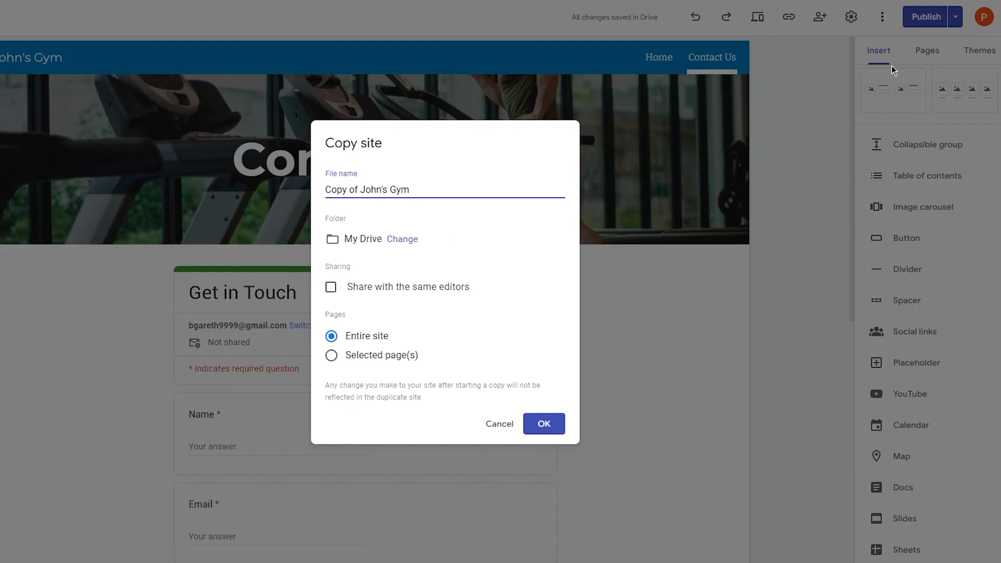
left_click(419, 240)
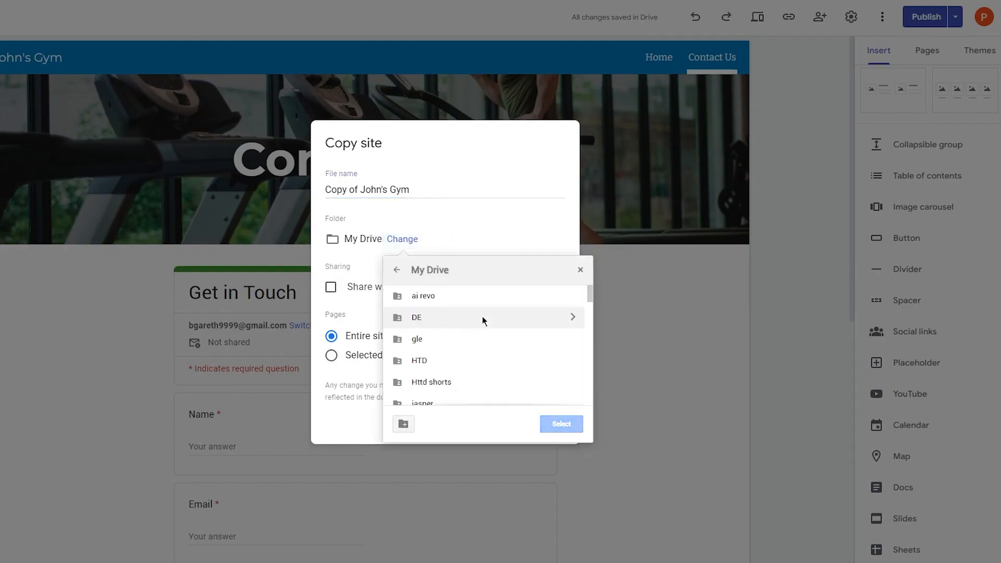
scroll(484, 334, "down", 5)
left_click(495, 239)
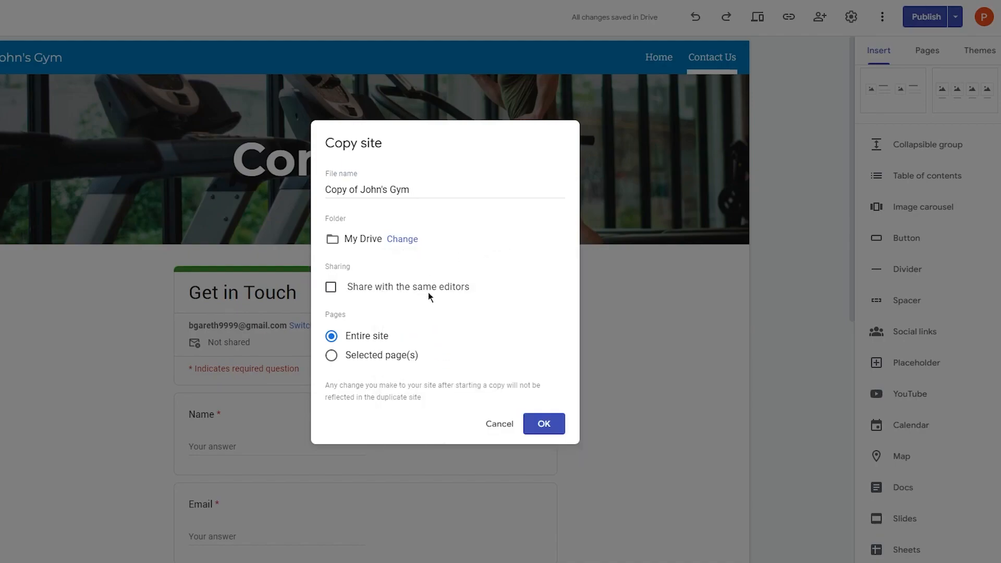
left_click(404, 291)
left_click(493, 428)
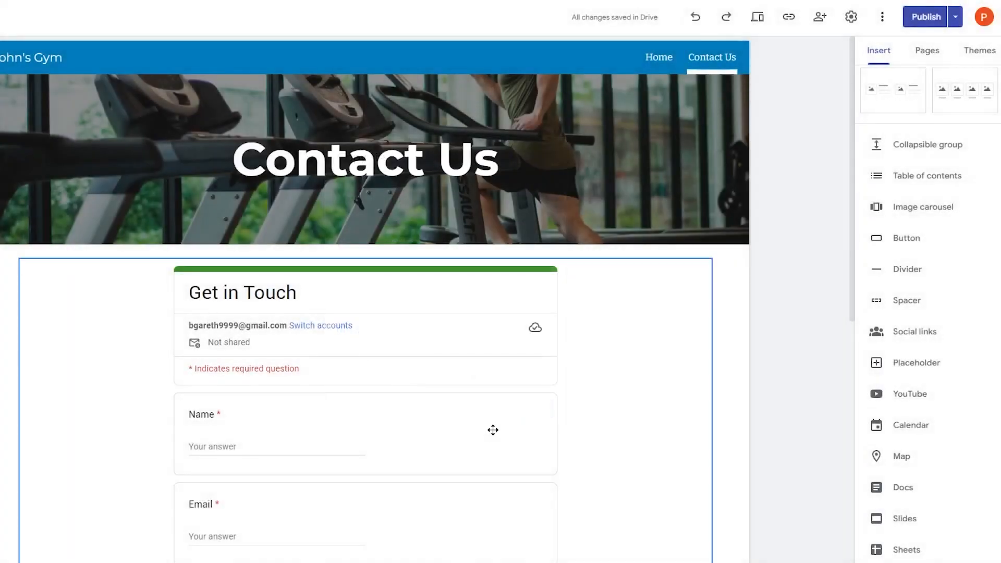